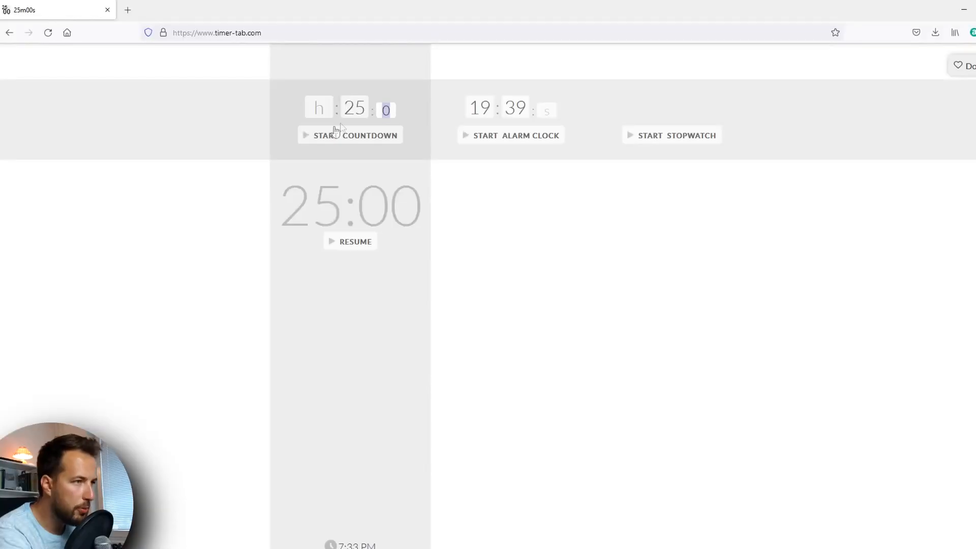
- Start the 25-minute countdown and switch to FL Studio
{"action": "left_click", "coordinate": [332, 136]}
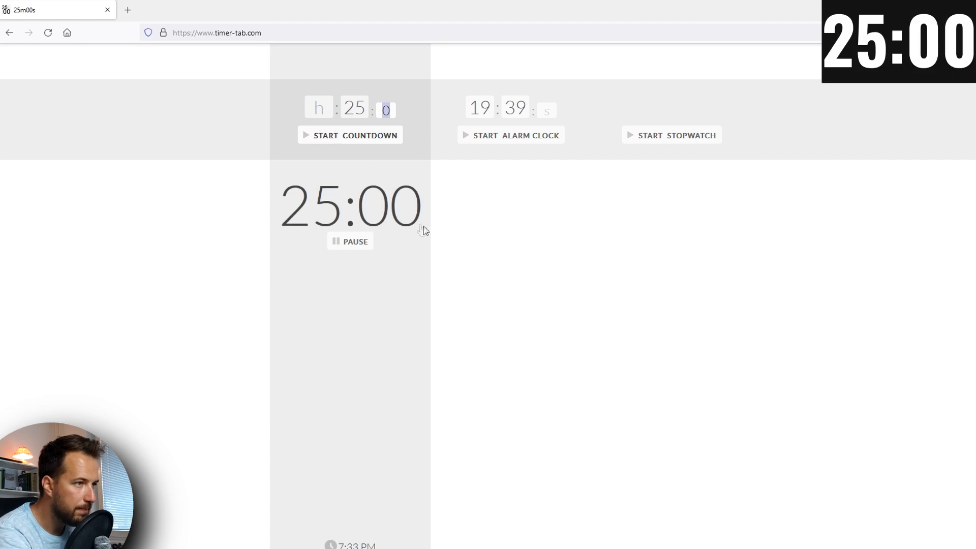
{"action": "key", "text": "alt+Tab"}
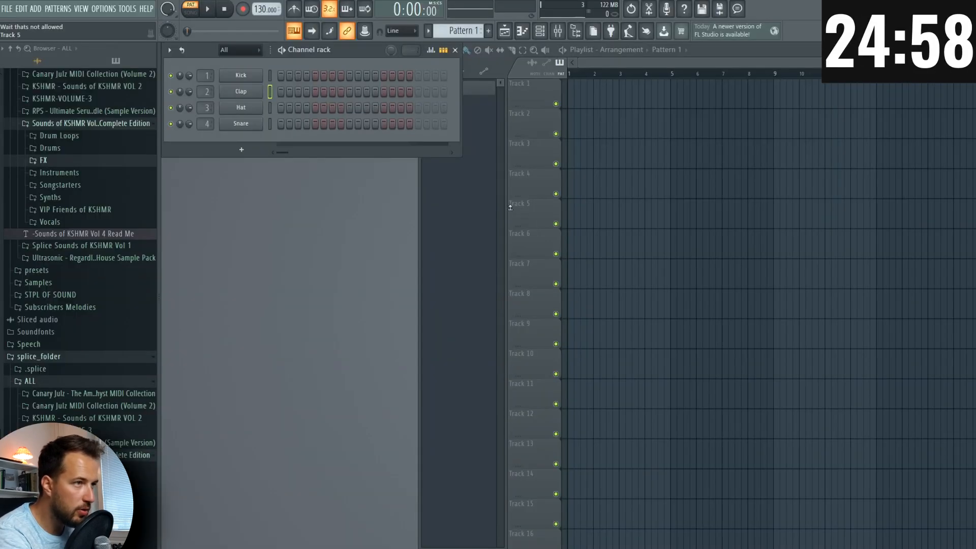
- Load KSHMR Signature Kick - Do Bad Well (G) into the first channel and fill its sequence every 4 steps
{"action": "left_click", "coordinate": [65, 149]}
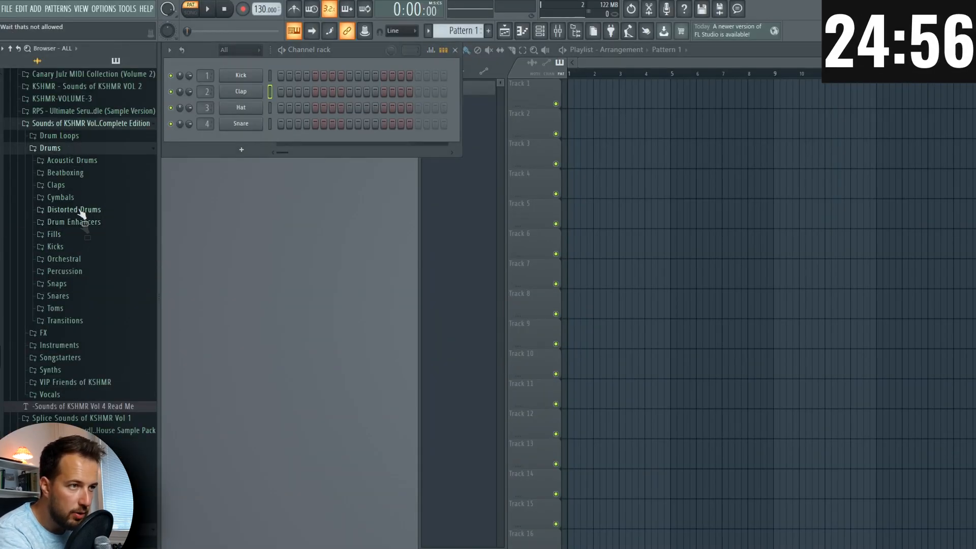
{"action": "left_click", "coordinate": [55, 247]}
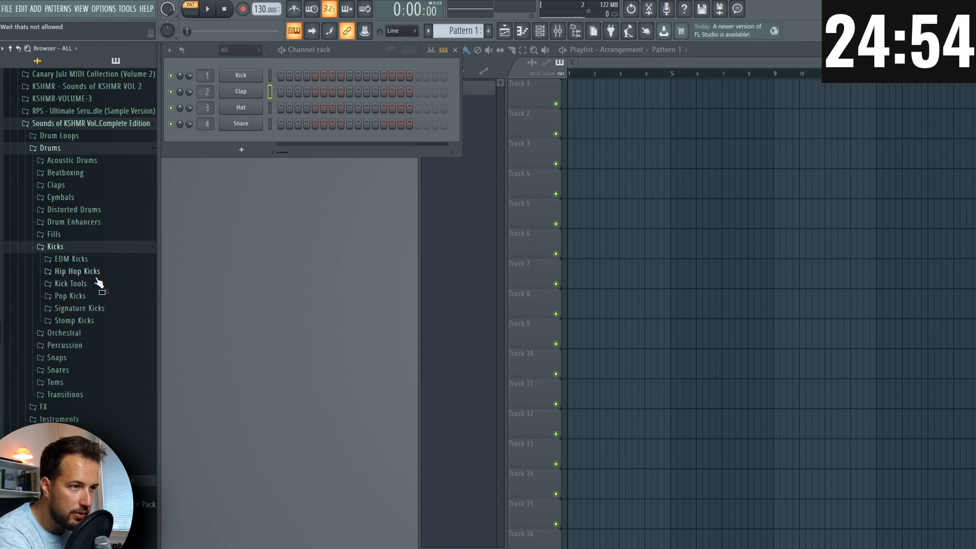
{"action": "left_click", "coordinate": [92, 308]}
{"action": "left_click", "coordinate": [118, 336]}
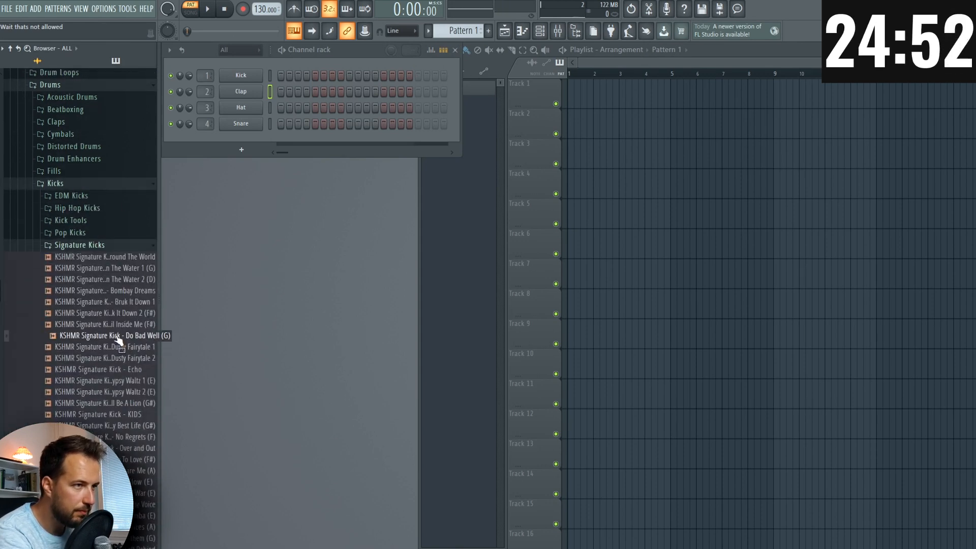
{"action": "left_click_drag", "start_coordinate": [246, 62], "coordinate": [241, 75]}
{"action": "right_click", "coordinate": [241, 75]}
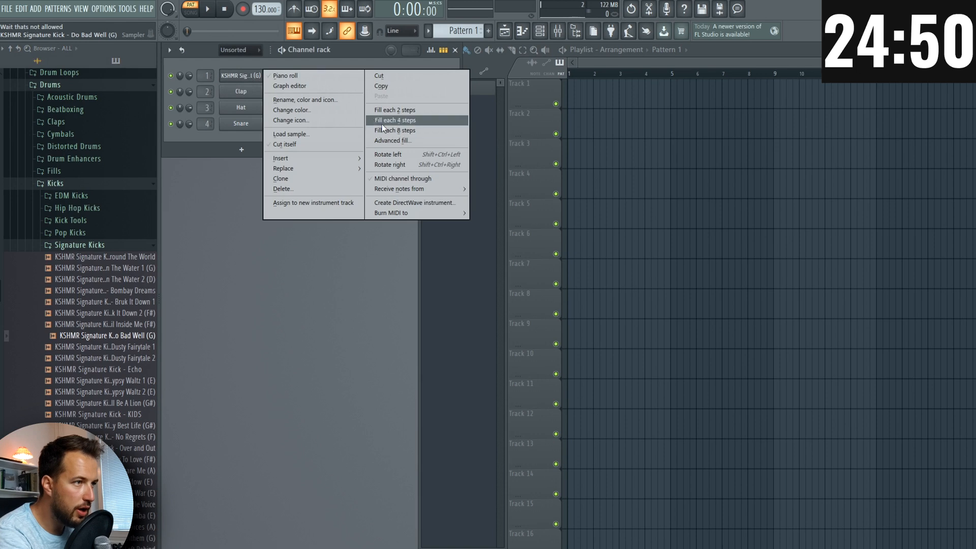
{"action": "left_click", "coordinate": [402, 116]}
- Browse to the KSHMR top loops in Drum Loops - Tops and set the project tempo to 128 BPM
{"action": "left_click", "coordinate": [86, 184]}
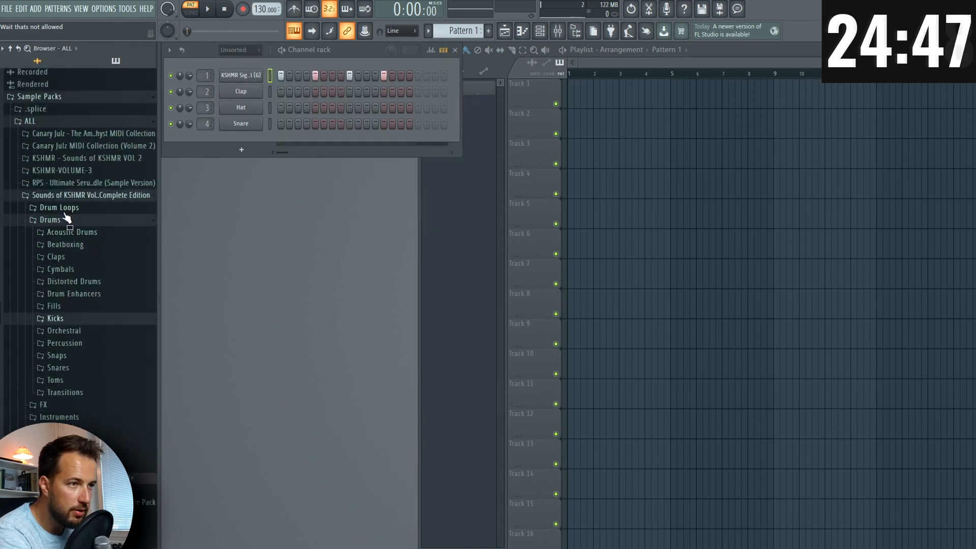
{"action": "left_click", "coordinate": [63, 209]}
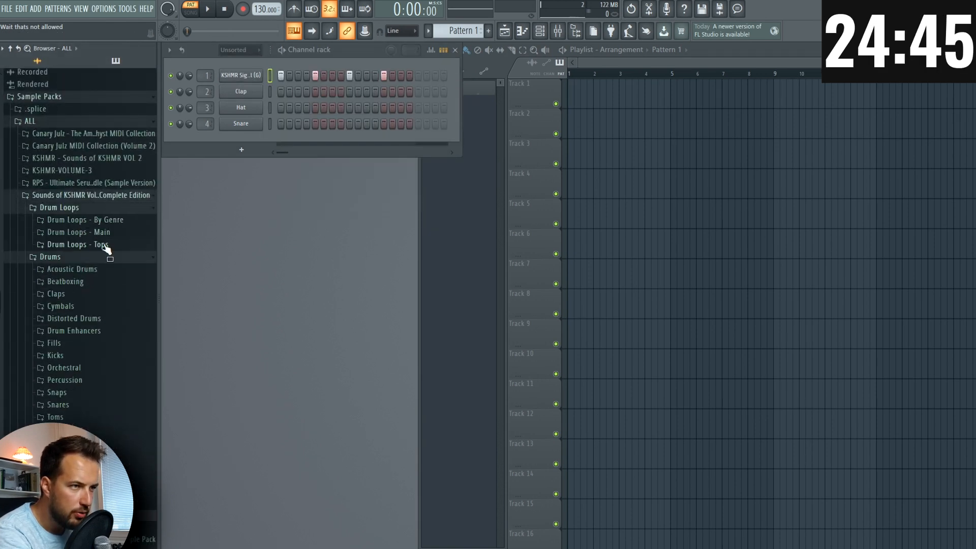
{"action": "left_click", "coordinate": [101, 244]}
{"action": "left_click", "coordinate": [76, 318]}
{"action": "scroll", "coordinate": [79, 321], "scroll_direction": "down", "scroll_amount": 10}
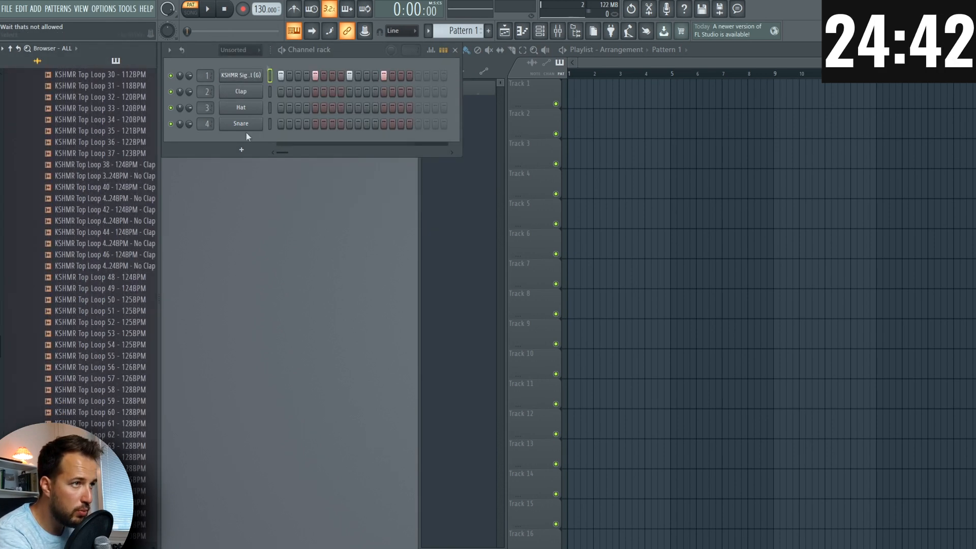
{"action": "left_click_drag", "start_coordinate": [262, 9], "coordinate": [262, 13]}
- Audition the 128 BPM top loops and lay Pattern 1 on Track 1 and KSHMR Top Loop 63 on Track 2 over bars 1 to 4
{"action": "left_click_drag", "start_coordinate": [121, 359], "coordinate": [156, 425]}
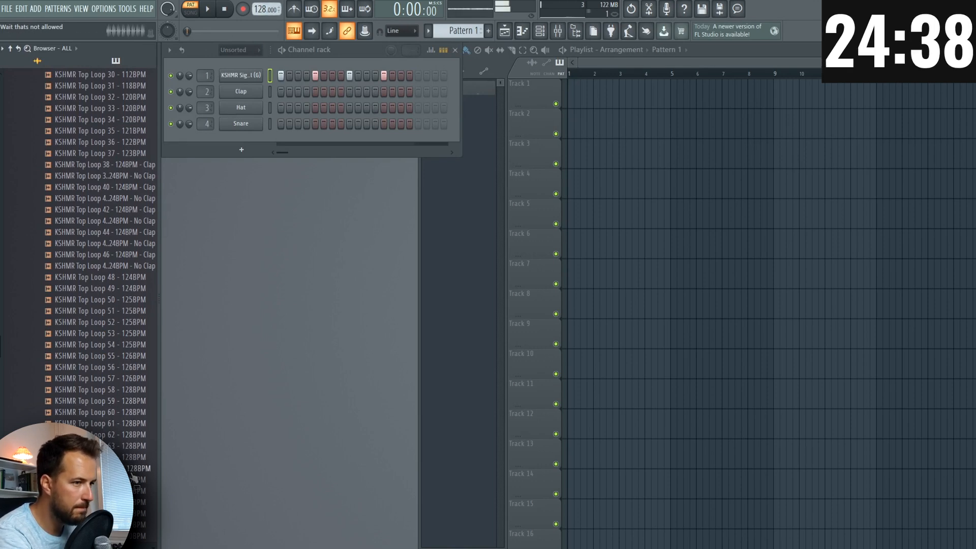
{"action": "left_click", "coordinate": [126, 450]}
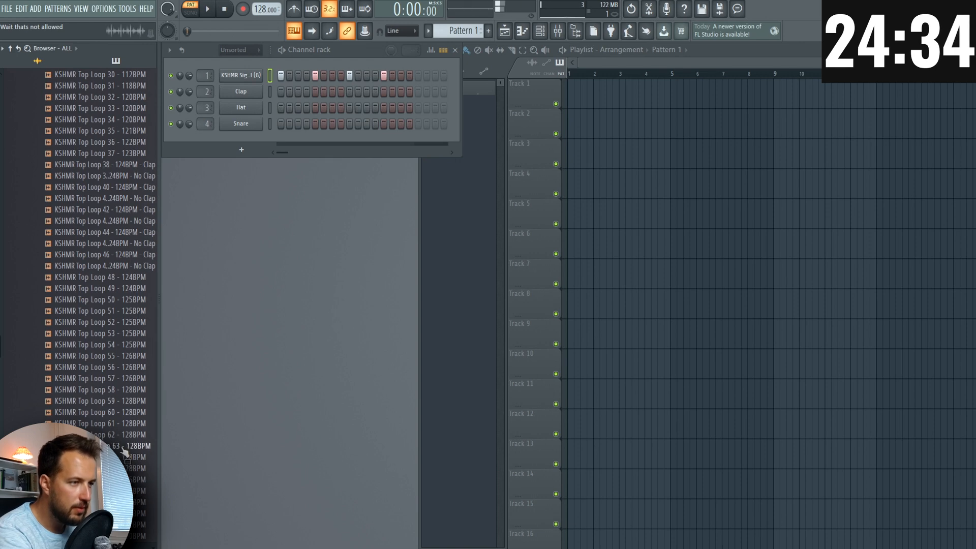
{"action": "left_click_drag", "start_coordinate": [125, 452], "coordinate": [618, 133]}
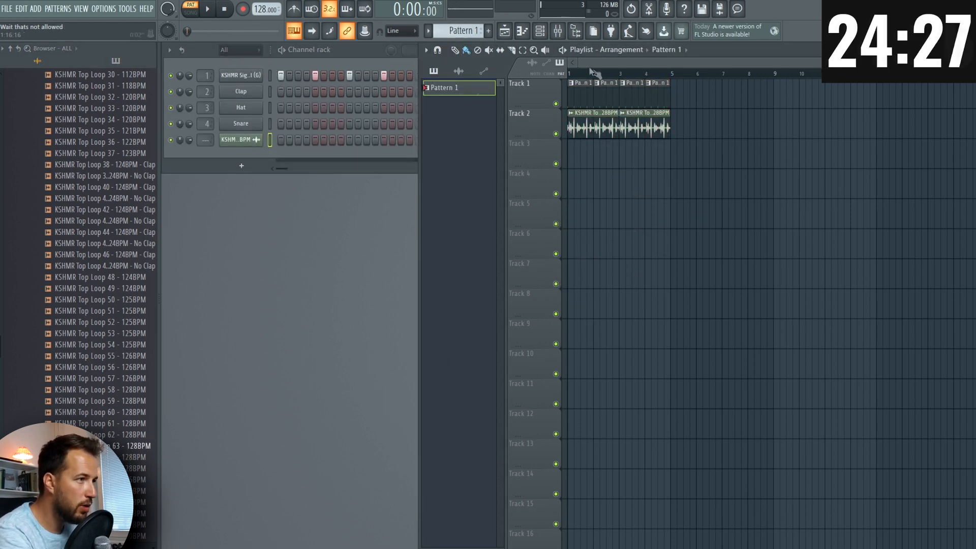
- Play the arrangement in song mode and open the channel settings of the Top Loop 63 clip
{"action": "left_click", "coordinate": [191, 12]}
{"action": "key", "text": "space"}
{"action": "key", "text": "space"}
{"action": "double_click", "coordinate": [588, 124]}
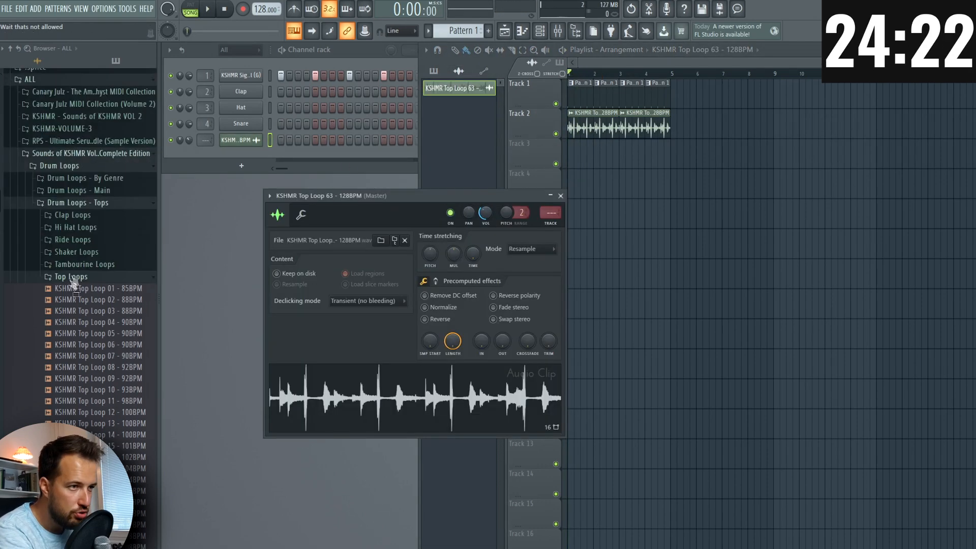
- Load KSHMR Clap - Classic Clean 10 into the fourth channel of a new Pattern 2 and enable steps 5 and 13
{"action": "left_click", "coordinate": [75, 289]}
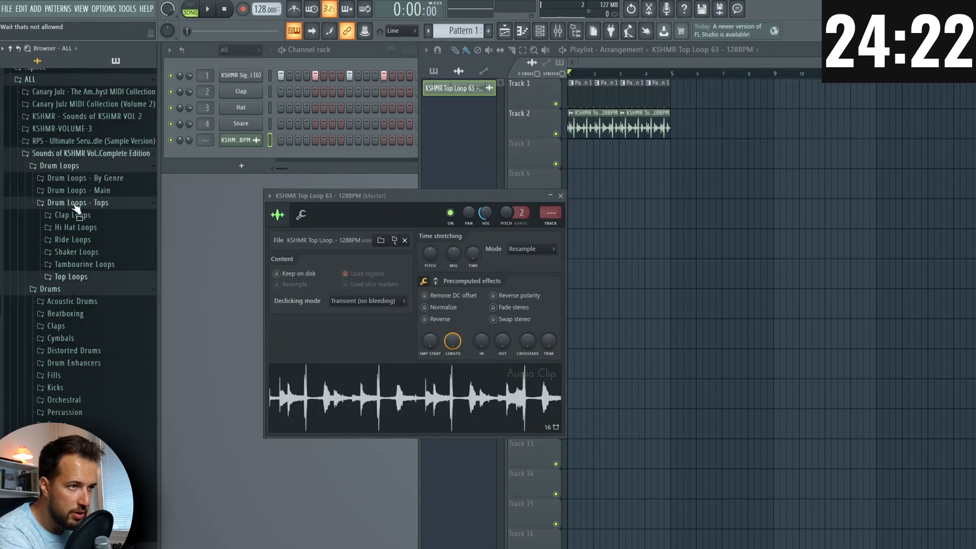
{"action": "left_click", "coordinate": [77, 212]}
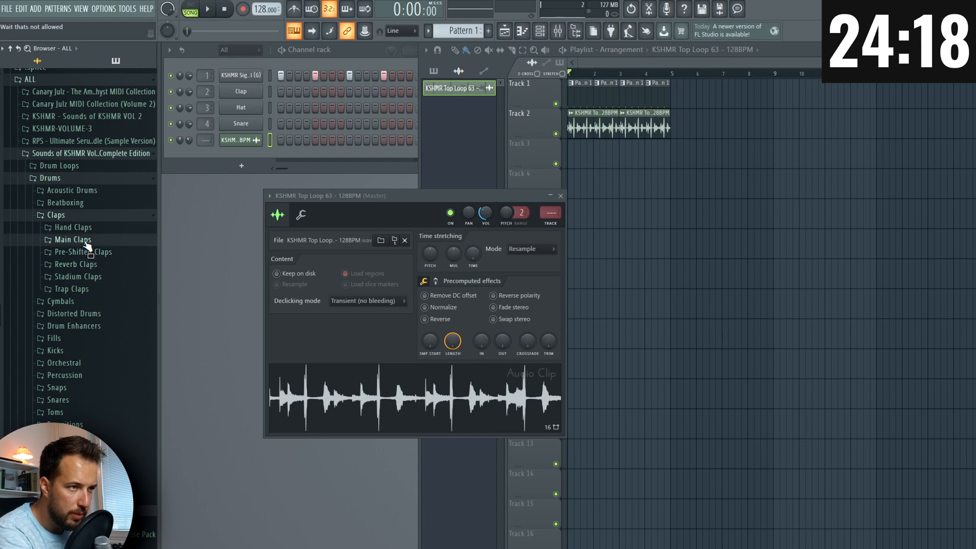
{"action": "left_click", "coordinate": [85, 242]}
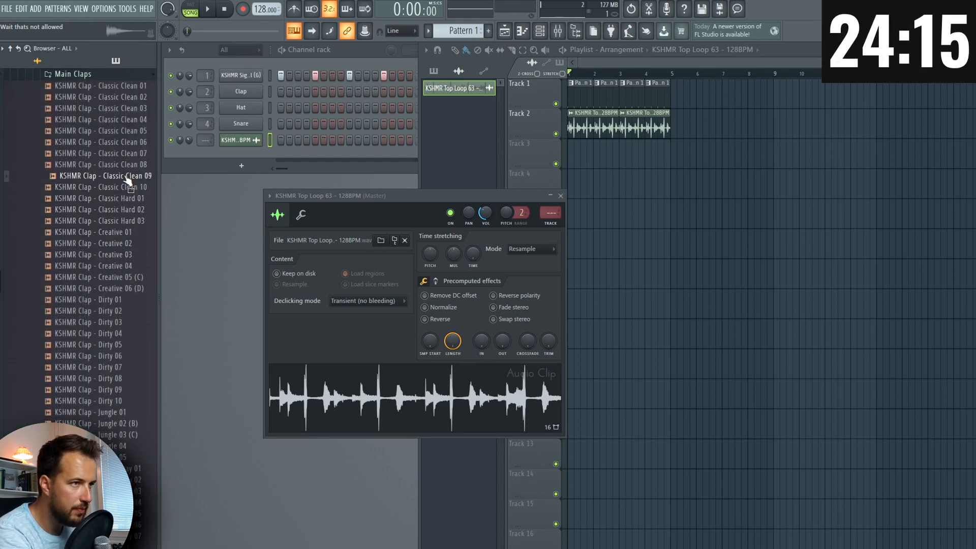
{"action": "left_click", "coordinate": [488, 31]}
{"action": "left_click_drag", "start_coordinate": [145, 187], "coordinate": [241, 123]}
{"action": "left_click", "coordinate": [315, 124]}
{"action": "left_click", "coordinate": [383, 124]}
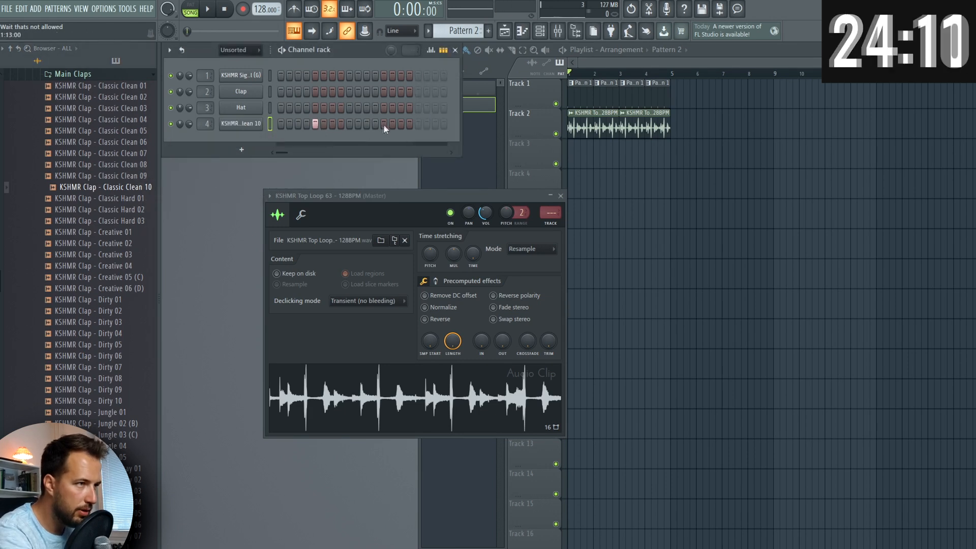
- Place Pattern 2 on Track 3 over bars 1 to 4 and play the song from the beginning
{"action": "left_click", "coordinate": [582, 152]}
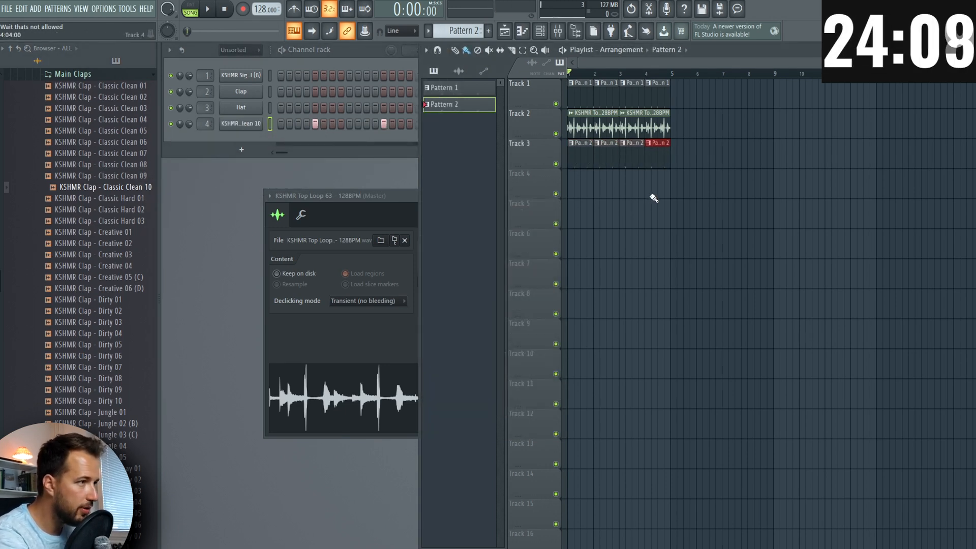
{"action": "left_click_drag", "start_coordinate": [594, 78], "coordinate": [569, 75]}
{"action": "key", "text": "space"}
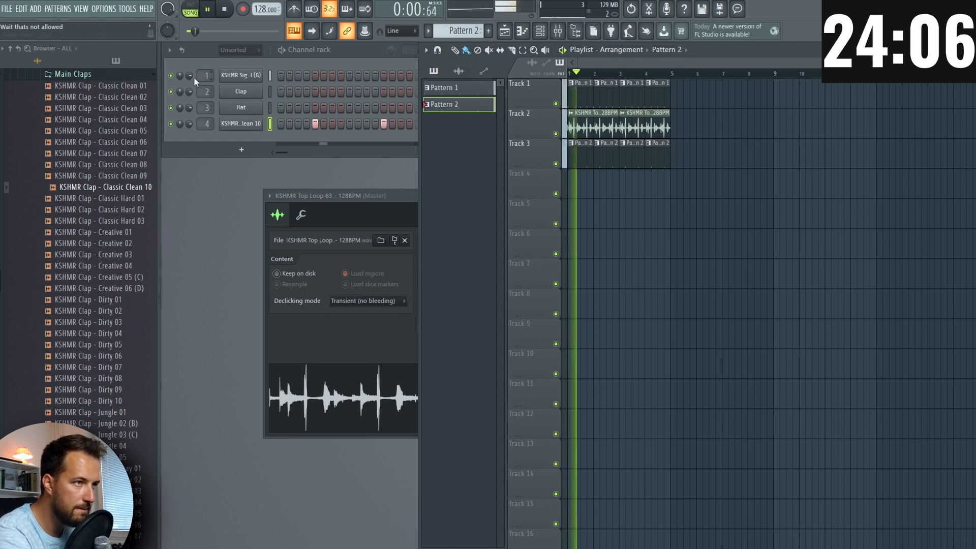
- Adjust the kick channel's volume against the top loop during playback and close the loop's settings
{"action": "left_click_drag", "start_coordinate": [189, 75], "coordinate": [189, 72]}
{"action": "double_click", "coordinate": [591, 124]}
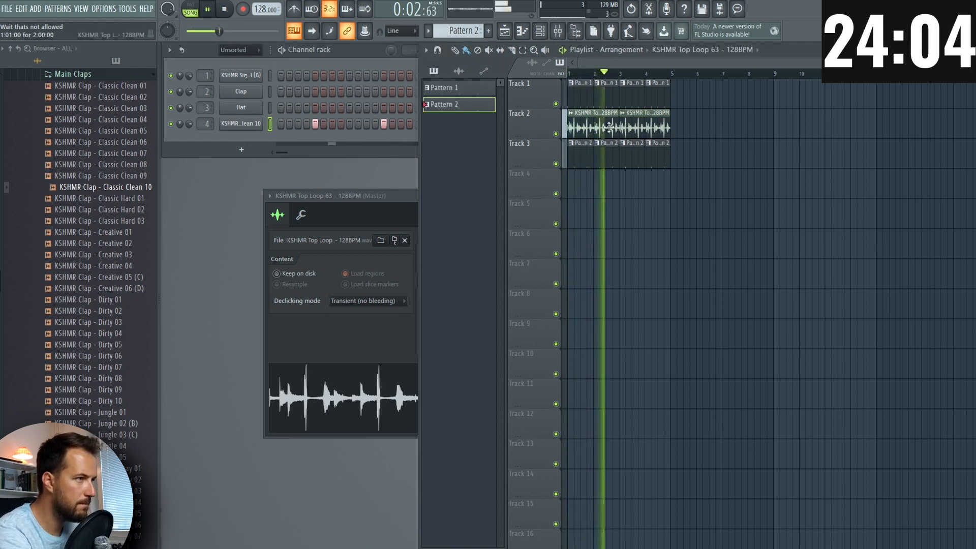
{"action": "key", "text": "space"}
{"action": "double_click", "coordinate": [582, 90]}
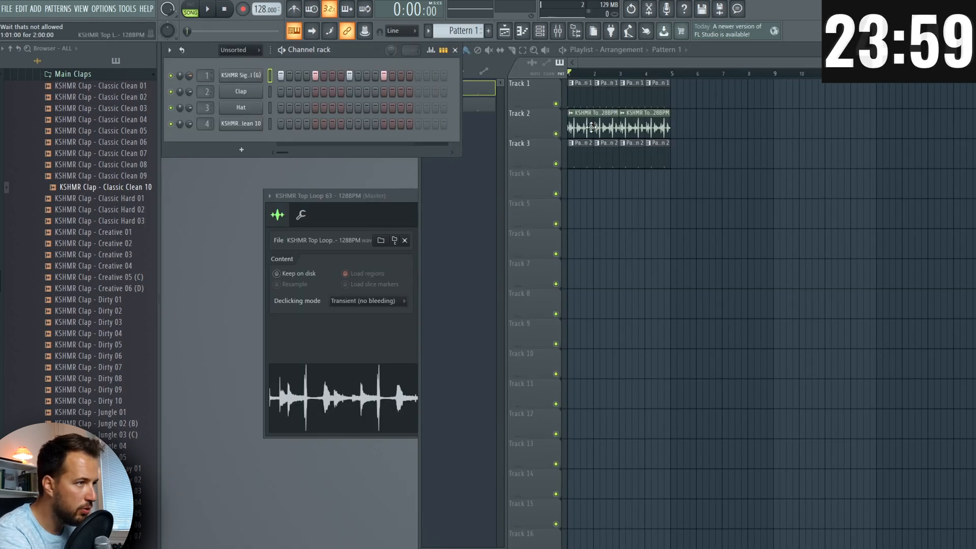
{"action": "key", "text": "space"}
{"action": "left_click", "coordinate": [561, 196]}
{"action": "key", "text": "space"}
- Adjust the clap channel's volume in Pattern 2 and stop playback
{"action": "left_click", "coordinate": [582, 158]}
{"action": "left_click_drag", "start_coordinate": [191, 124], "coordinate": [191, 131]}
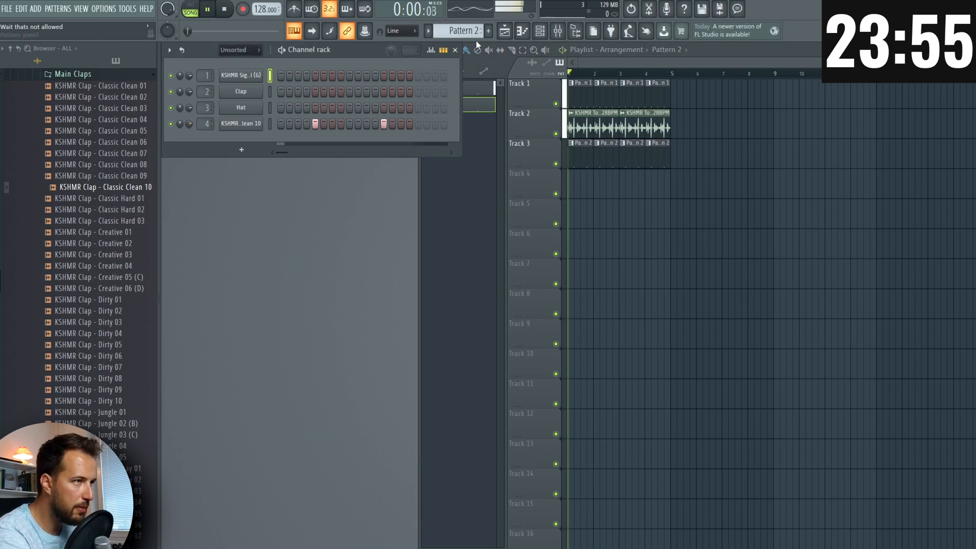
{"action": "key", "text": "space"}
- Add an empty Pattern 3 and duplicate all clips on Tracks 1 to 3 into bars 5 to 8
{"action": "left_click_drag", "start_coordinate": [708, 85], "coordinate": [563, 174]}
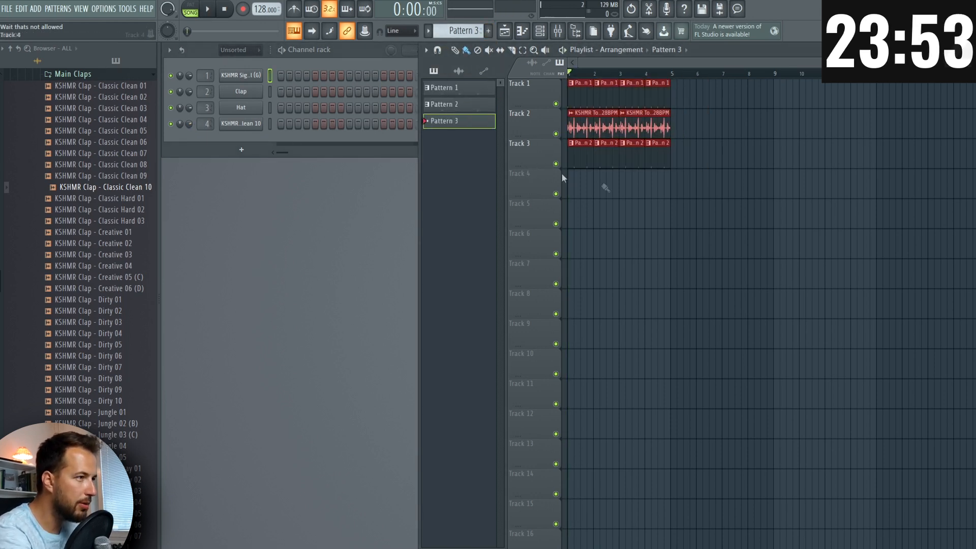
{"action": "key", "text": "ctrl+b"}
{"action": "left_click", "coordinate": [727, 225], "text": "ctrl"}
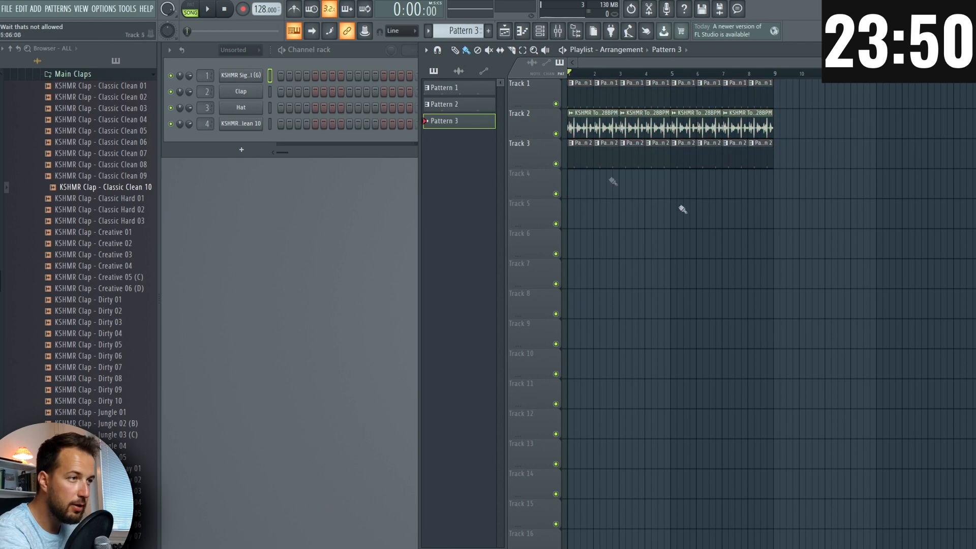
- Audition sweep samples in the Sweeps Down folder of the KSHMR FX library
{"action": "left_click", "coordinate": [67, 78]}
{"action": "left_click", "coordinate": [55, 185]}
{"action": "left_click", "coordinate": [53, 148]}
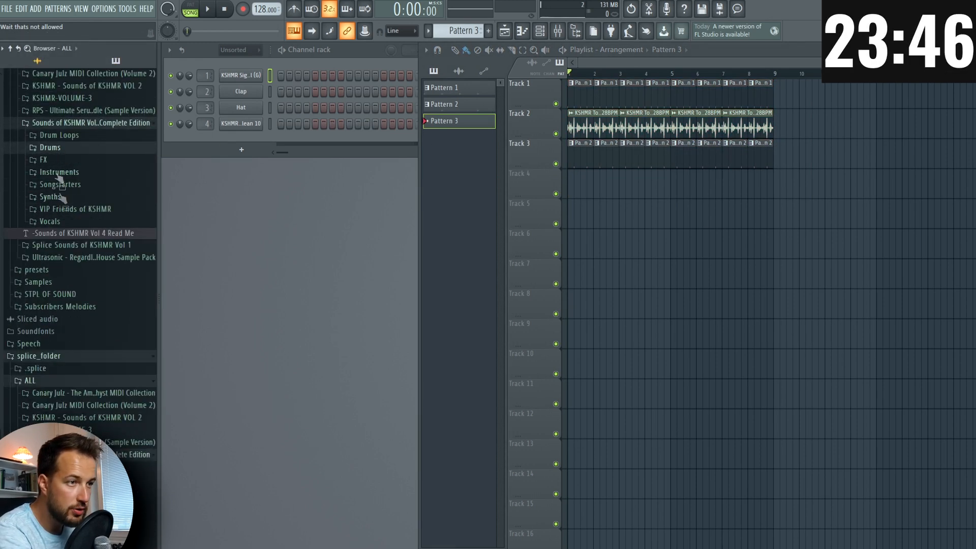
{"action": "left_click", "coordinate": [57, 159]}
{"action": "left_click", "coordinate": [82, 259]}
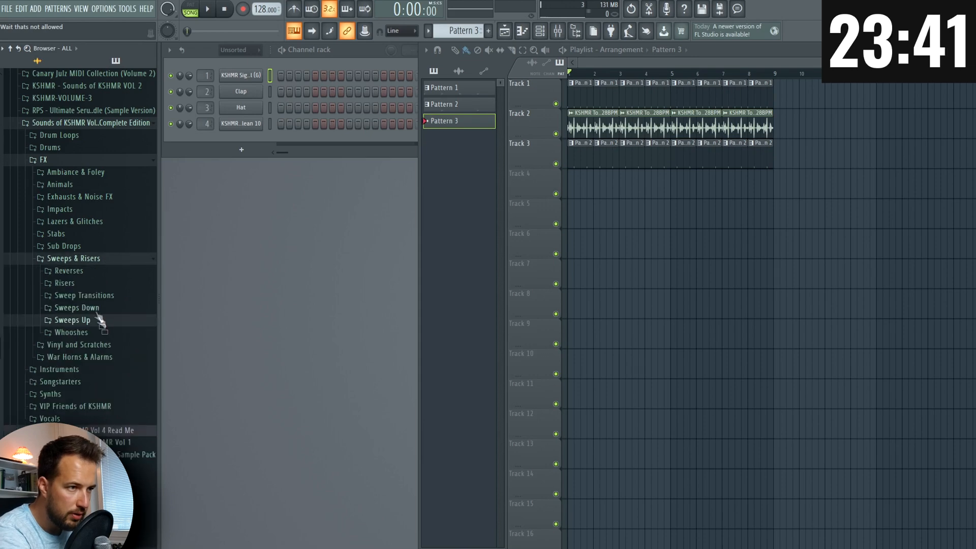
{"action": "left_click", "coordinate": [81, 308]}
{"action": "left_click", "coordinate": [115, 291]}
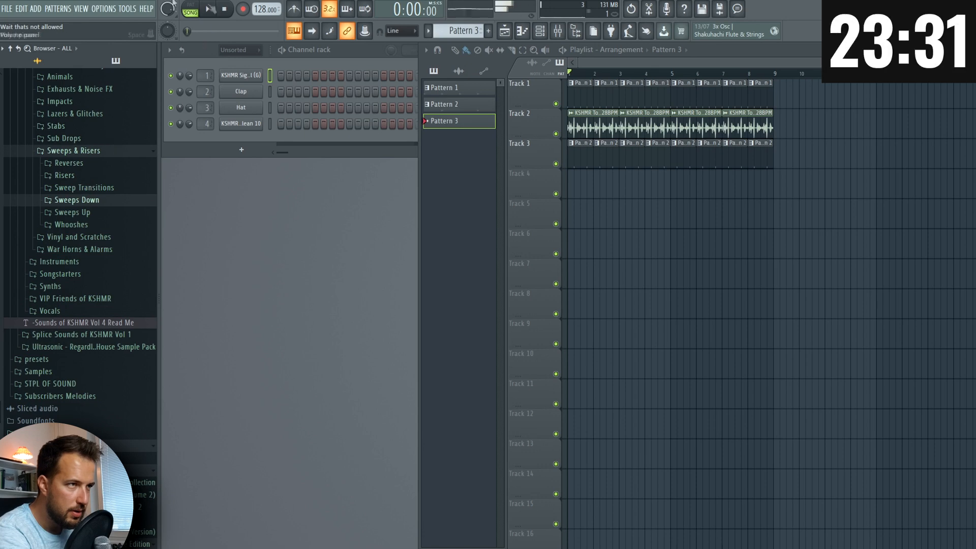
{"action": "left_click", "coordinate": [71, 151]}
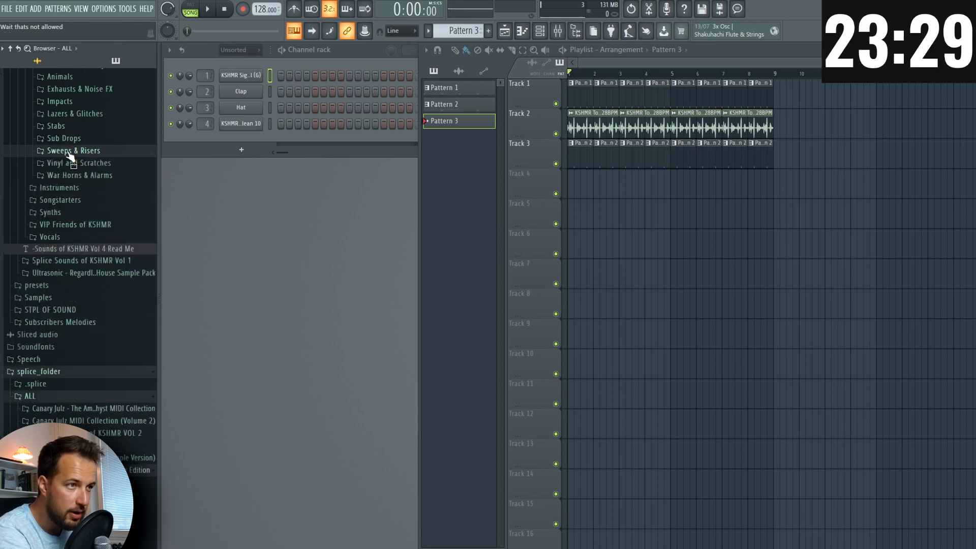
- Audition the High Impacts samples and place KSHMR Impact High 05 on Track 4 at bar 1
{"action": "scroll", "coordinate": [79, 229], "scroll_direction": "up", "scroll_amount": 4}
{"action": "left_click", "coordinate": [61, 237]}
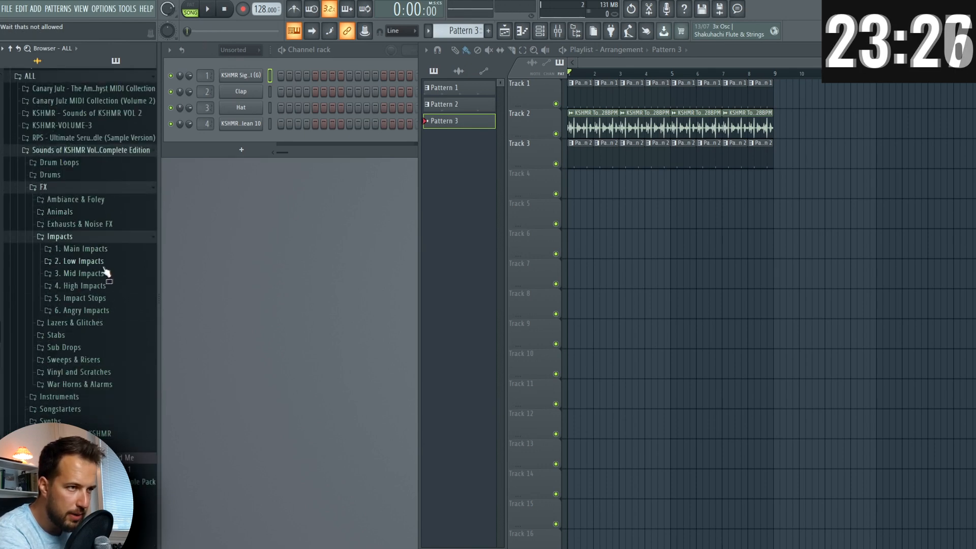
{"action": "left_click", "coordinate": [84, 285]}
{"action": "left_click", "coordinate": [100, 320]}
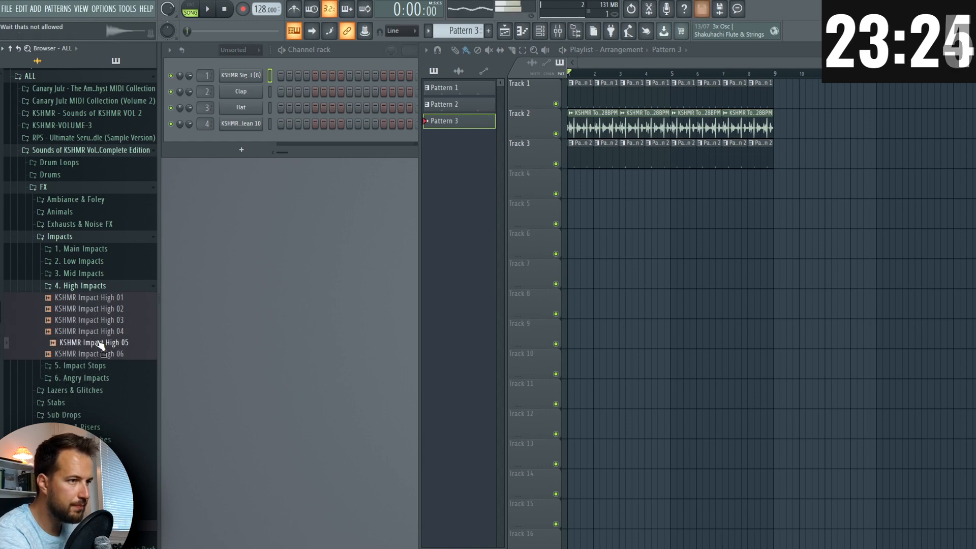
{"action": "left_click_drag", "start_coordinate": [99, 350], "coordinate": [576, 184]}
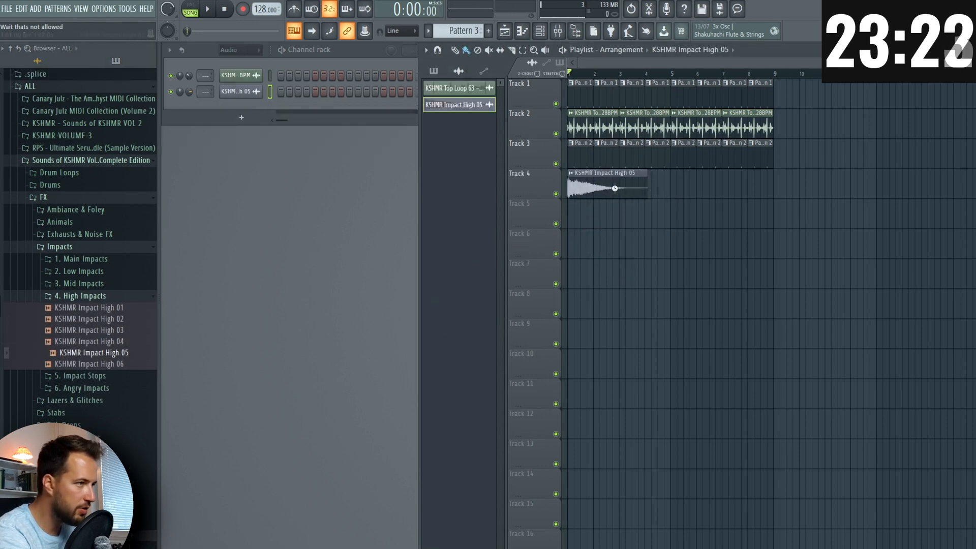
- Lower the Impact High 05 channel volume to 25% and add a slight quick fade-in while checking it in playback
{"action": "double_click", "coordinate": [613, 188]}
{"action": "key", "text": "space"}
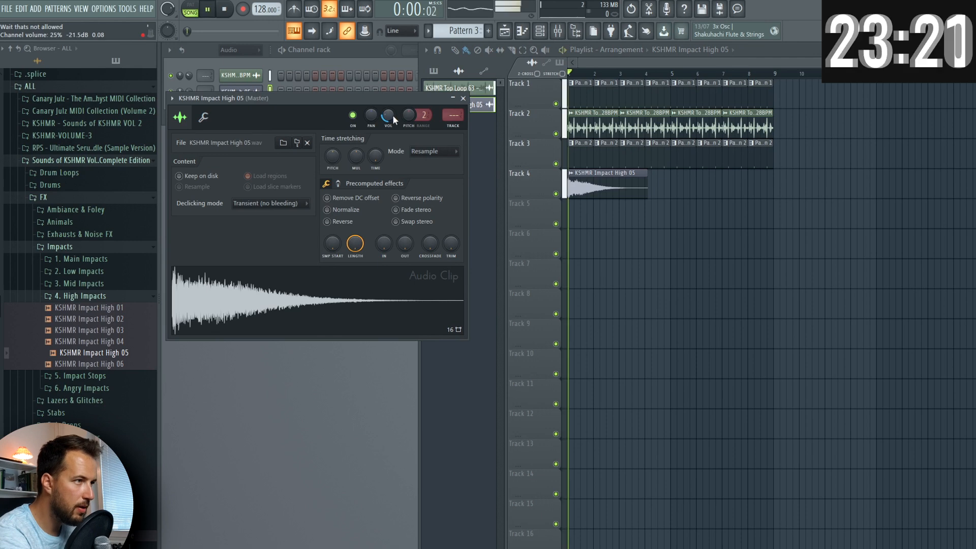
{"action": "key", "text": "space"}
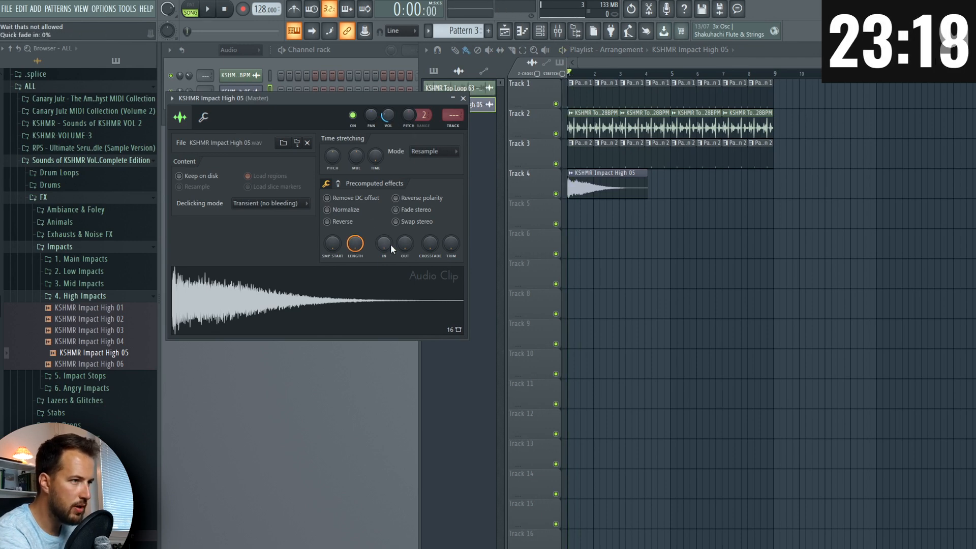
{"action": "left_click_drag", "start_coordinate": [390, 244], "coordinate": [394, 240]}
{"action": "key", "text": "space"}
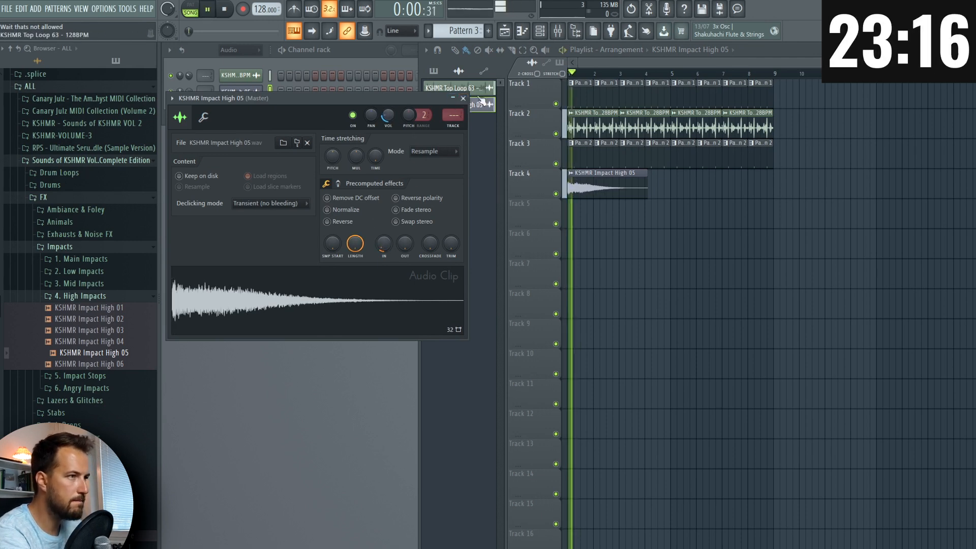
{"action": "left_click", "coordinate": [463, 99]}
- Inspect the channel settings of the KSHMR Top Loop 63 clip on Track 2 during playback
{"action": "double_click", "coordinate": [610, 125]}
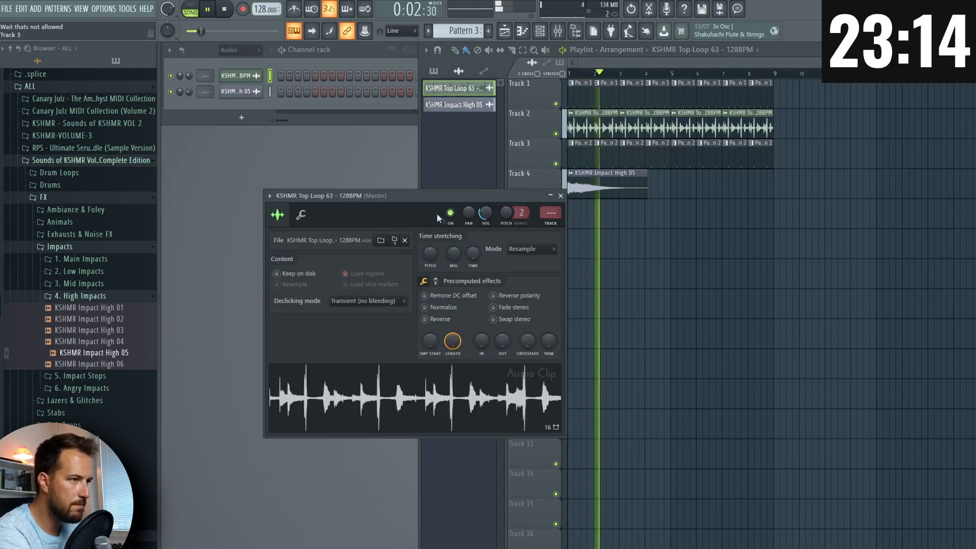
{"action": "left_click", "coordinate": [561, 196]}
{"action": "key", "text": "space"}
{"action": "left_click", "coordinate": [490, 31]}
{"action": "key", "text": "Escape"}
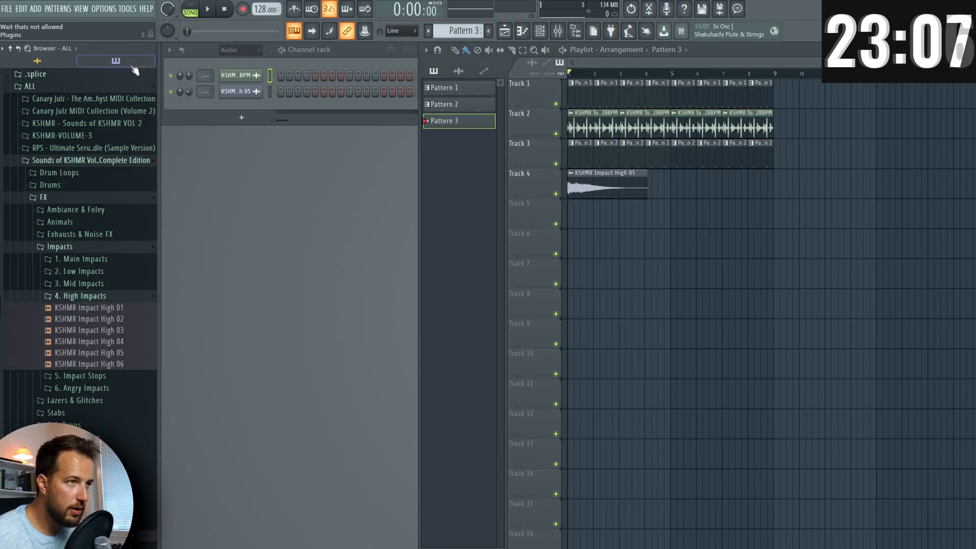
- Add a Nexus channel and load the Dharma Sub bass preset from the Artist Series KSHMR folder
{"action": "left_click", "coordinate": [116, 60]}
{"action": "left_click_drag", "start_coordinate": [237, 108], "coordinate": [237, 108]}
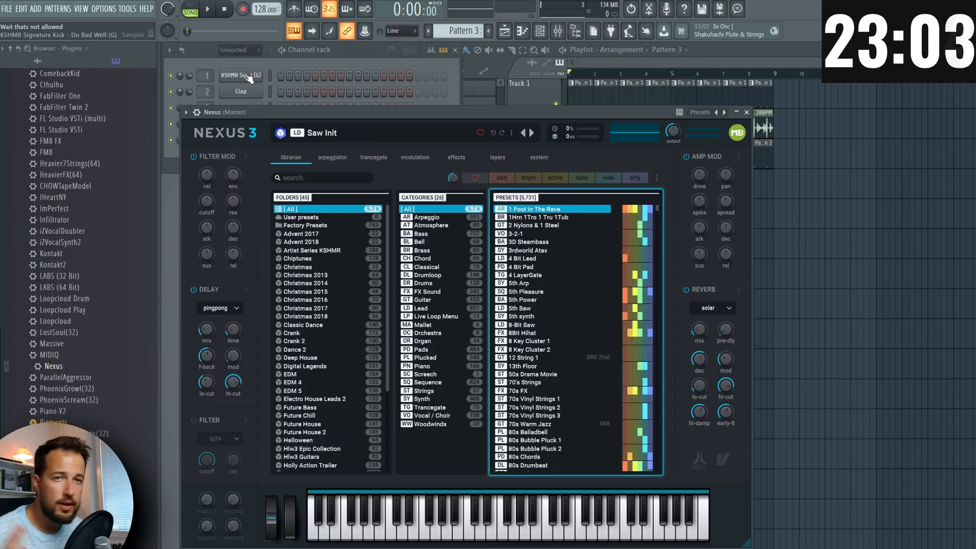
{"action": "left_click", "coordinate": [330, 250]}
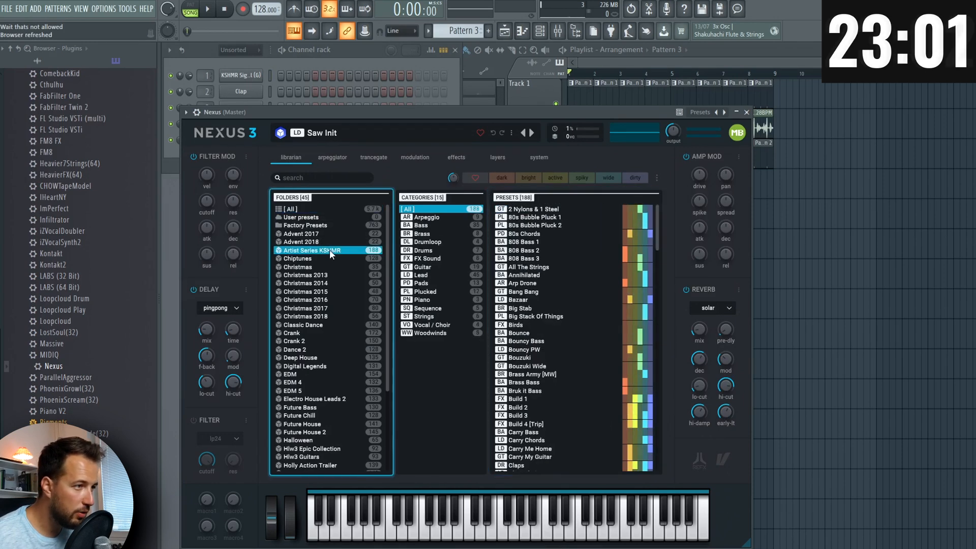
{"action": "left_click", "coordinate": [435, 225]}
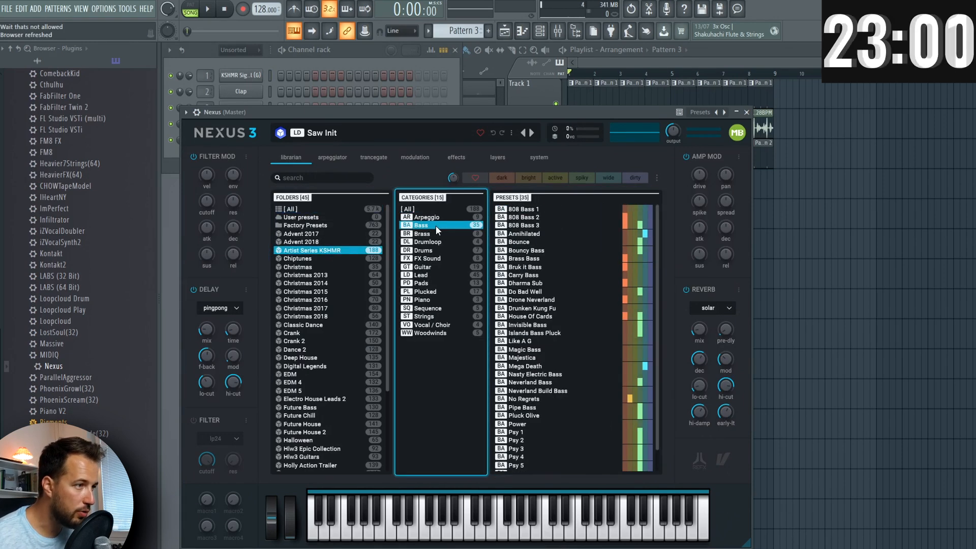
{"action": "left_click", "coordinate": [539, 283]}
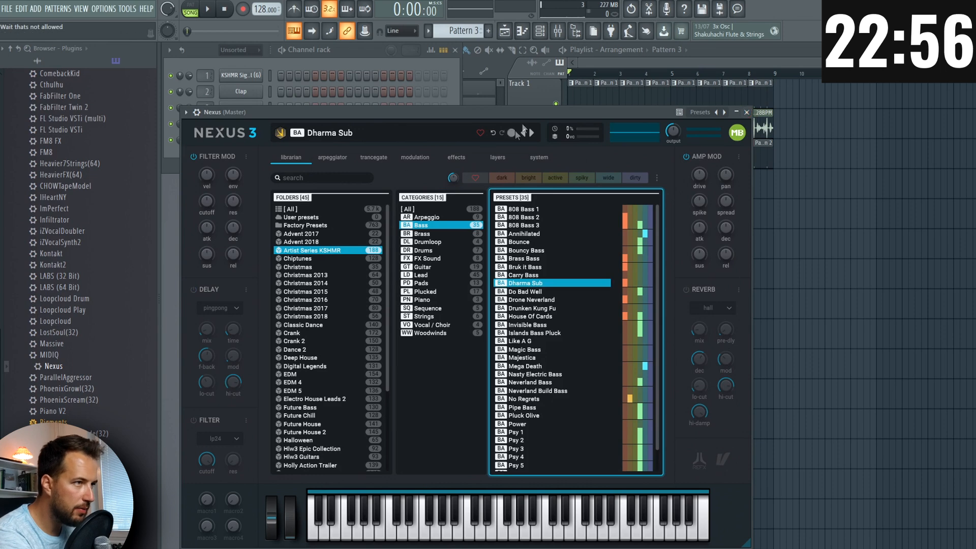
- Clone the Nexus channel, audition the KSHMR brass presets and load Orchestab in the copy
{"action": "right_click", "coordinate": [242, 140]}
{"action": "left_click", "coordinate": [293, 233]}
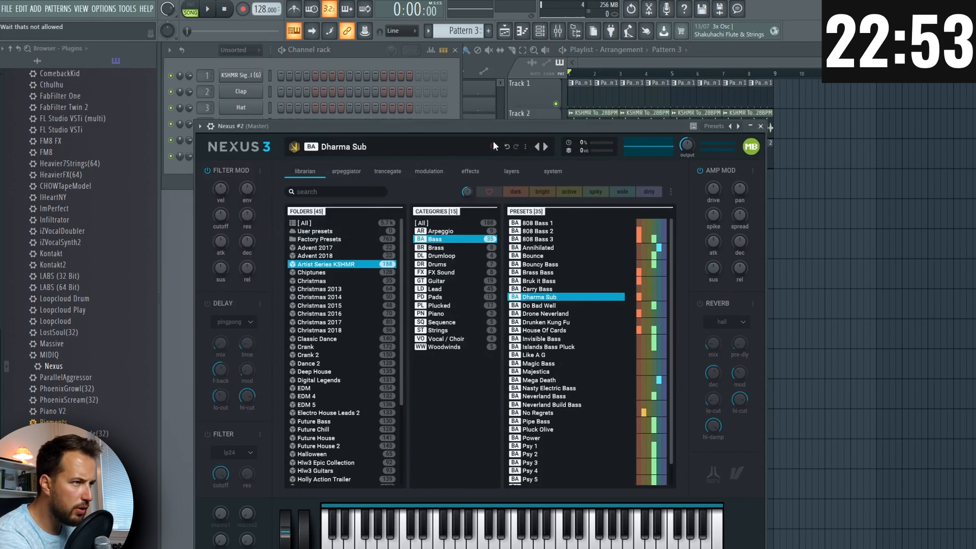
{"action": "left_click", "coordinate": [447, 249]}
{"action": "left_click", "coordinate": [541, 248]}
{"action": "left_click", "coordinate": [542, 240]}
{"action": "left_click", "coordinate": [544, 257]}
{"action": "left_click", "coordinate": [543, 273]}
{"action": "left_click", "coordinate": [544, 281]}
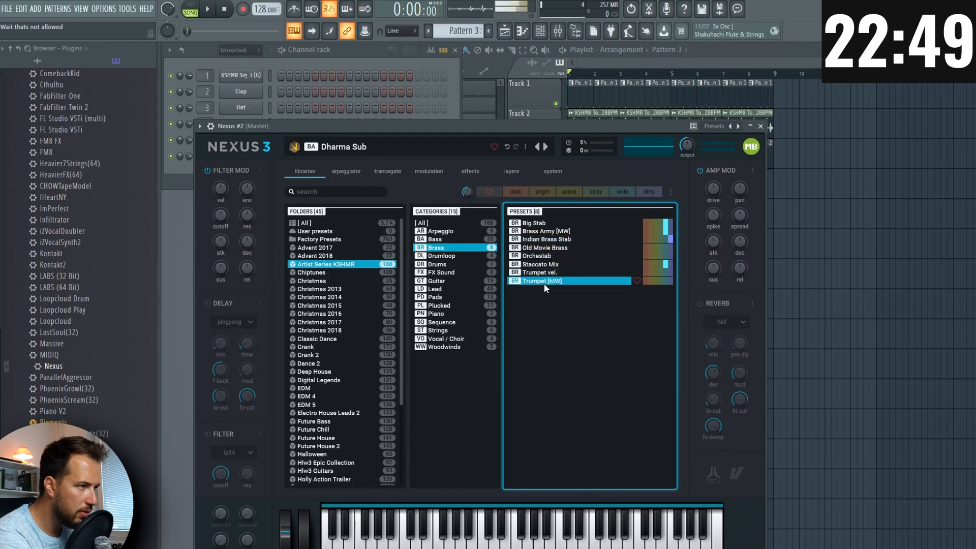
{"action": "left_click", "coordinate": [540, 265]}
{"action": "left_click", "coordinate": [537, 257]}
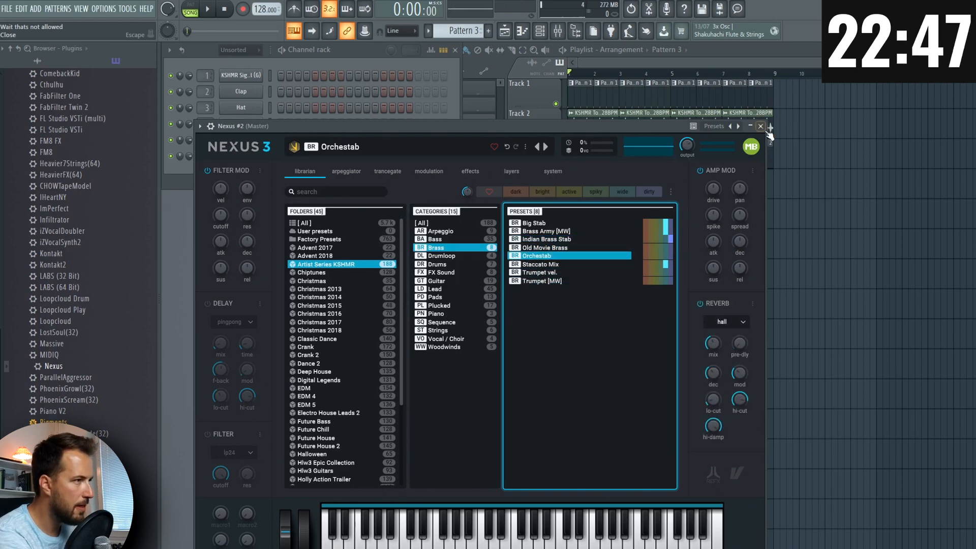
{"action": "left_click", "coordinate": [761, 126]}
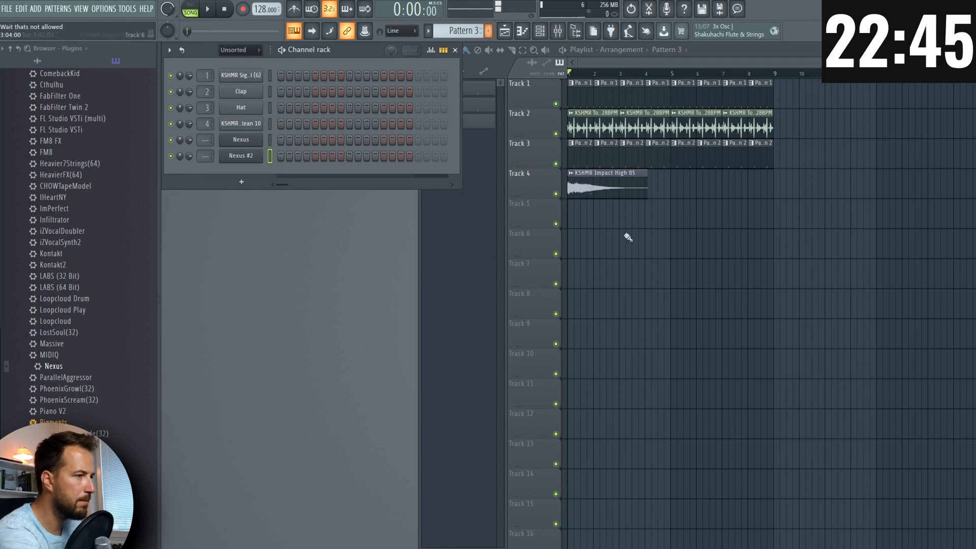
- Place Pattern 3 on Track 5 at bar 1 and sketch a first stack of notes on F4 for Nexus #2
{"action": "left_click", "coordinate": [580, 211]}
{"action": "right_click", "coordinate": [257, 158]}
{"action": "left_click", "coordinate": [289, 158]}
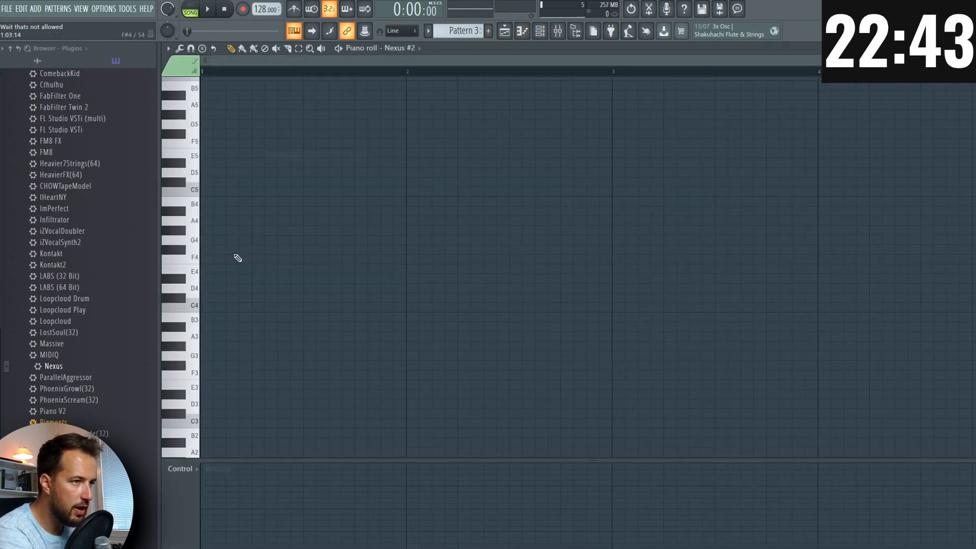
{"action": "left_click", "coordinate": [203, 262]}
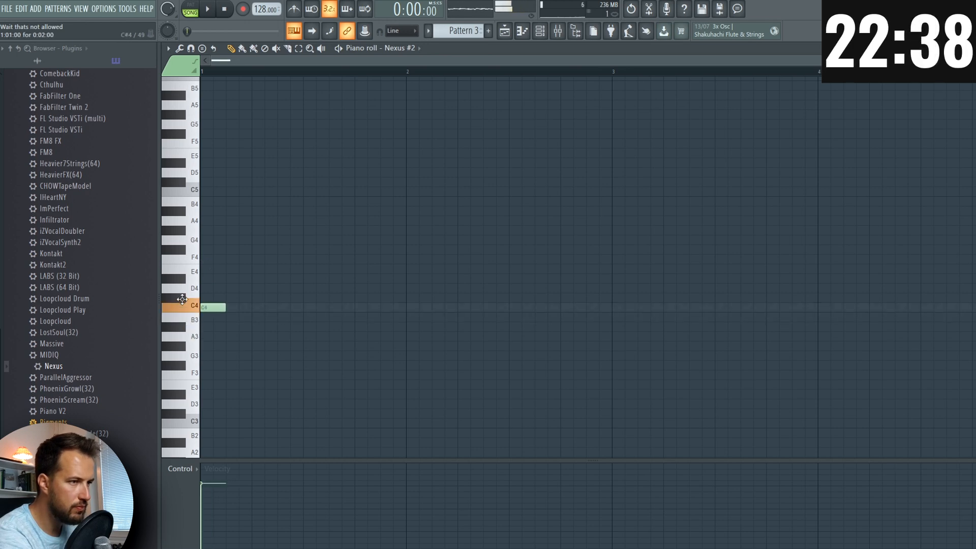
{"action": "left_click_drag", "start_coordinate": [213, 318], "coordinate": [213, 309]}
{"action": "left_click", "coordinate": [208, 269]}
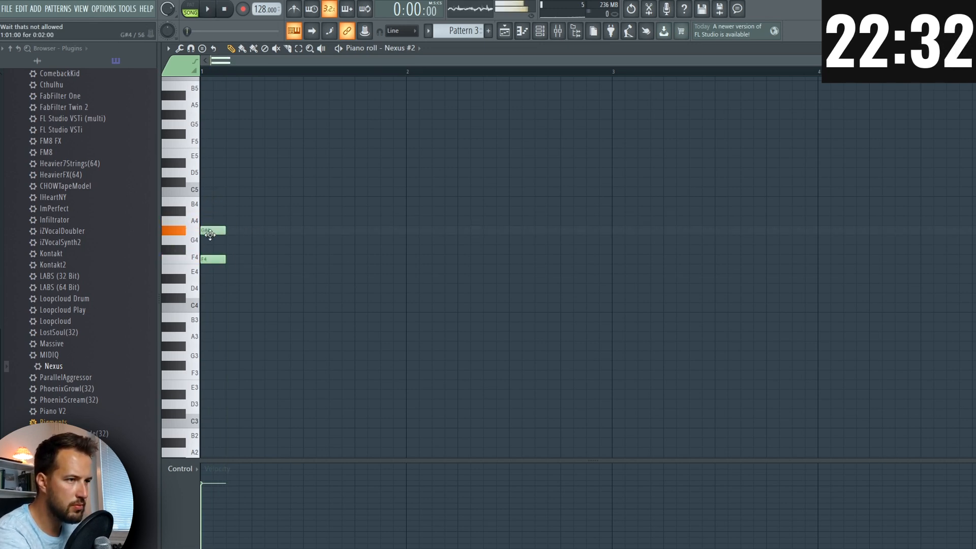
{"action": "scroll", "coordinate": [212, 172], "scroll_direction": "up", "scroll_amount": 3}
{"action": "key", "text": "space"}
{"action": "key", "text": "space"}
{"action": "left_click", "coordinate": [969, 48]}
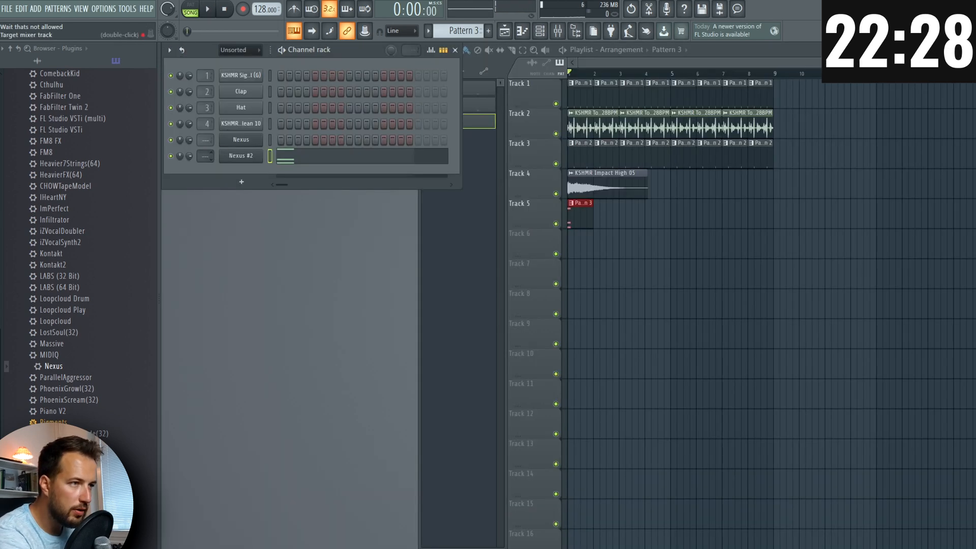
- Route both Nexus channels to mixer track 5 and load Kickstart in its first effect slot
{"action": "left_click_drag", "start_coordinate": [205, 156], "coordinate": [205, 147]}
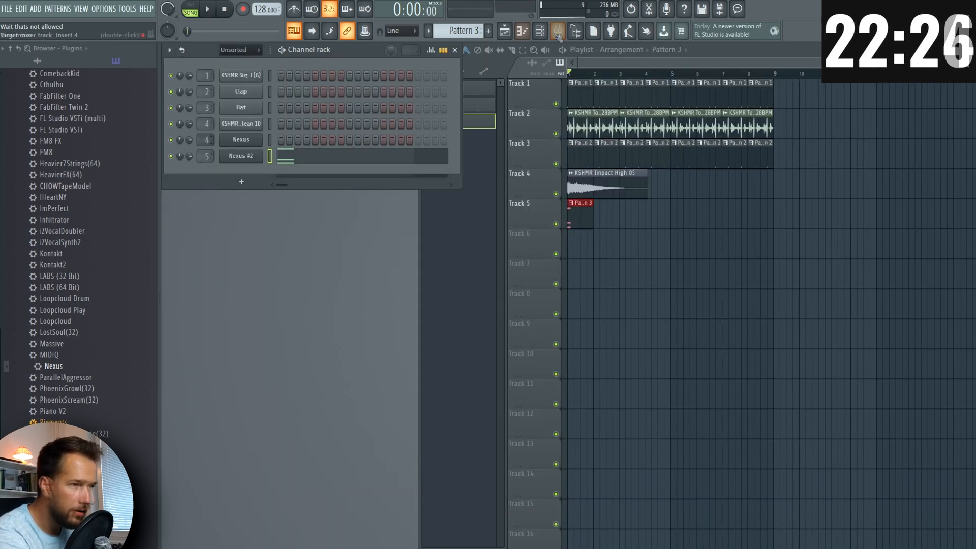
{"action": "left_click", "coordinate": [558, 32]}
{"action": "left_click", "coordinate": [818, 261]}
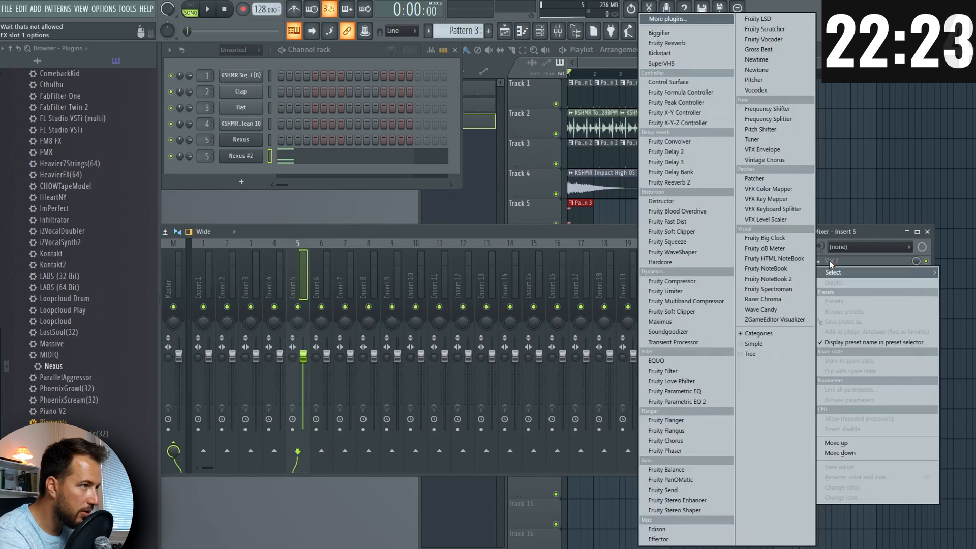
{"action": "left_click", "coordinate": [677, 57]}
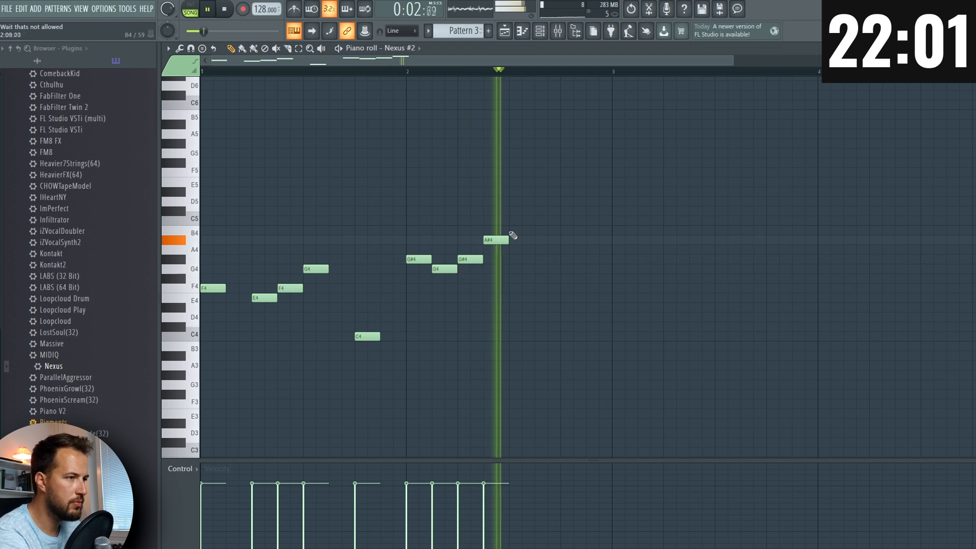
- Stop playback and delete every Nexus #2 melody note except the opening F4
{"action": "key", "text": "space"}
{"action": "right_click", "coordinate": [496, 240]}
{"action": "right_click", "coordinate": [445, 269]}
{"action": "right_click", "coordinate": [470, 259]}
{"action": "right_click", "coordinate": [419, 259]}
{"action": "right_click", "coordinate": [316, 269]}
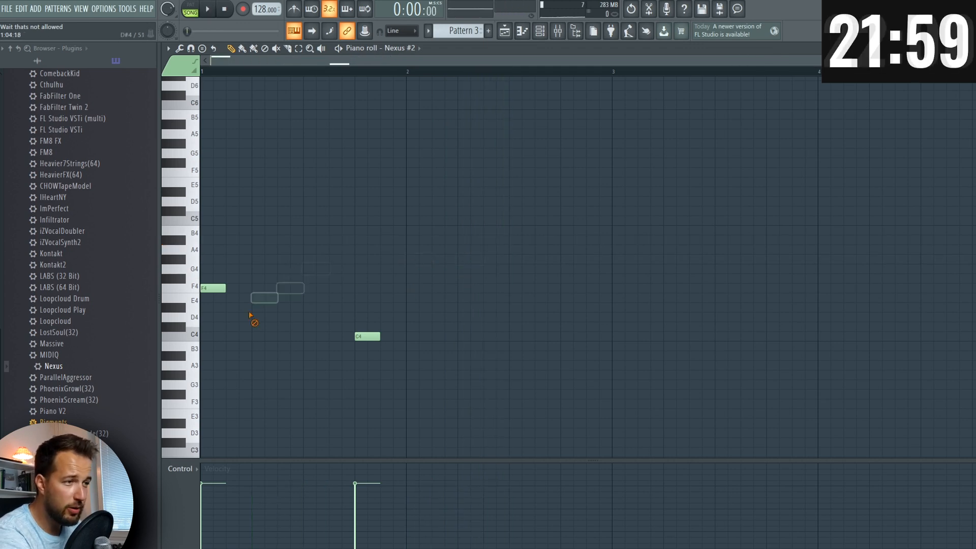
{"action": "right_click", "coordinate": [367, 336]}
{"action": "key", "text": "space"}
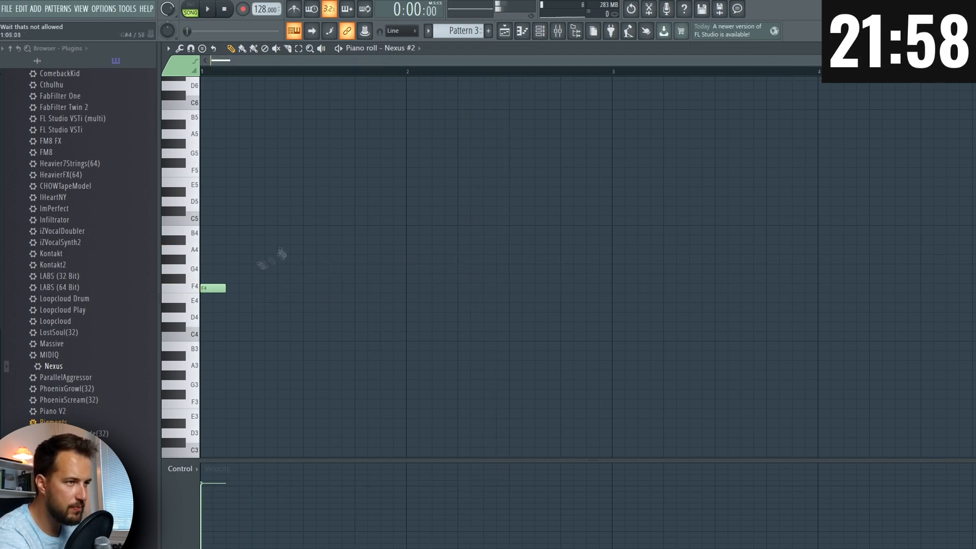
- Enter a descending run of C5, A#4 and G#4 in bar 1 of Nexus #2 and check it in playback
{"action": "mouse_move", "coordinate": [254, 205]}
{"action": "left_mouse_down"}
{"action": "mouse_move", "coordinate": [264, 222]}
{"action": "mouse_move", "coordinate": [289, 221]}
{"action": "left_mouse_up"}
{"action": "key", "text": "space"}
{"action": "key", "text": "space"}
{"action": "left_click_drag", "start_coordinate": [309, 231], "coordinate": [311, 240]}
{"action": "left_click_drag", "start_coordinate": [332, 250], "coordinate": [332, 261]}
{"action": "key", "text": "space"}
- Extend the run with G4, E4 and an F4 at the start of bar 2, and try duplicating the phrase
{"action": "right_click", "coordinate": [419, 288]}
{"action": "left_click_drag", "start_coordinate": [447, 170], "coordinate": [300, 301], "text": "ctrl"}
{"action": "key", "text": "space"}
{"action": "key", "text": "ctrl+b"}
{"action": "left_click", "coordinate": [419, 288]}
{"action": "key", "text": "space"}
{"action": "key", "text": "space"}
- Delete the surplus notes in bar 2 after the F4 and play the phrase back
{"action": "right_click", "coordinate": [494, 221]}
{"action": "left_click_drag", "start_coordinate": [515, 316], "coordinate": [515, 271]}
{"action": "right_click", "coordinate": [516, 269]}
{"action": "key", "text": "space"}
{"action": "key", "text": "space"}
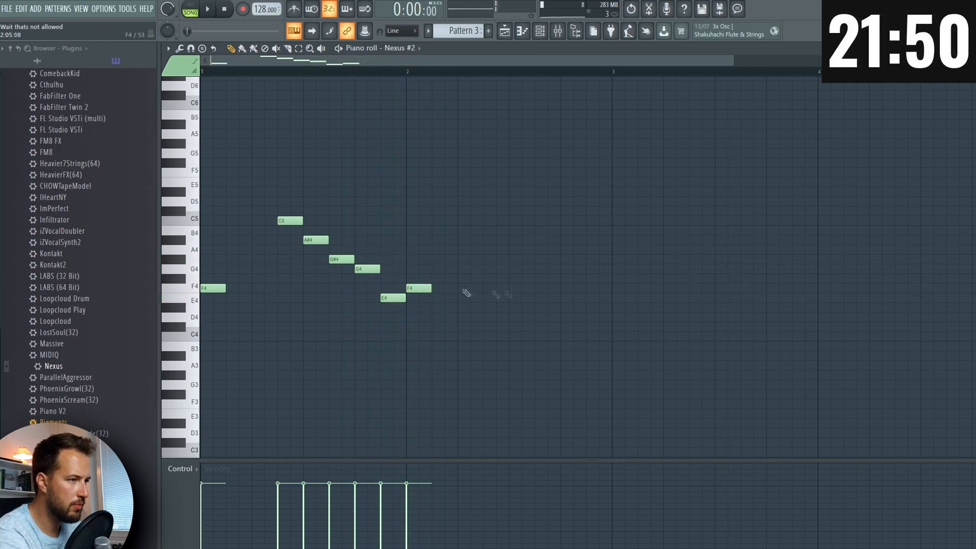
- Add a C4 at bar 3 and repeat the descending run into an F4 at bar 4, ending with E4 and G4
{"action": "left_click_drag", "start_coordinate": [616, 317], "coordinate": [616, 336]}
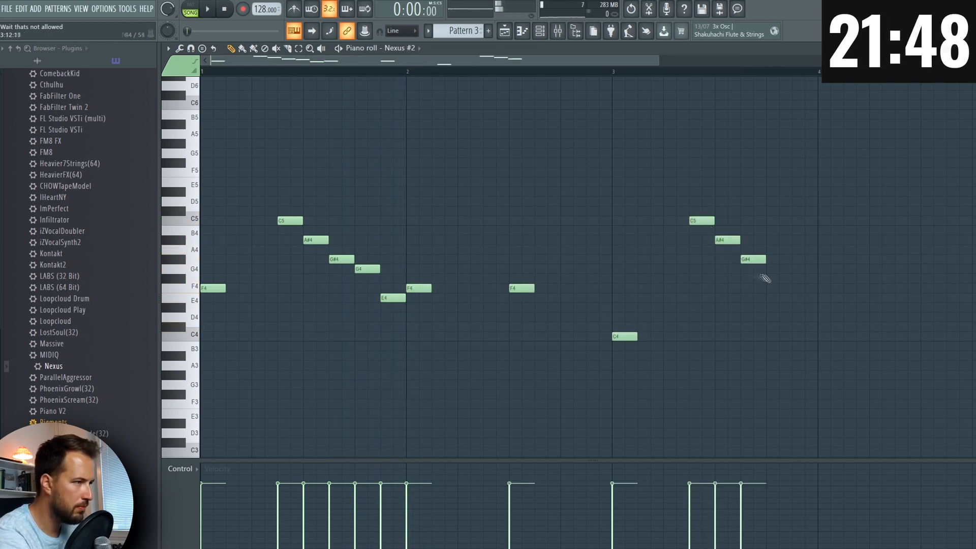
{"action": "left_click_drag", "start_coordinate": [795, 262], "coordinate": [796, 271]}
{"action": "left_click", "coordinate": [831, 288]}
{"action": "key", "text": "space"}
{"action": "scroll", "coordinate": [710, 81], "scroll_direction": "down", "scroll_amount": 2}
{"action": "key", "text": "space"}
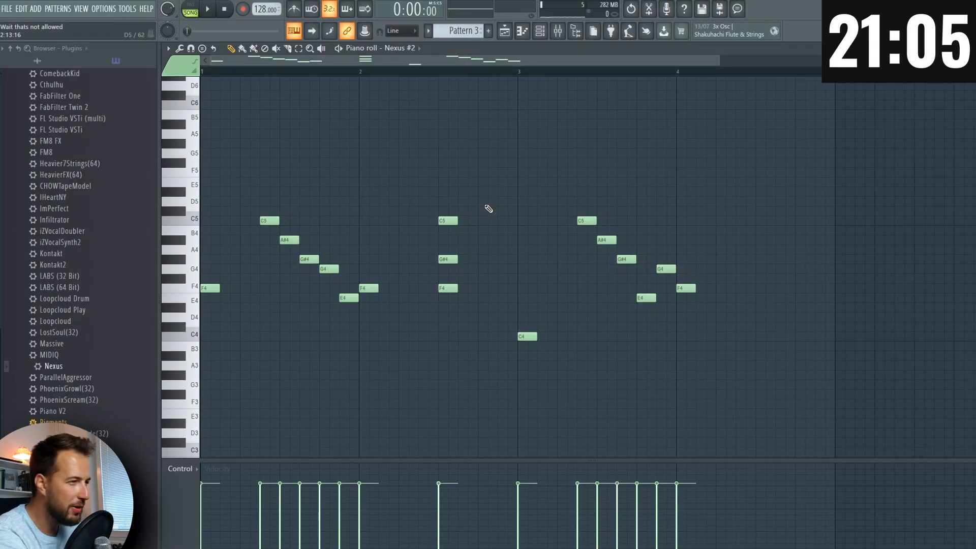
- Duplicate the F4, G#4 and C5 chord in bar 2 onto beat 4 and check it in playback
{"action": "key", "text": "space"}
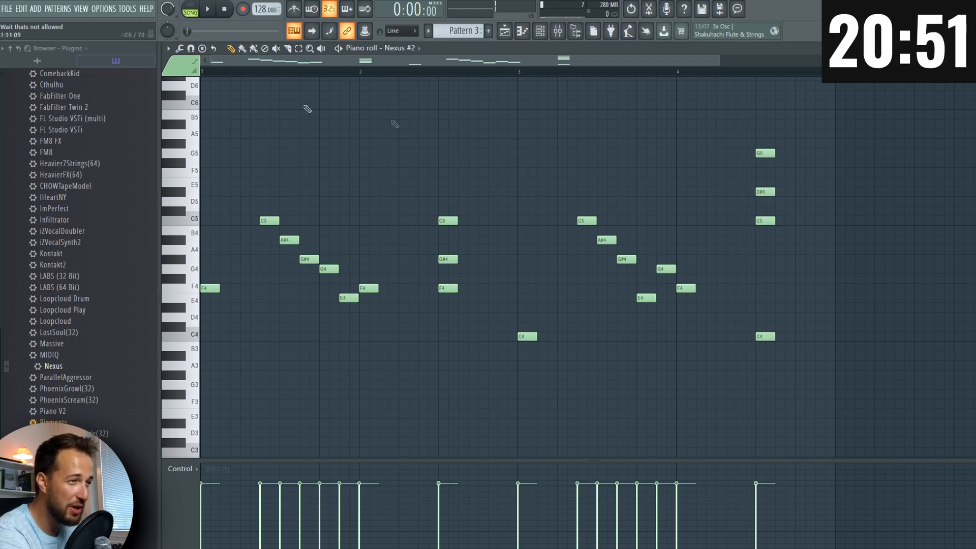
{"action": "key", "text": "space"}
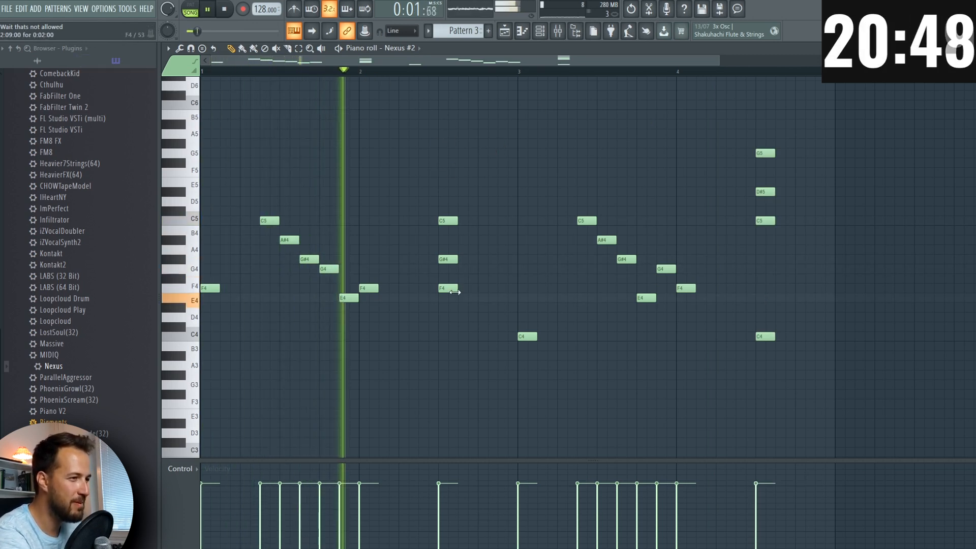
{"action": "left_click_drag", "start_coordinate": [494, 158], "coordinate": [490, 288]}
{"action": "key", "text": "space"}
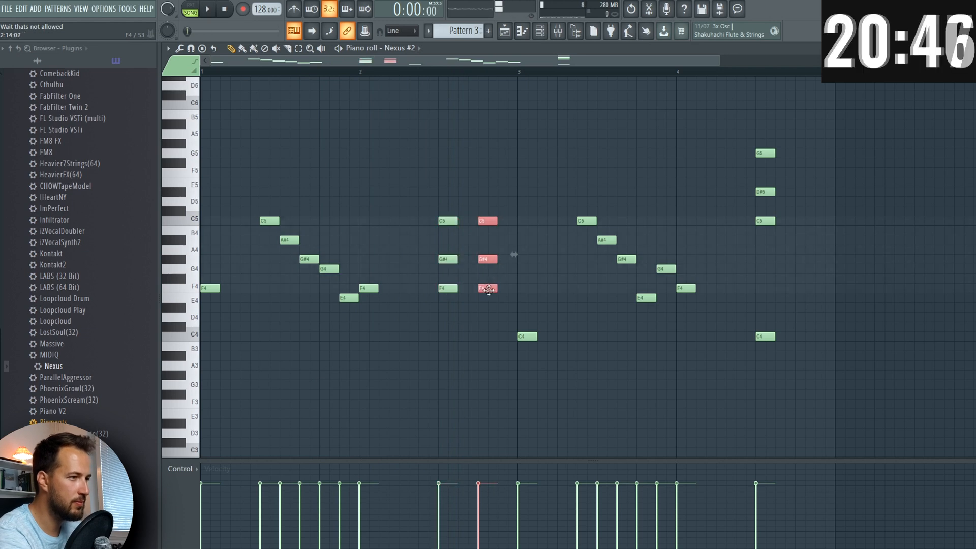
{"action": "left_click", "coordinate": [361, 72]}
{"action": "key", "text": "space"}
{"action": "key", "text": "ctrl+d"}
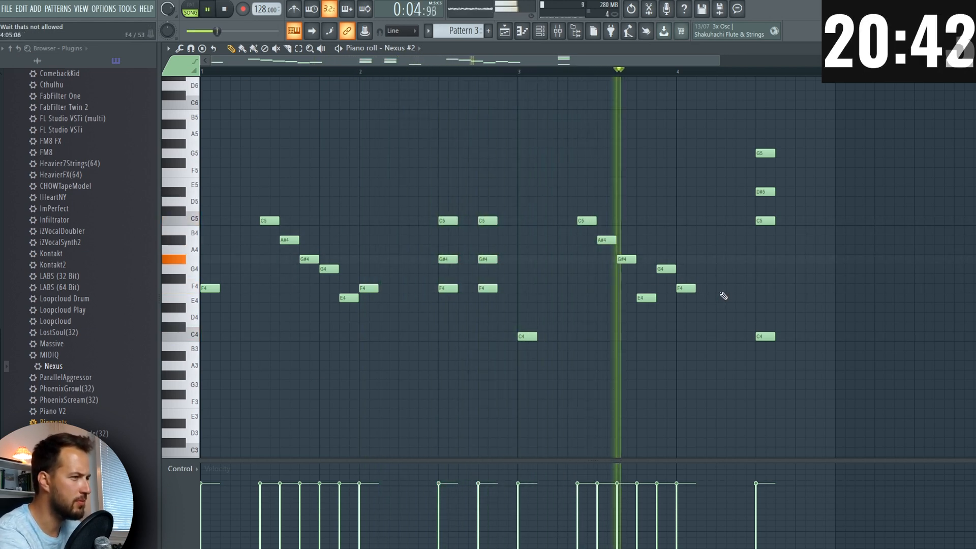
- Replace the bar 4 chord with copies of both bar 2 chords on beats 3 and 4
{"action": "left_click_drag", "start_coordinate": [524, 178], "coordinate": [768, 281]}
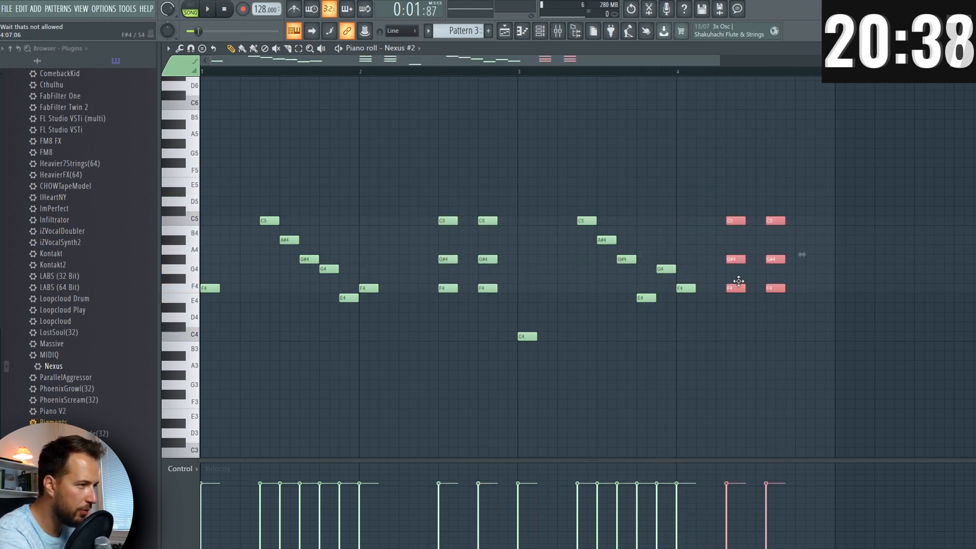
{"action": "key", "text": "space"}
{"action": "left_click", "coordinate": [647, 156], "text": "ctrl"}
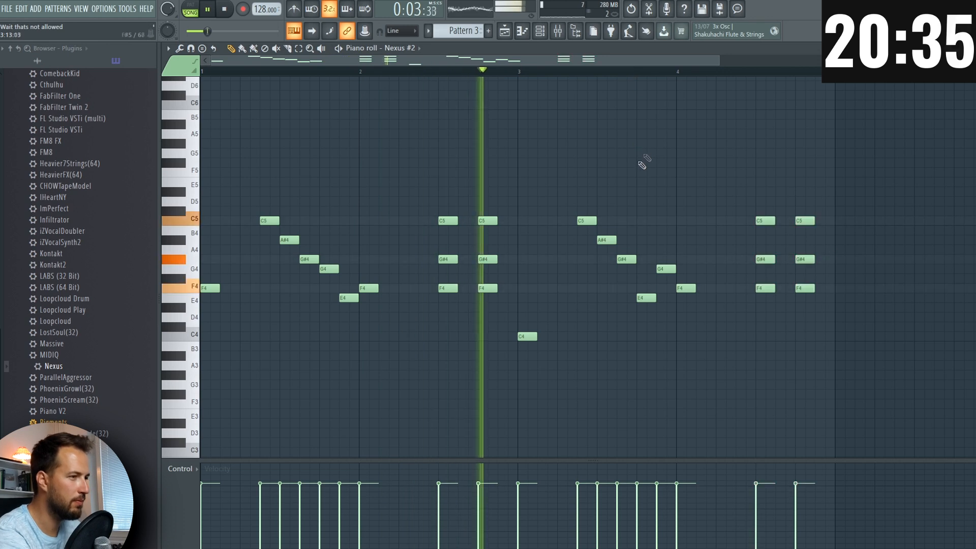
- Clear the top loop from bars 1 to 4 on Track 2 and add a second Pattern 3 clip on Track 5 at bar 5
{"action": "left_click", "coordinate": [967, 48]}
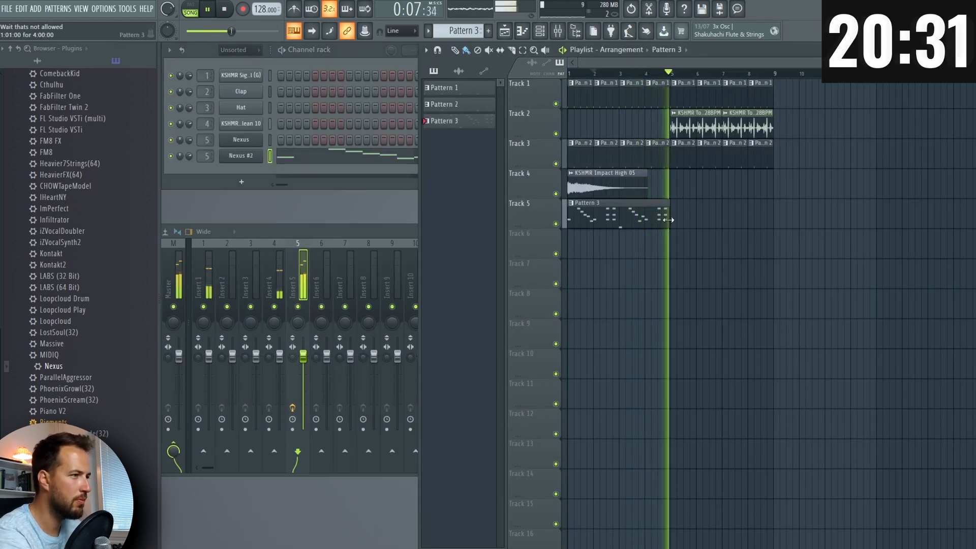
{"action": "key", "text": "space"}
{"action": "left_click", "coordinate": [697, 220]}
{"action": "left_click", "coordinate": [583, 74]}
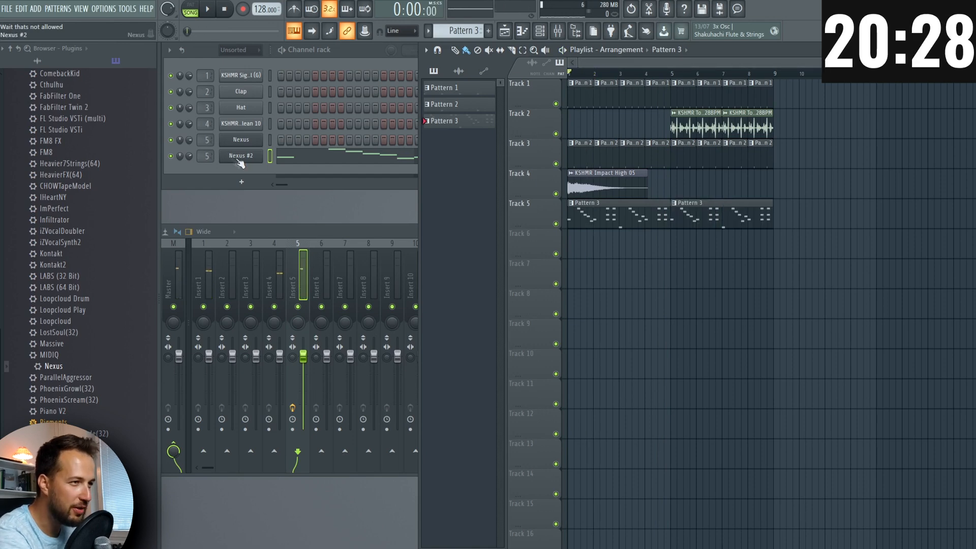
- Copy the Nexus #2 melody notes together with the lowest note of each chord
{"action": "left_click", "coordinate": [271, 157]}
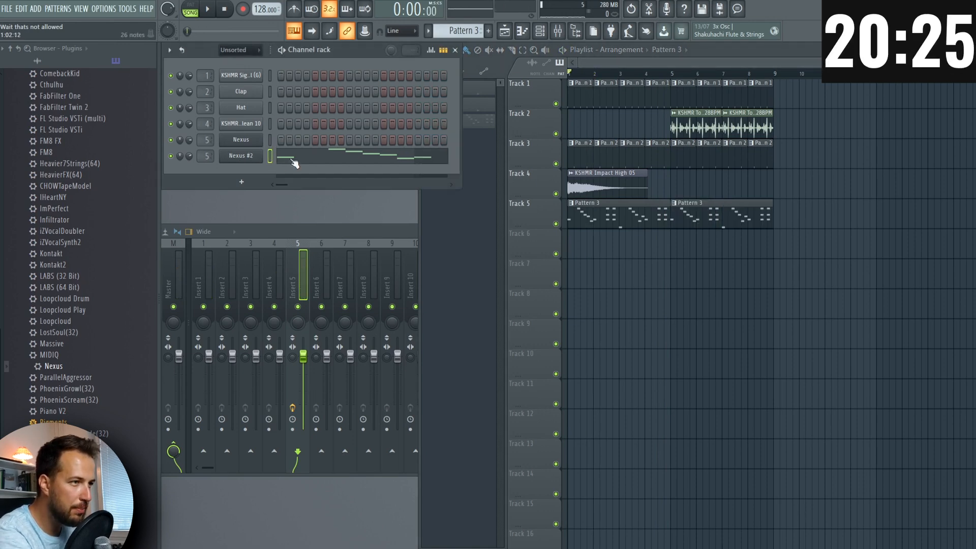
{"action": "left_click", "coordinate": [294, 161]}
{"action": "left_click_drag", "start_coordinate": [730, 320], "coordinate": [832, 279]}
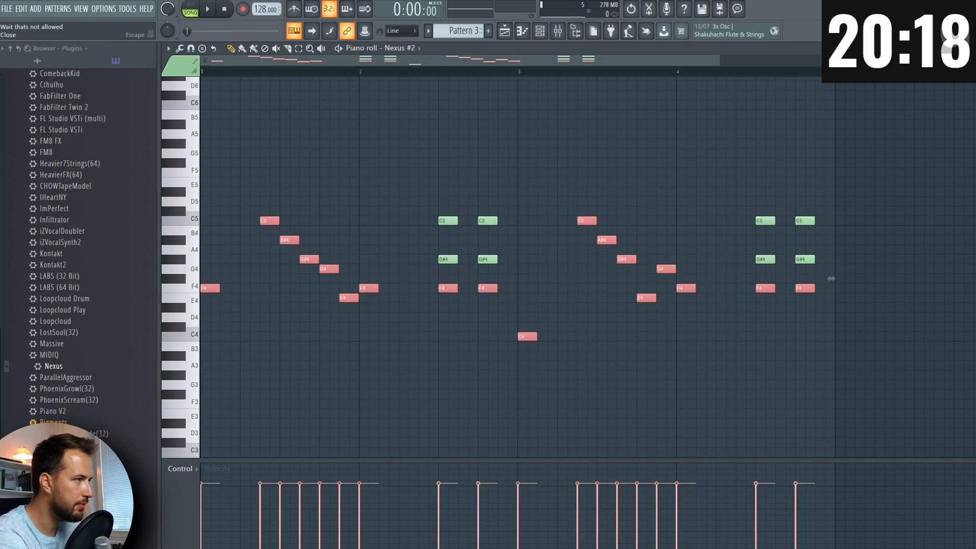
{"action": "left_click", "coordinate": [968, 48]}
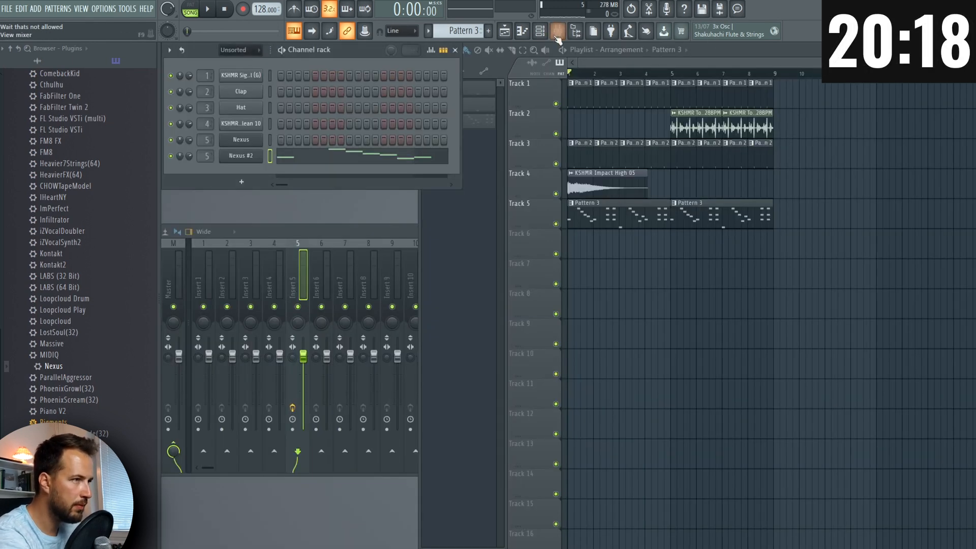
- Create an empty Pattern 4, paste the copied notes into the first Nexus channel and play it in pattern mode
{"action": "left_click", "coordinate": [489, 31]}
{"action": "right_click", "coordinate": [234, 143]}
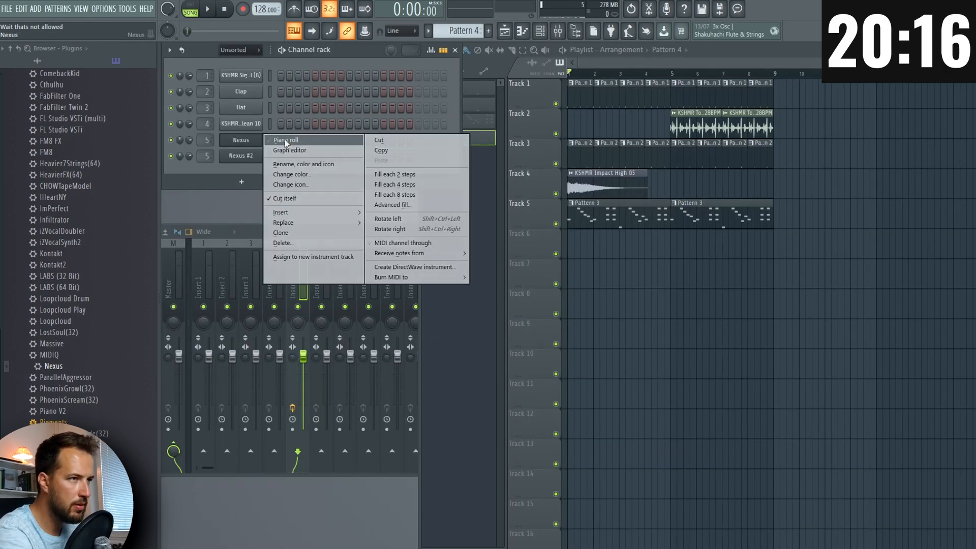
{"action": "left_click", "coordinate": [286, 141]}
{"action": "key", "text": "ctrl+v"}
{"action": "key", "text": "l"}
{"action": "key", "text": "space"}
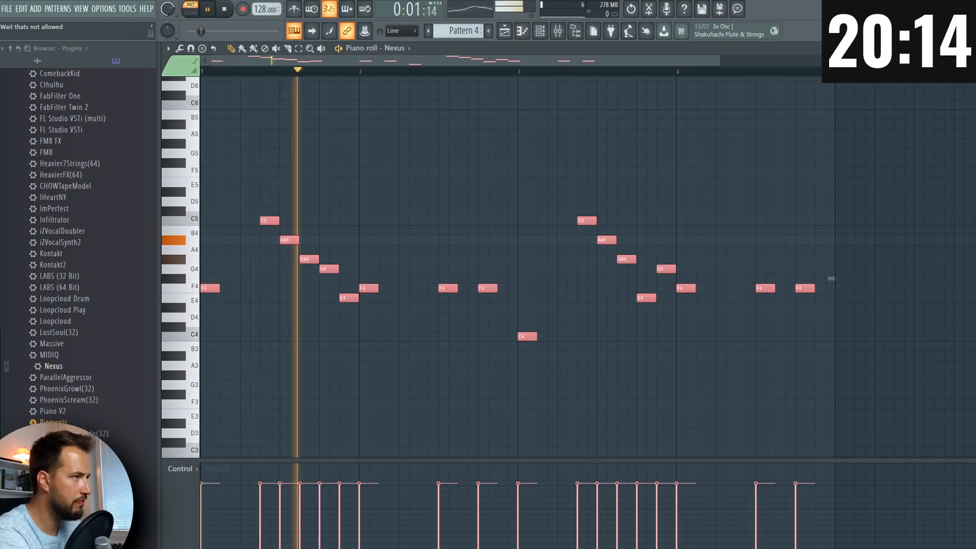
- Place the Pattern 4 clip on Track 6 at bar 1 and move both top loop clips on Track 2 to bar 9
{"action": "key", "text": "ctrl+d"}
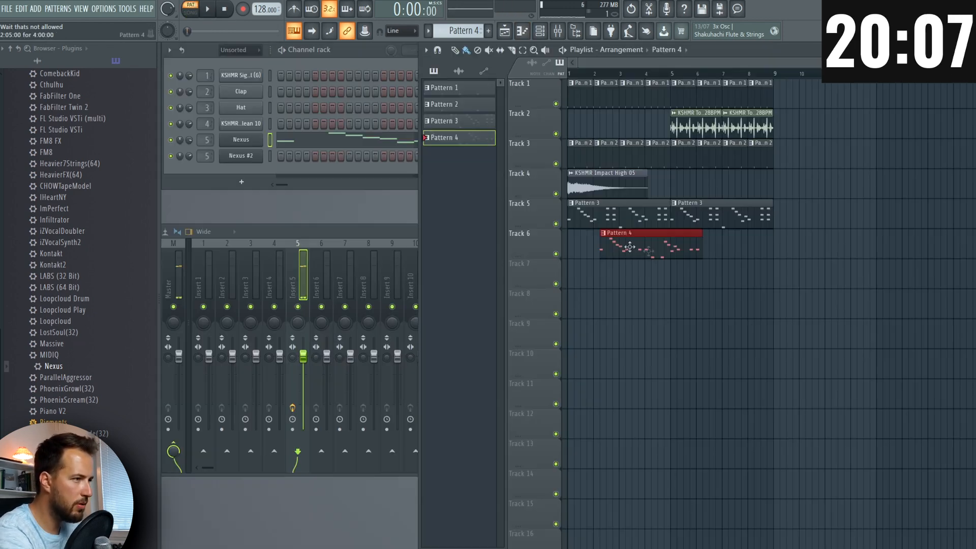
{"action": "left_click_drag", "start_coordinate": [629, 247], "coordinate": [597, 248]}
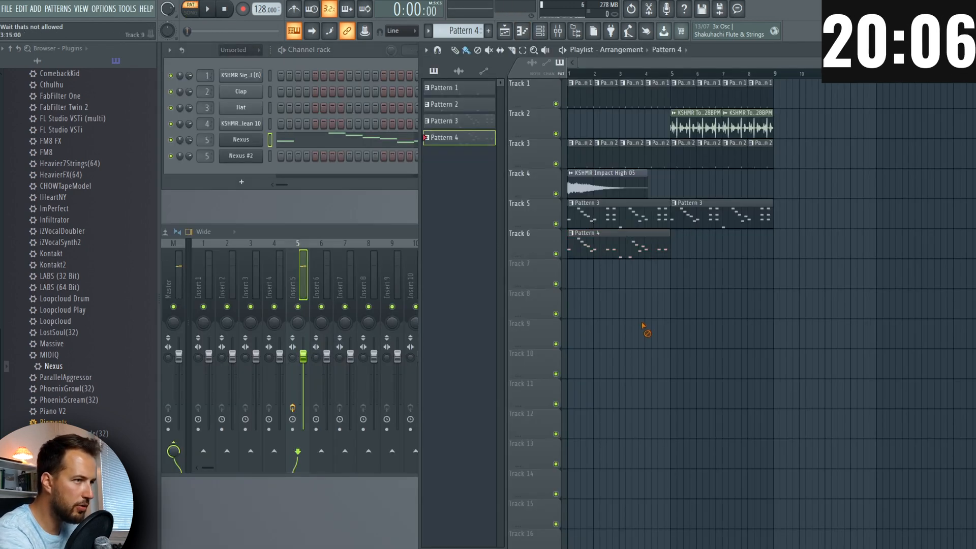
{"action": "left_click_drag", "start_coordinate": [810, 126], "coordinate": [859, 132]}
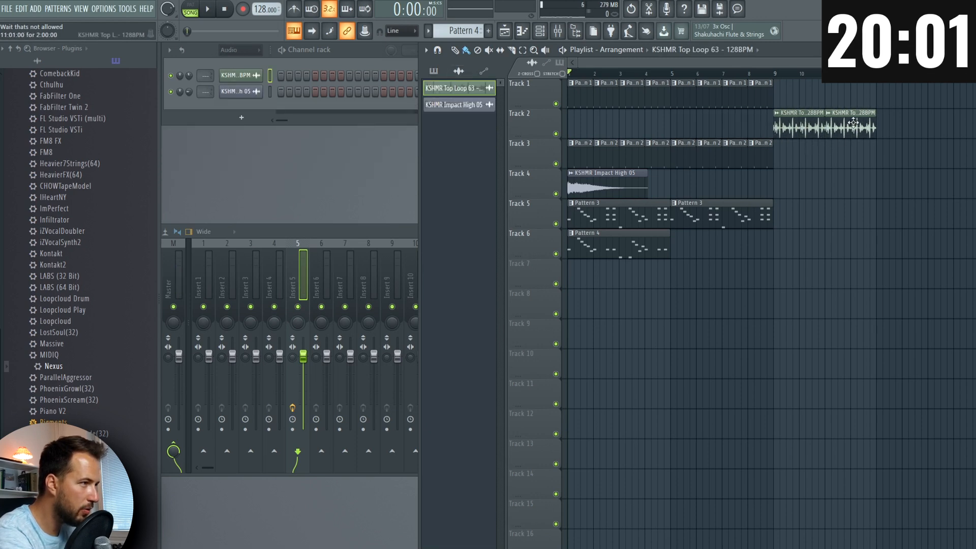
- Repeat Pattern 4 on Track 6 at bar 5 and duplicate the eight-bar arrangement so the copy starts at bar 9
{"action": "left_click_drag", "start_coordinate": [705, 235], "coordinate": [639, 260]}
{"action": "key", "text": "ctrl+b"}
{"action": "left_click", "coordinate": [732, 276], "text": "ctrl"}
{"action": "left_click_drag", "start_coordinate": [765, 84], "coordinate": [575, 272]}
{"action": "left_click_drag", "start_coordinate": [589, 217], "coordinate": [788, 218]}
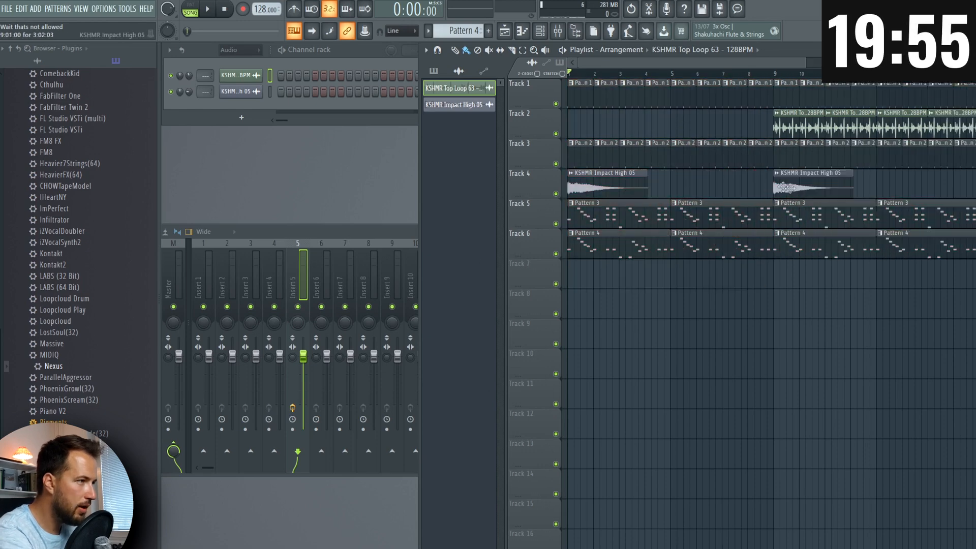
- Add a unique, reversed copy of KSHMR Impact High 05 on Track 4 at lower channel volume, ending at bar 9
{"action": "left_click_drag", "start_coordinate": [797, 187], "coordinate": [701, 189]}
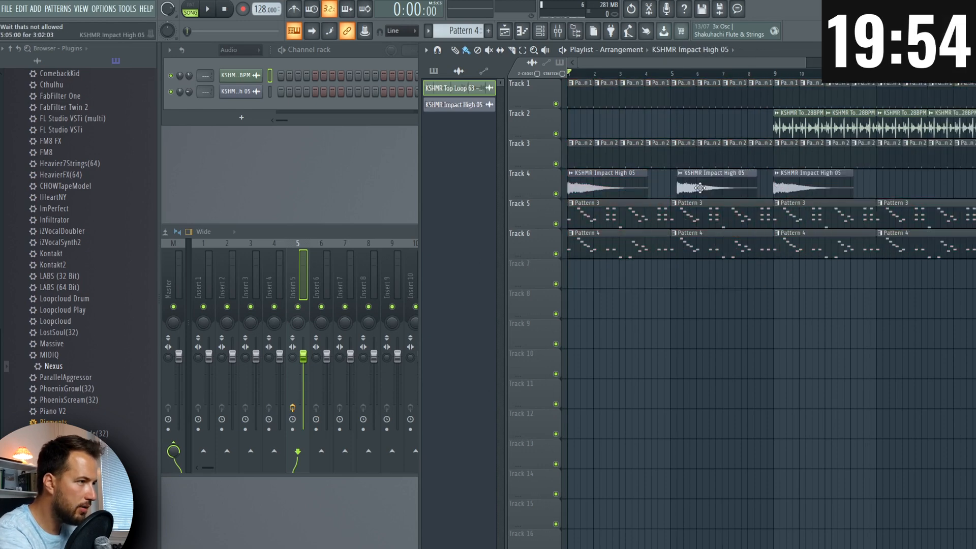
{"action": "left_click", "coordinate": [686, 178]}
{"action": "left_click", "coordinate": [703, 251]}
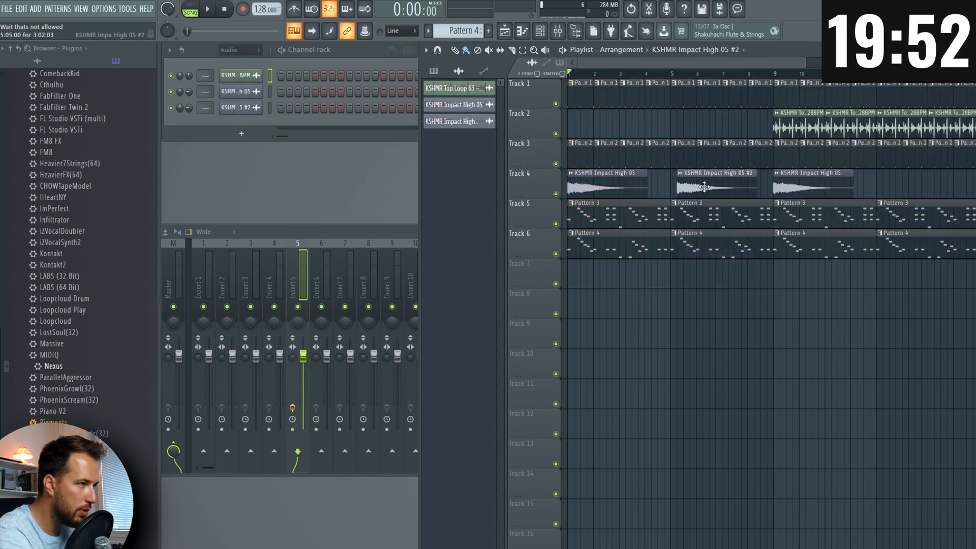
{"action": "left_click", "coordinate": [368, 264]}
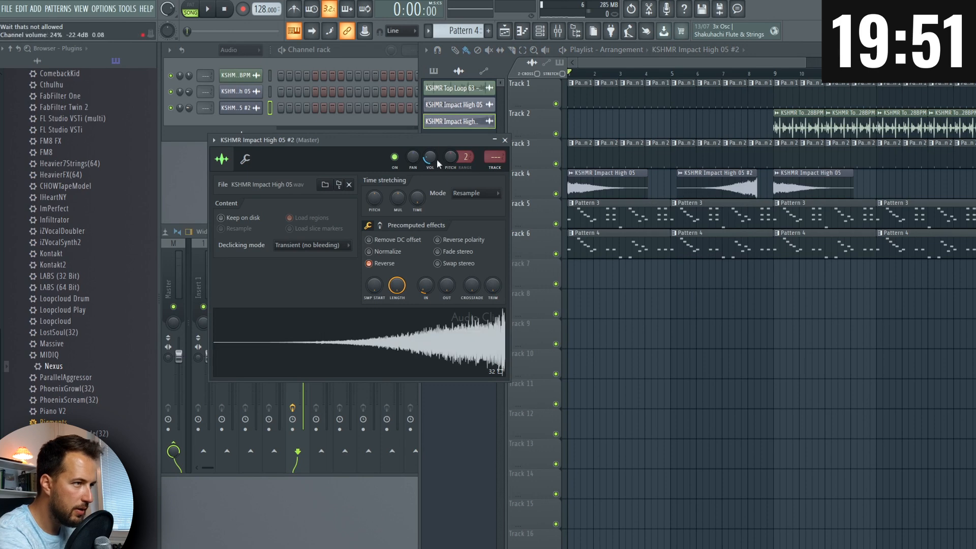
{"action": "left_click", "coordinate": [505, 140]}
{"action": "scroll", "coordinate": [746, 183], "scroll_direction": "up", "scroll_amount": 8, "text": "ctrl"}
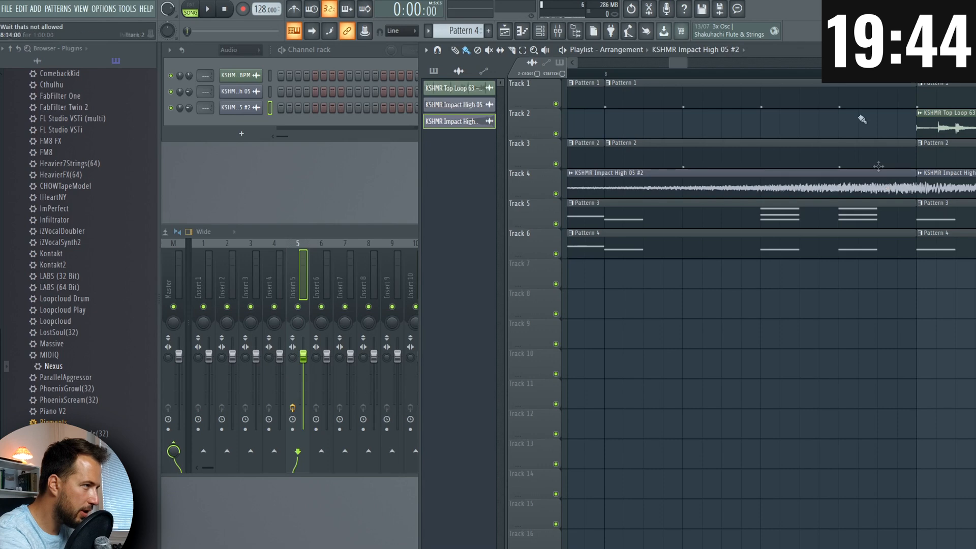
{"action": "scroll", "coordinate": [878, 166], "scroll_direction": "down", "scroll_amount": 8, "text": "ctrl"}
- Play the arrangement from bar 1 and adjust the Nexus #2 instrument used in Pattern 3
{"action": "key", "text": "space"}
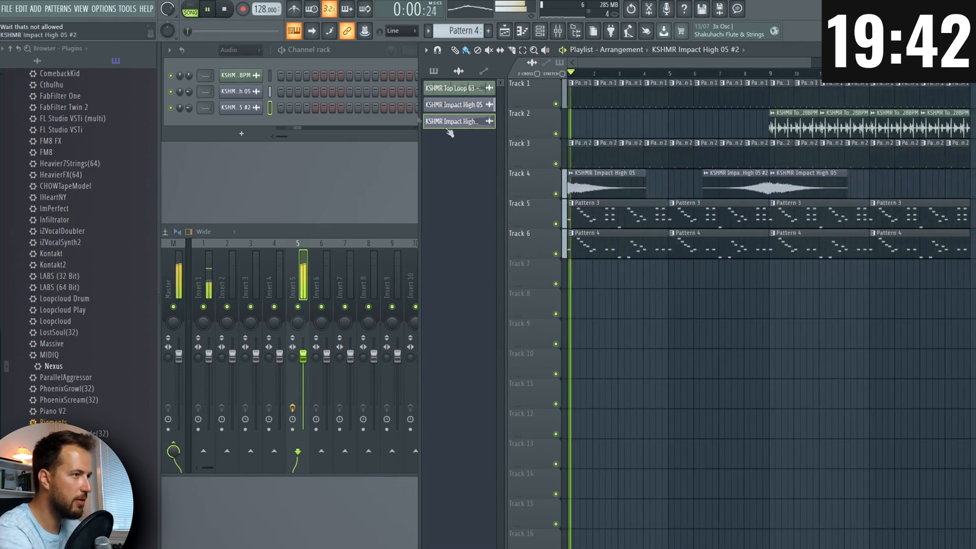
{"action": "left_click", "coordinate": [572, 92]}
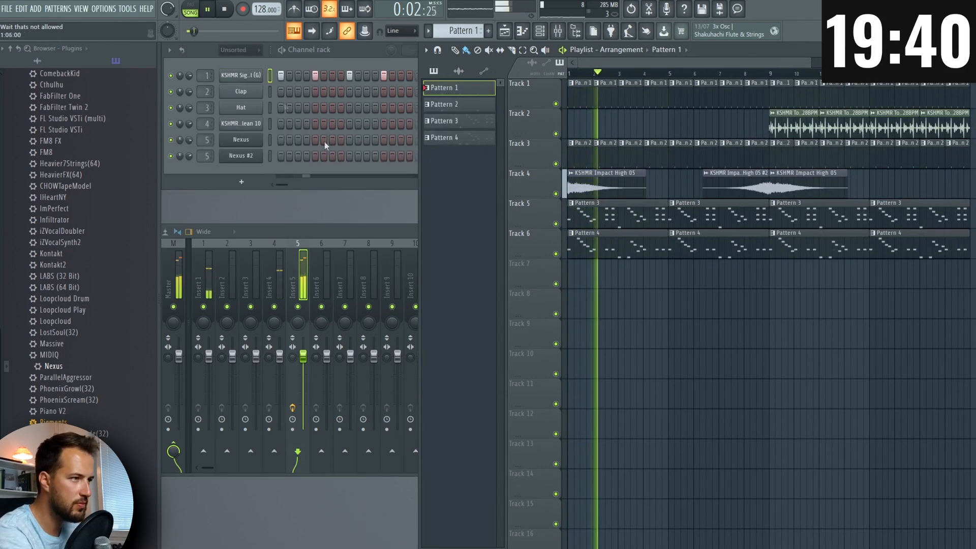
{"action": "key", "text": "space"}
{"action": "left_click", "coordinate": [593, 246]}
{"action": "left_click", "coordinate": [586, 219]}
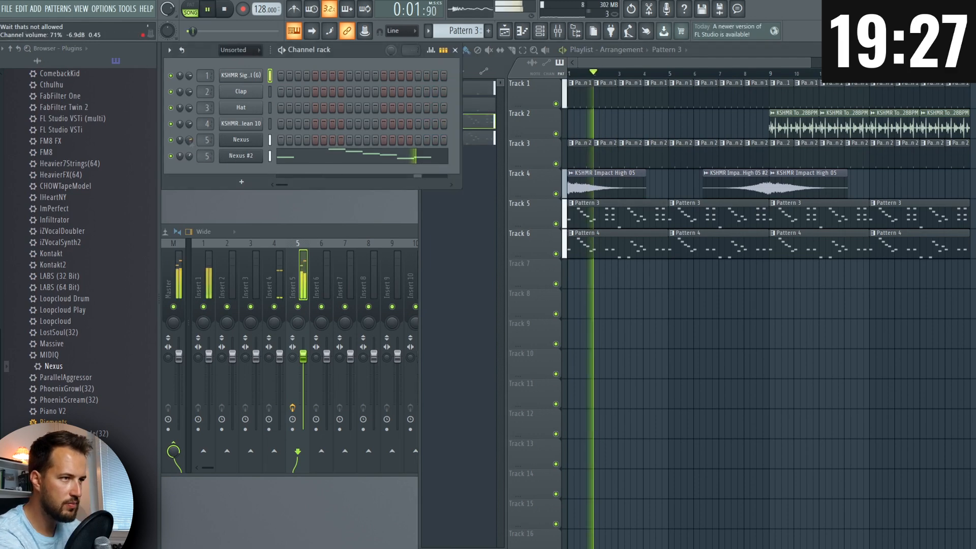
{"action": "left_click", "coordinate": [234, 156]}
{"action": "mouse_move", "coordinate": [280, 519]}
{"action": "left_mouse_down"}
{"action": "mouse_move", "coordinate": [295, 545]}
{"action": "mouse_move", "coordinate": [293, 520]}
{"action": "left_mouse_up"}
{"action": "left_click_drag", "start_coordinate": [210, 211], "coordinate": [213, 264]}
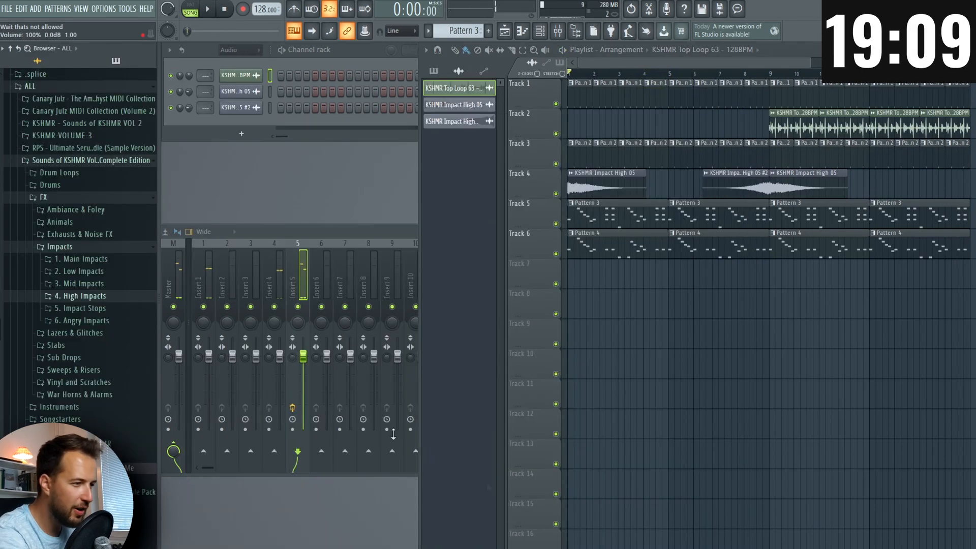
- Check the remaining time on the countdown web page and return to FL Studio
{"action": "key", "text": "alt+Tab"}
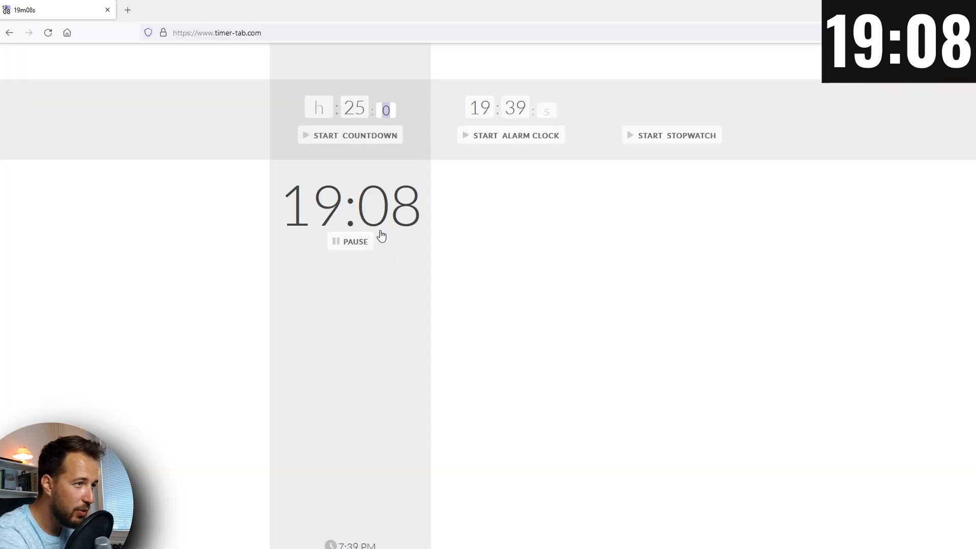
{"action": "key", "text": "alt+Tab"}
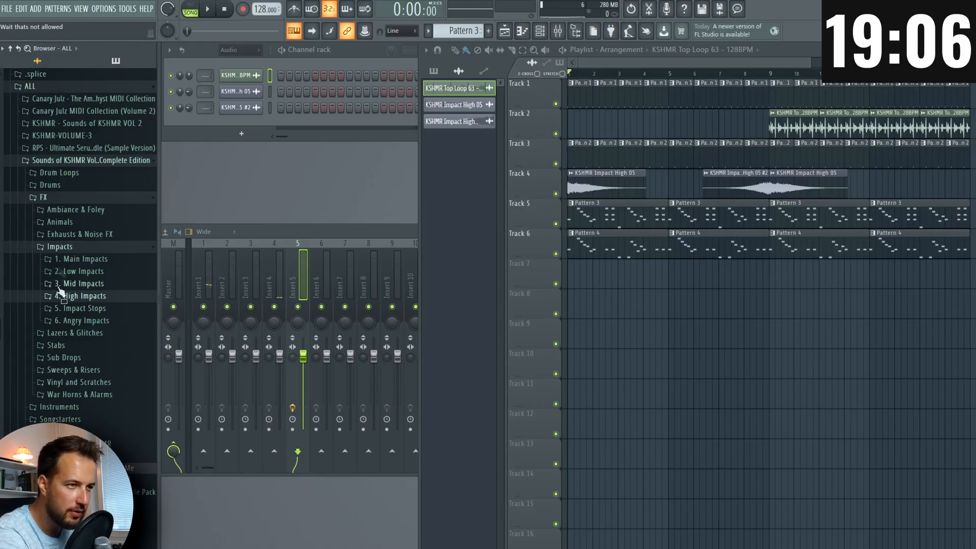
- Browse the Sounds of KSHMR pack to its Vocal Tools Breath samples and add KSHMR Breath 06 - Exhale as a channel
{"action": "left_click", "coordinate": [66, 249]}
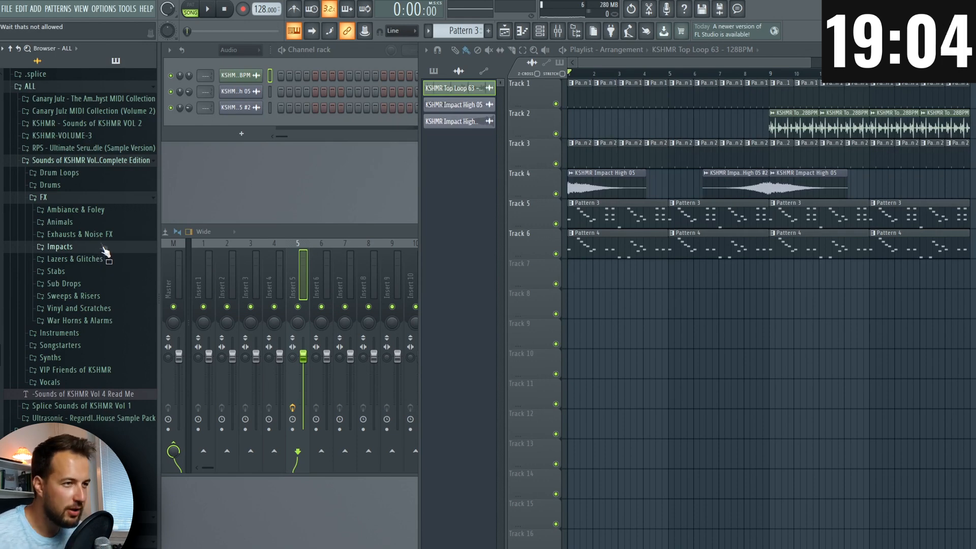
{"action": "left_click", "coordinate": [49, 185]}
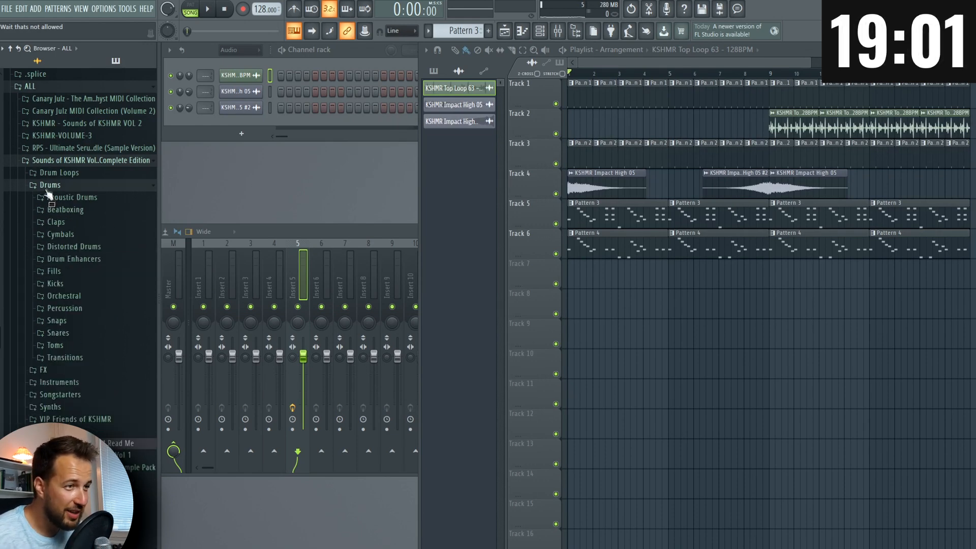
{"action": "left_click", "coordinate": [49, 185]}
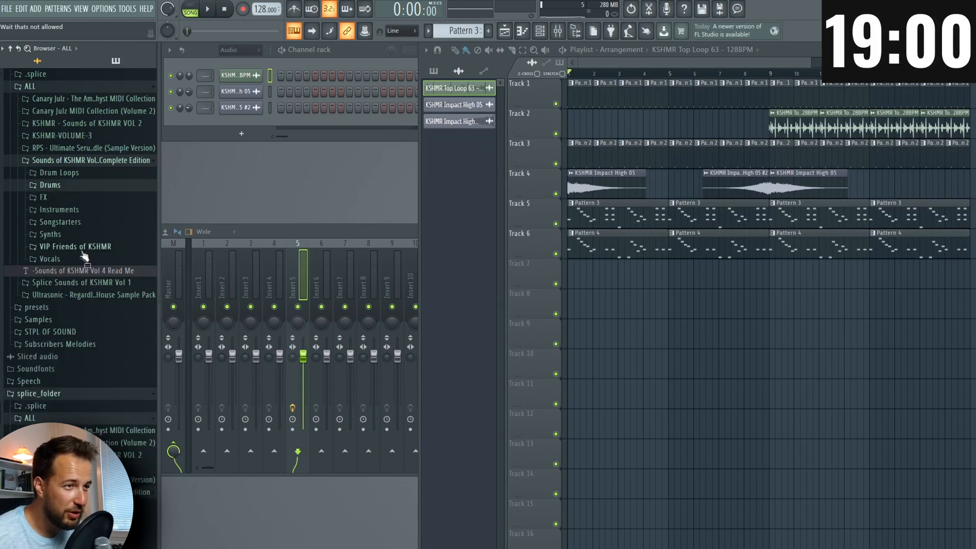
{"action": "key", "text": "Up"}
{"action": "key", "text": "Up"}
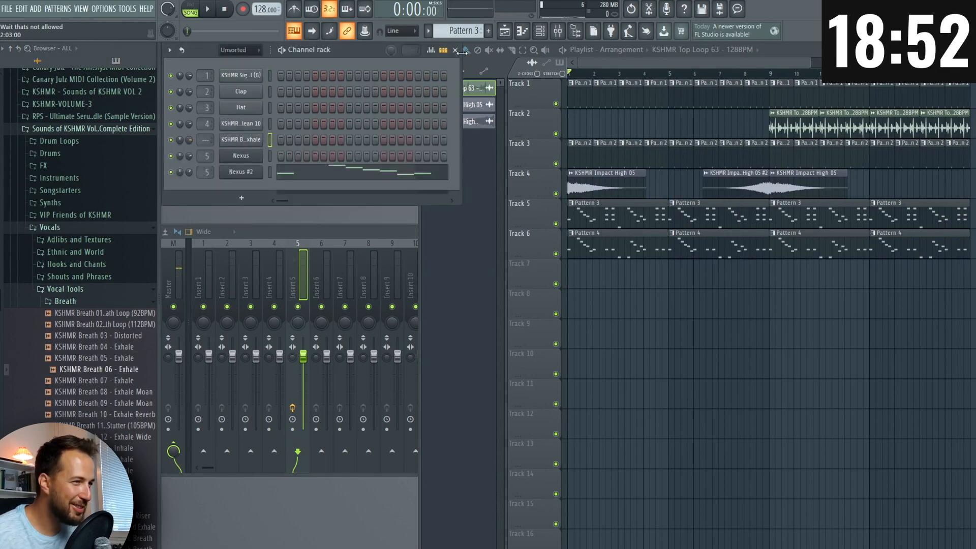
- Create an empty Pattern 5 and place its clip on Track 7 at bar 1
{"action": "left_click", "coordinate": [487, 34]}
{"action": "key", "text": "Return"}
{"action": "left_click", "coordinate": [577, 278]}
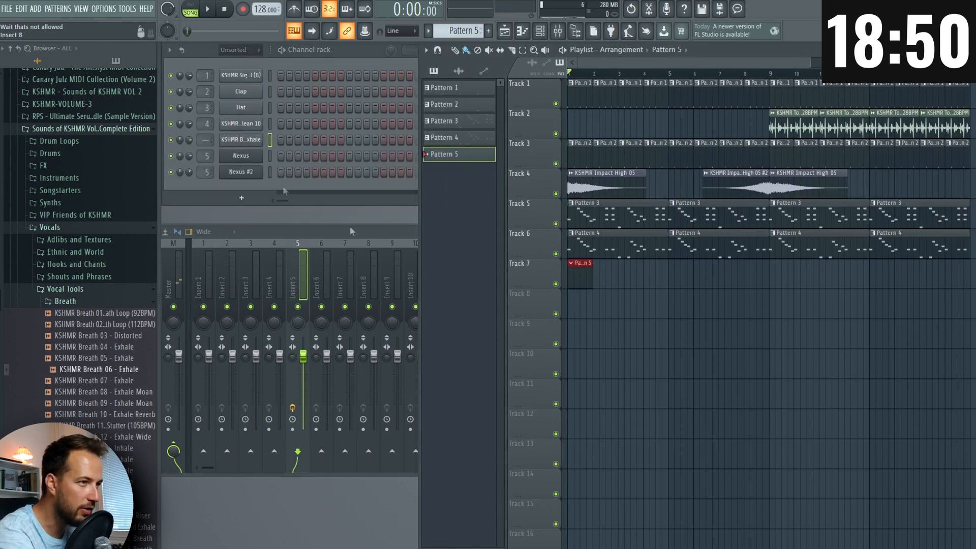
- Set the breath channel's volume envelope to minimum attack, hold, decay and release with full sustain, and route it to mixer track 5
{"action": "left_click", "coordinate": [240, 140]}
{"action": "left_click", "coordinate": [258, 174]}
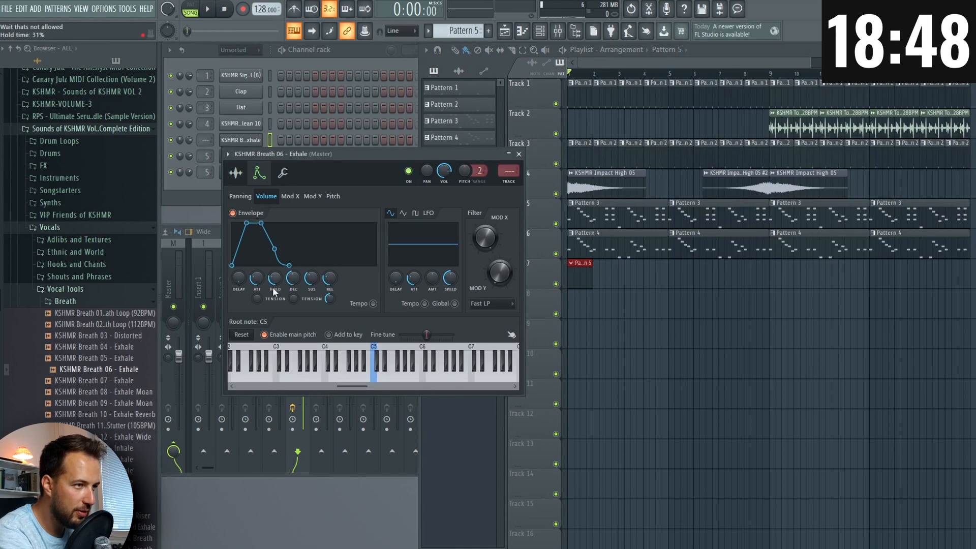
{"action": "left_click_drag", "start_coordinate": [259, 277], "coordinate": [297, 305]}
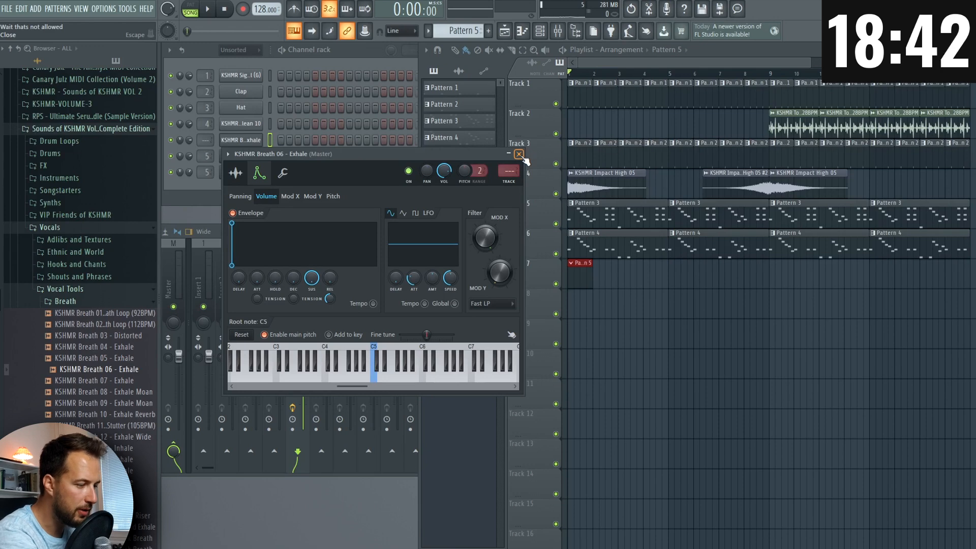
{"action": "left_click_drag", "start_coordinate": [510, 171], "coordinate": [510, 161]}
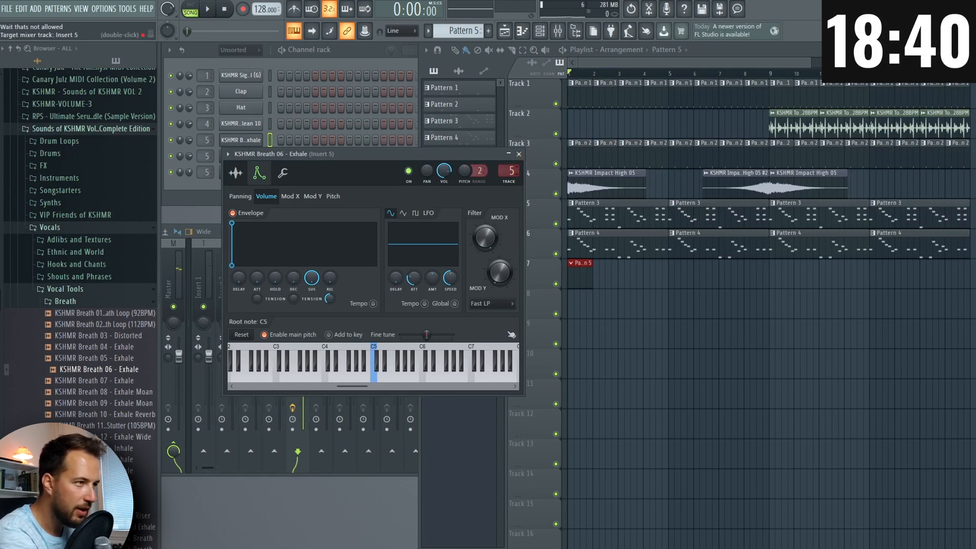
{"action": "left_click", "coordinate": [519, 154]}
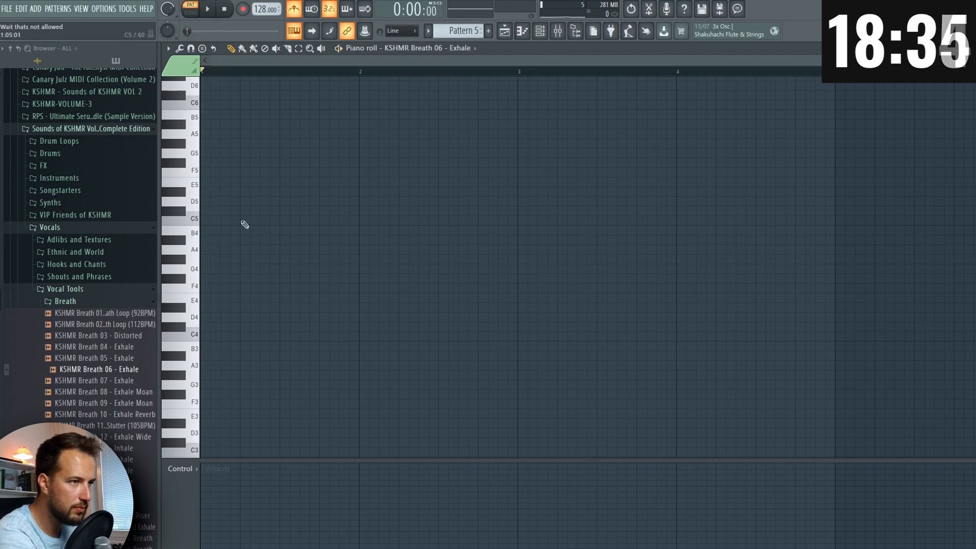
- Draw short C5 breath notes on steps 3, 4 and 7 of bar 1 and duplicate them to steps 11, 12 and 15
{"action": "left_click", "coordinate": [220, 221]}
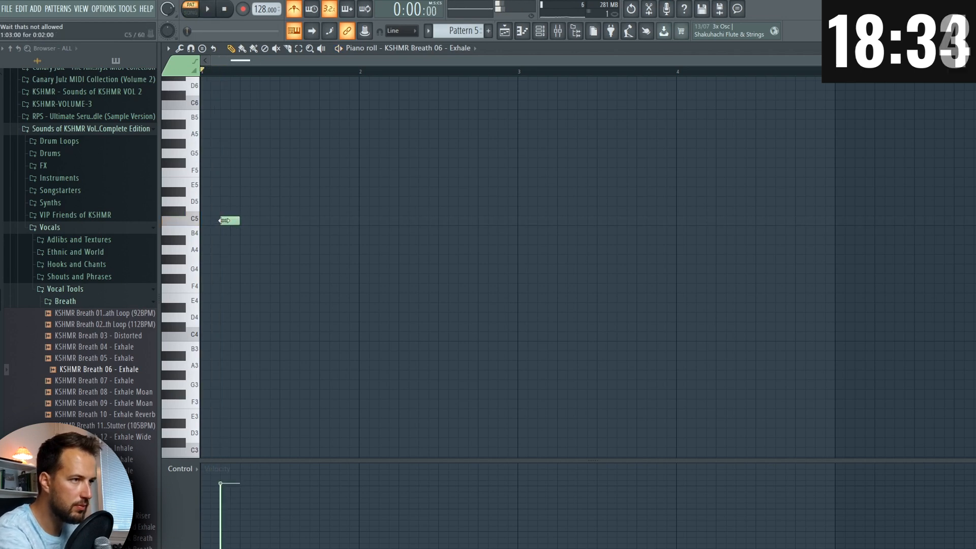
{"action": "left_click_drag", "start_coordinate": [239, 221], "coordinate": [225, 220]}
{"action": "left_click", "coordinate": [232, 220]}
{"action": "key", "text": "space"}
{"action": "left_click", "coordinate": [261, 220]}
{"action": "key", "text": "ctrl+a"}
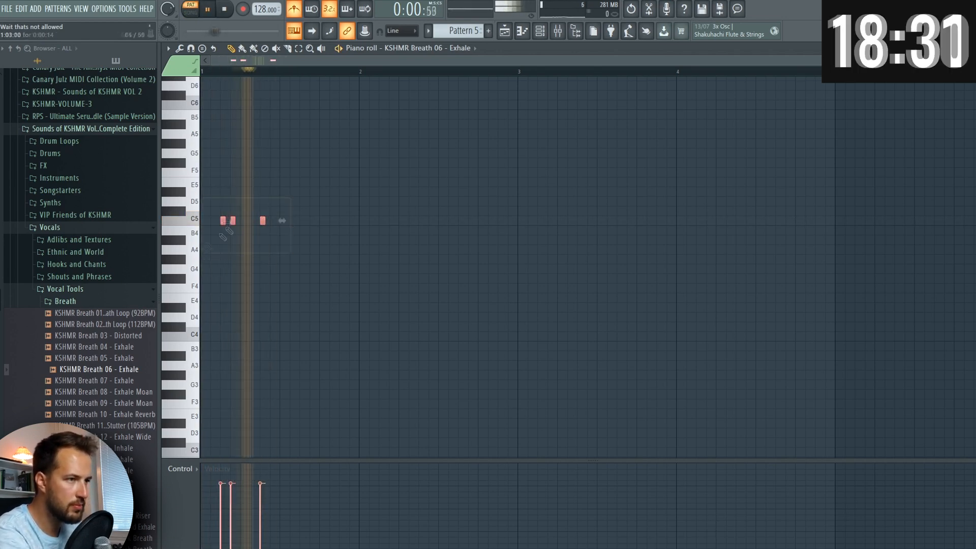
{"action": "key", "text": "ctrl+b"}
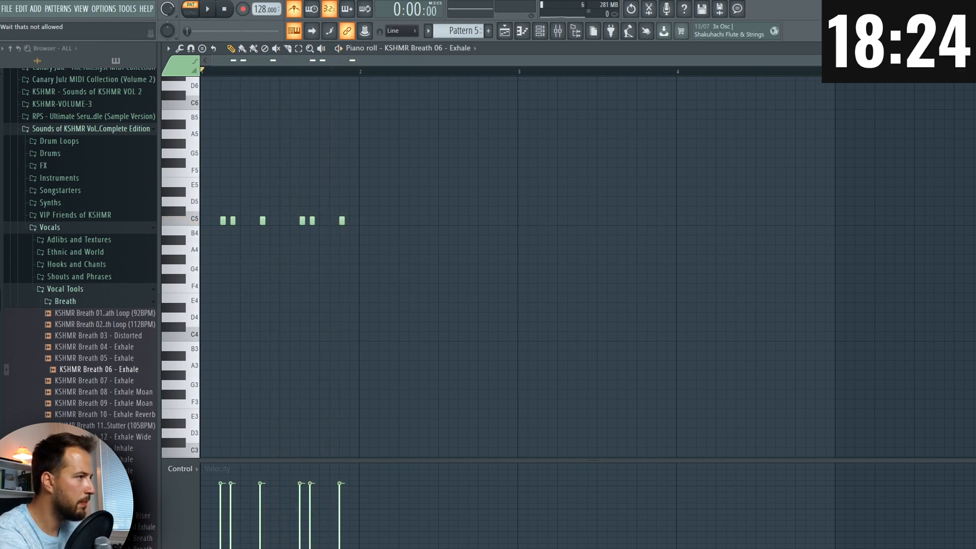
- Delete the breath note on step 4 and repeat the rhythm in bar 2 with an extra C5 note on step 10
{"action": "key", "text": "F7"}
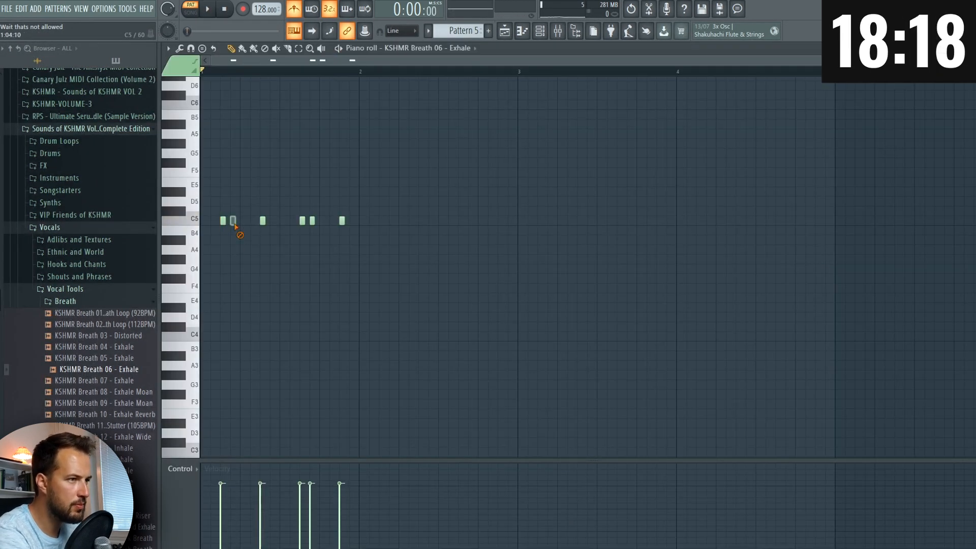
{"action": "key", "text": "space"}
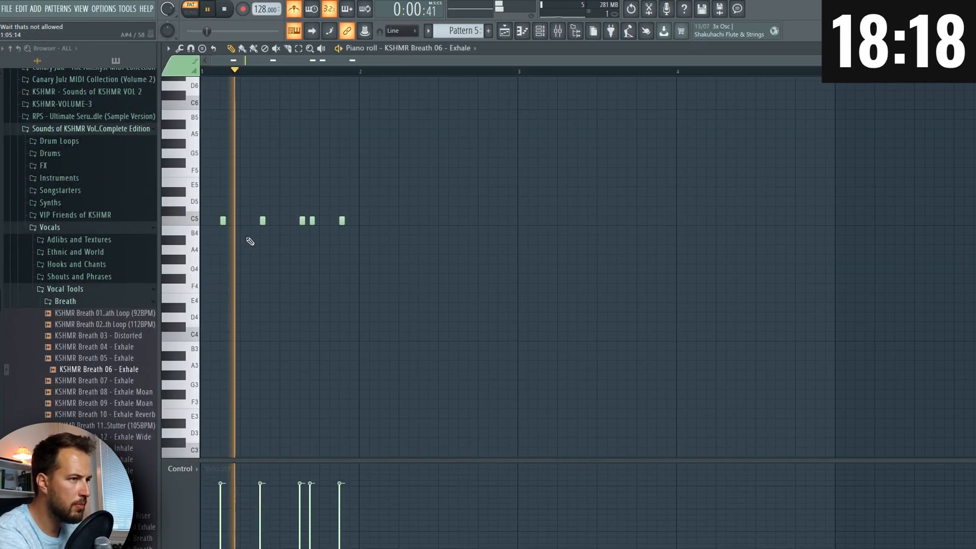
{"action": "key", "text": "ctrl+a"}
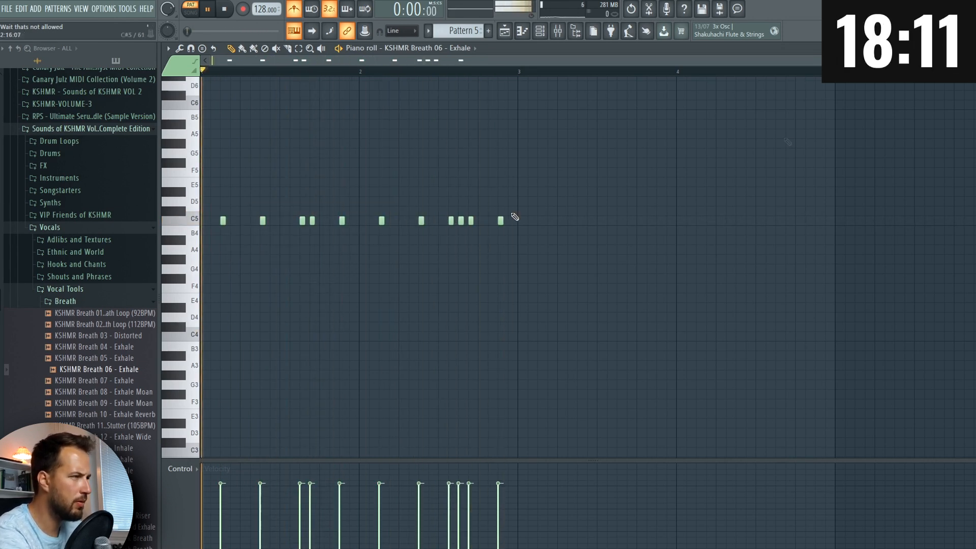
{"action": "left_click", "coordinate": [968, 48]}
{"action": "key", "text": "space"}
- Move the Pattern 5 clip on Track 7 to bar 5, duplicate it at bar 7 and play from bar 5
{"action": "left_click_drag", "start_coordinate": [581, 278], "coordinate": [686, 274]}
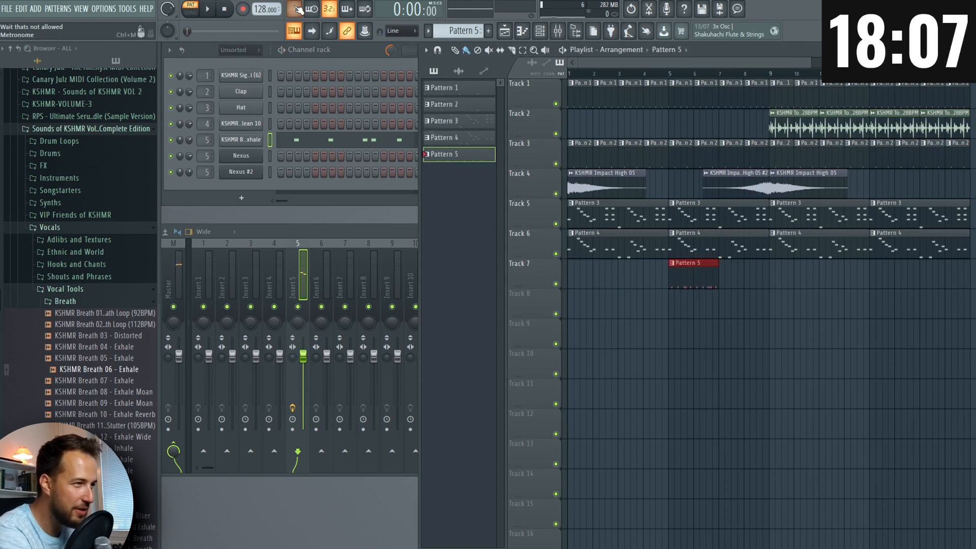
{"action": "key", "text": "ctrl+b"}
{"action": "left_click", "coordinate": [667, 74]}
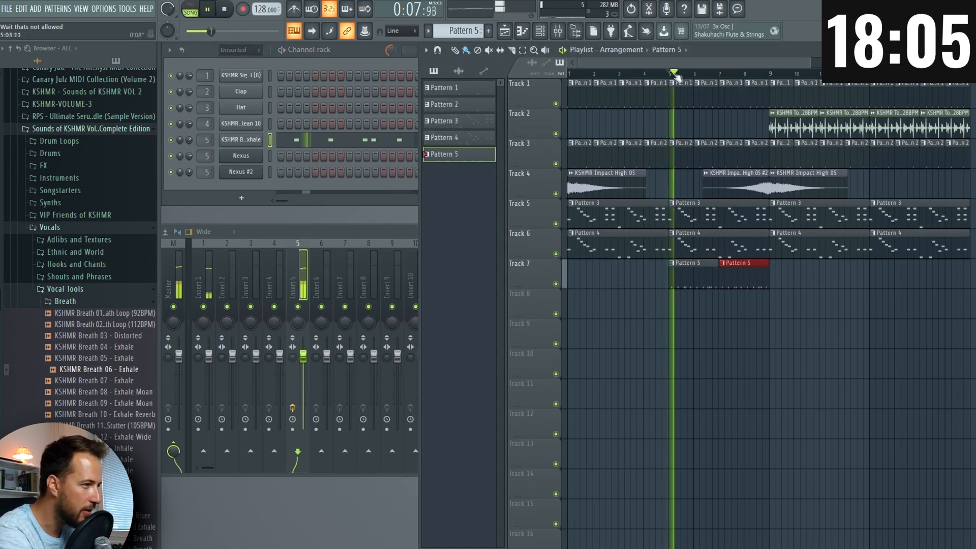
- Route the KSHMR Breath 06 channel to its own mixer track 6 and load Fruity Reeverb in effect slot 1
{"action": "left_click", "coordinate": [243, 142]}
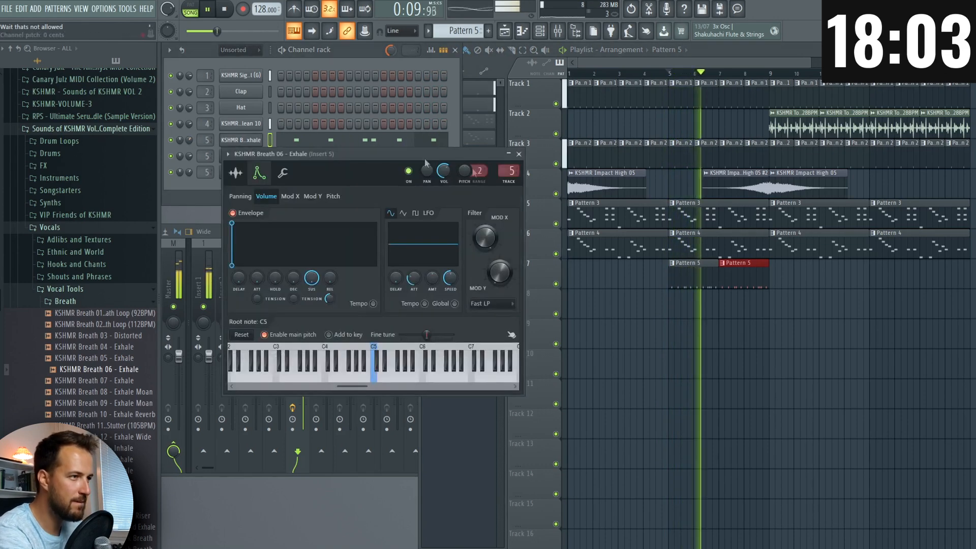
{"action": "key", "text": "ctrl+l"}
{"action": "left_click", "coordinate": [834, 261]}
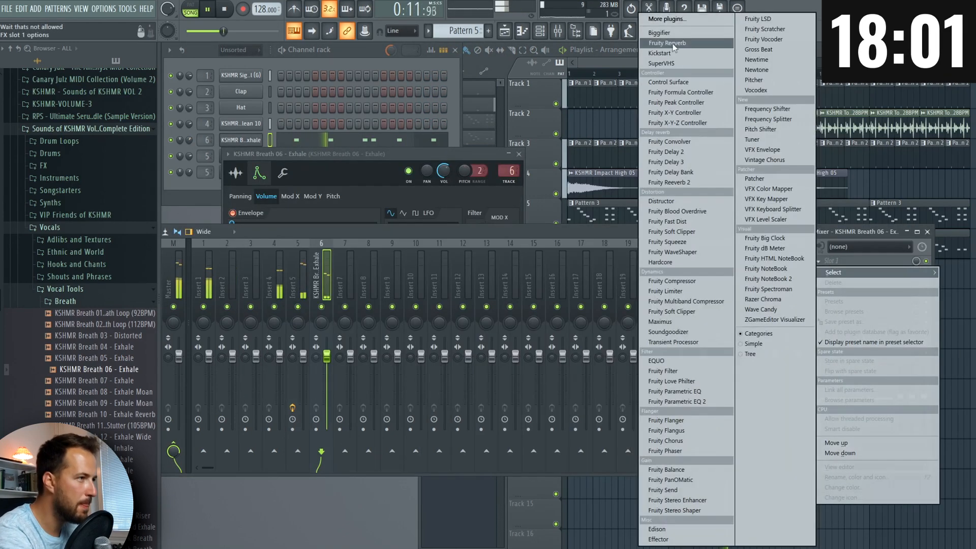
{"action": "left_click", "coordinate": [666, 50]}
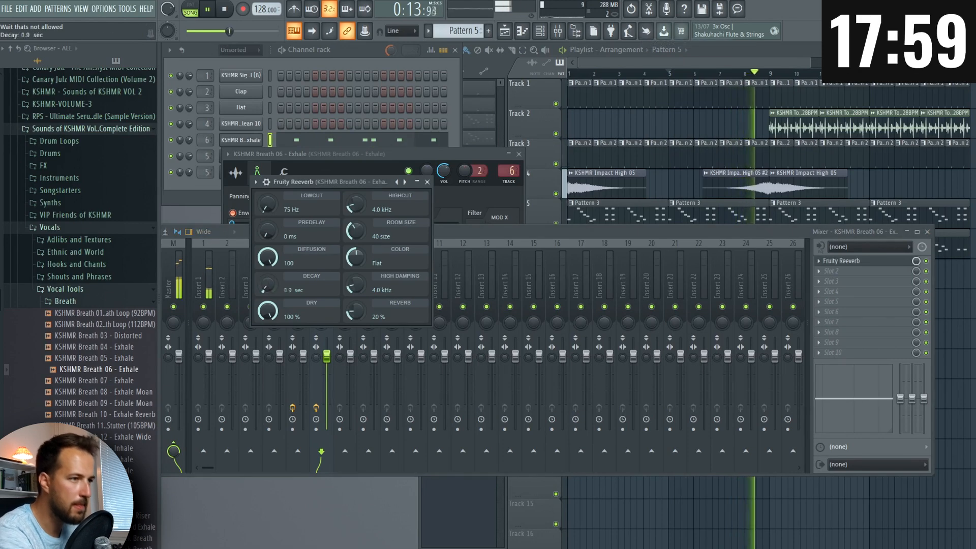
- Stop playback and load Fruity Stereo Shaper in effect slot 2 of the breath's mixer track
{"action": "key", "text": "space"}
{"action": "left_click", "coordinate": [833, 271]}
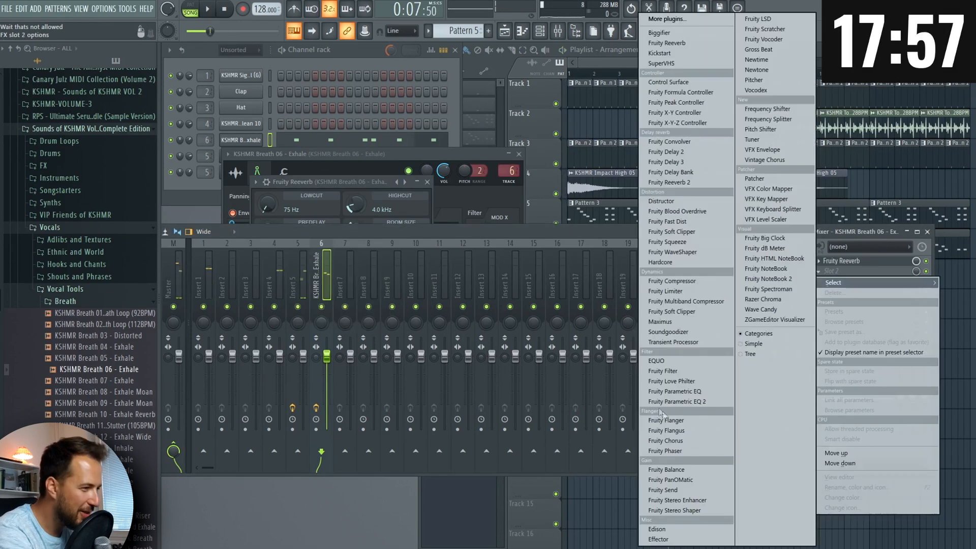
{"action": "left_click", "coordinate": [676, 511]}
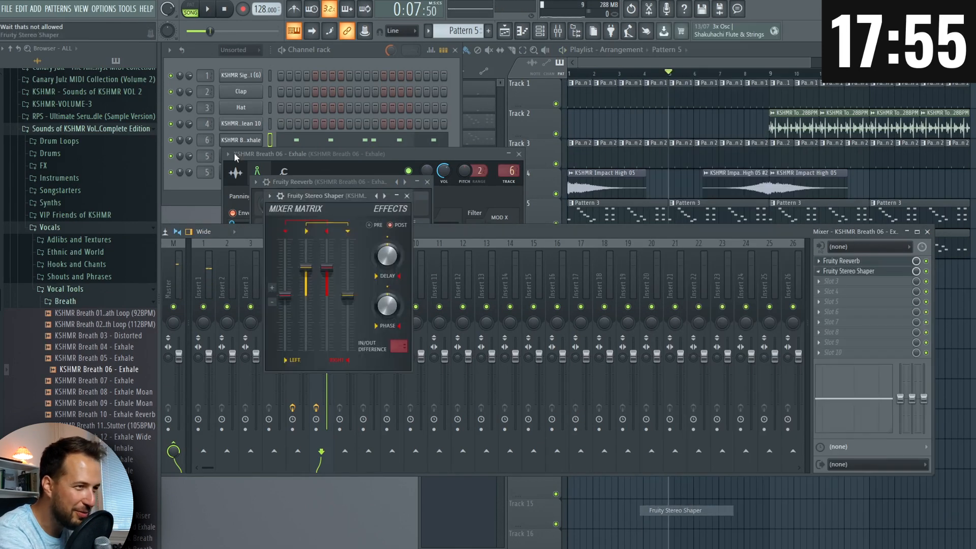
{"action": "left_click", "coordinate": [270, 196]}
- Set the breath channel's pitch range to 12 semitones and create a channel pitch automation clip over the selected bars 5 to 8
{"action": "left_click", "coordinate": [427, 329]}
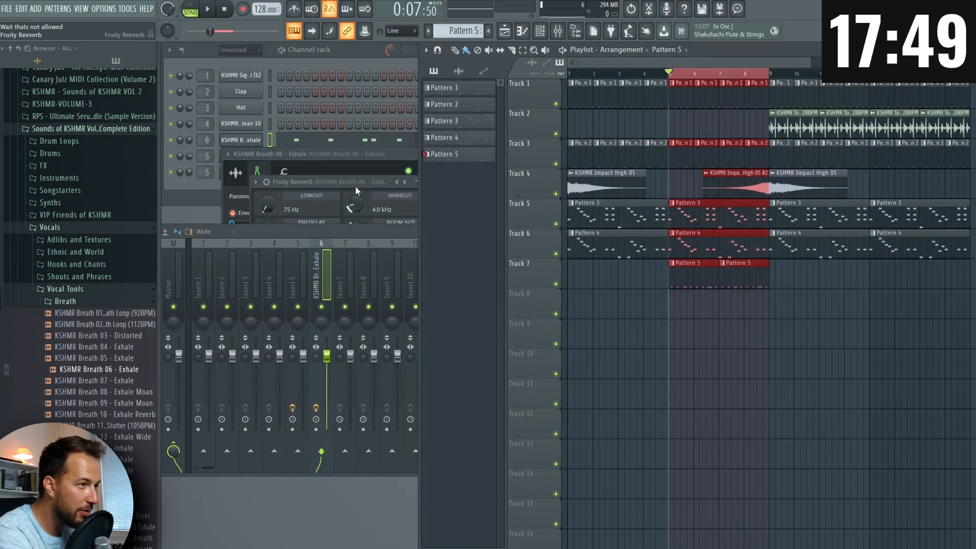
{"action": "left_click", "coordinate": [355, 154]}
{"action": "left_click_drag", "start_coordinate": [479, 171], "coordinate": [479, 158]}
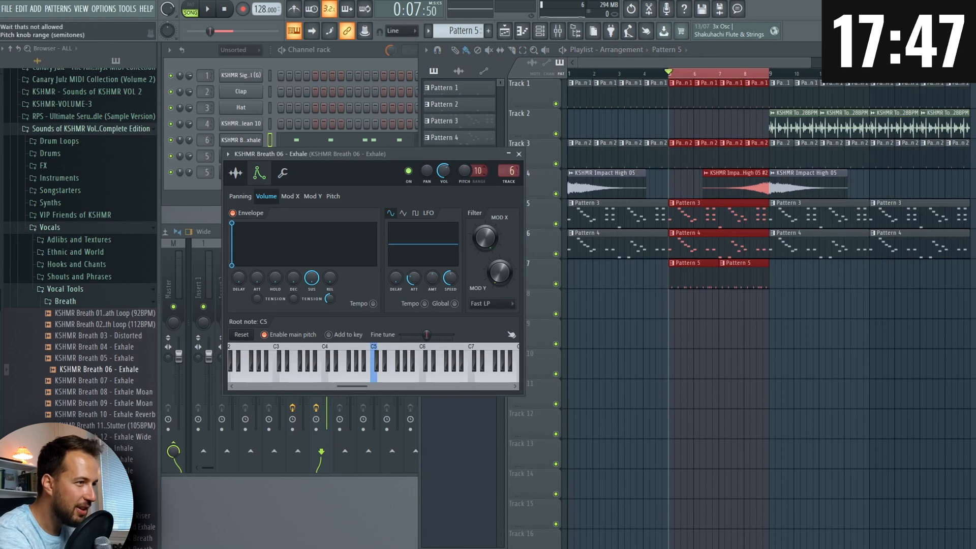
{"action": "right_click", "coordinate": [470, 168]}
{"action": "left_click", "coordinate": [504, 245]}
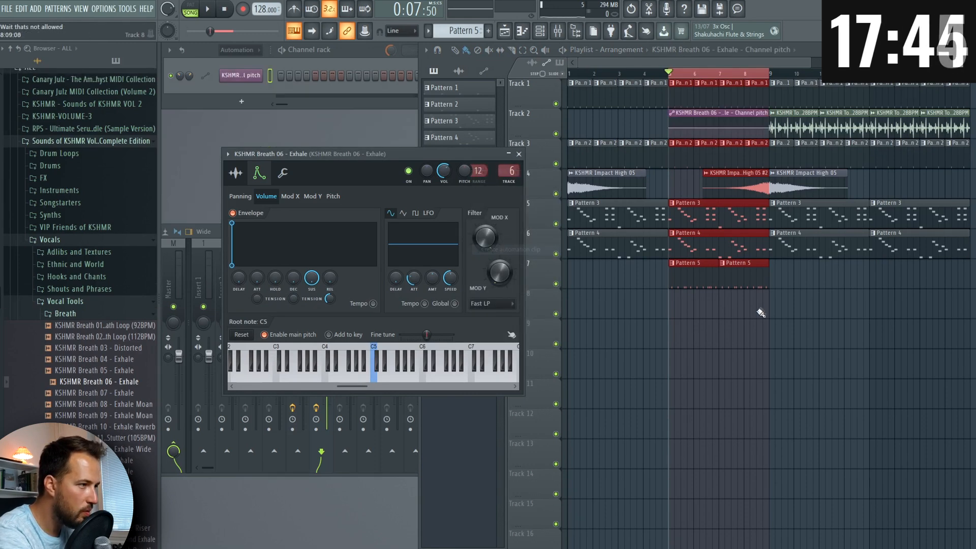
- Raise the pitch automation's end point to its maximum, play the rising ramp, and move the clip to Track 8
{"action": "left_click_drag", "start_coordinate": [768, 128], "coordinate": [769, 95]}
{"action": "key", "text": "space"}
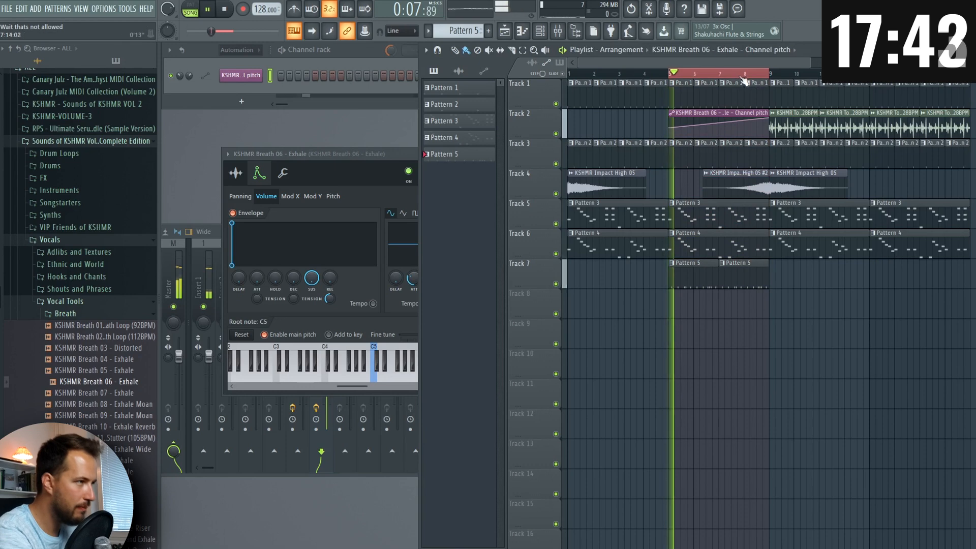
{"action": "right_click", "coordinate": [744, 74]}
{"action": "left_click_drag", "start_coordinate": [732, 113], "coordinate": [732, 293]}
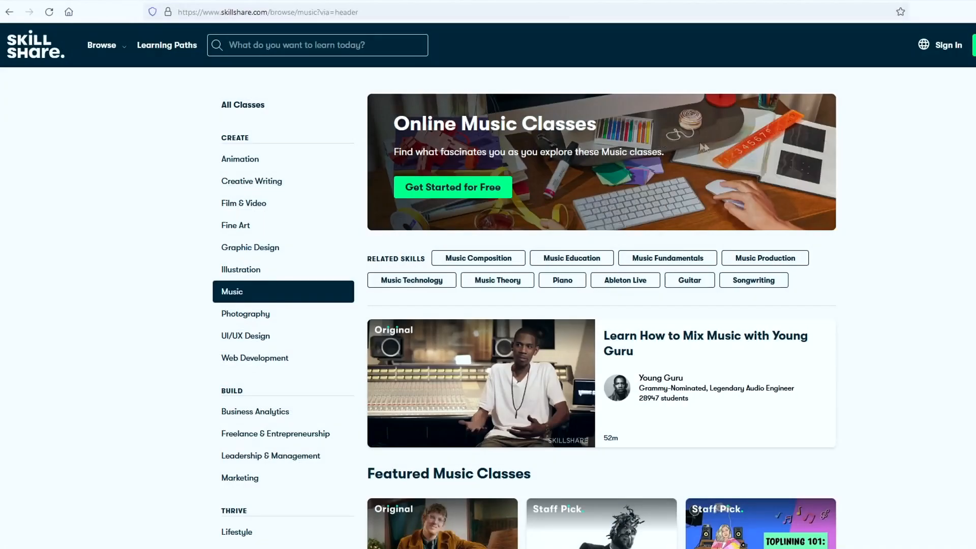
{"action": "scroll", "coordinate": [688, 139], "scroll_direction": "down", "scroll_amount": 3}
{"action": "scroll", "coordinate": [864, 191], "scroll_direction": "down", "scroll_amount": 5}
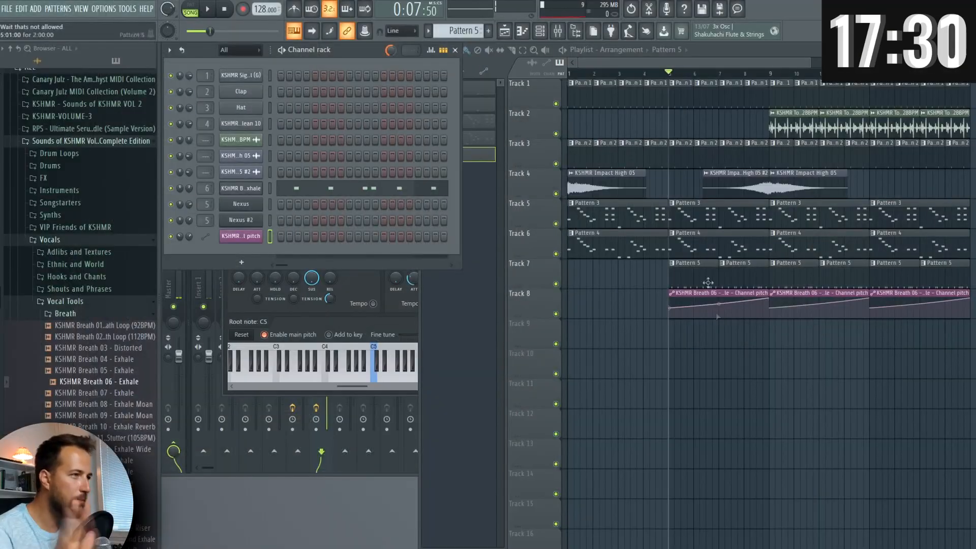
- Add a new playlist arrangement named 2 SONG
{"action": "left_click", "coordinate": [635, 50]}
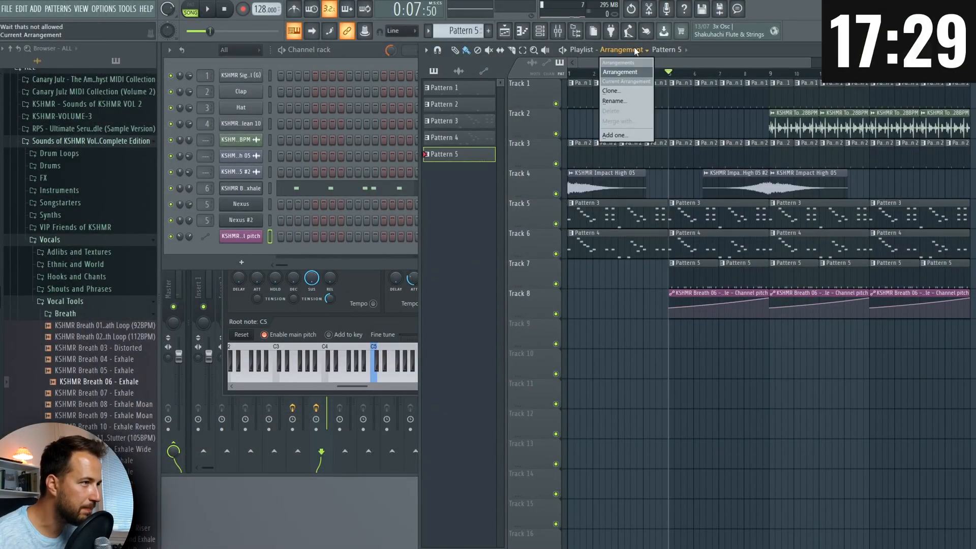
{"action": "left_click", "coordinate": [628, 136]}
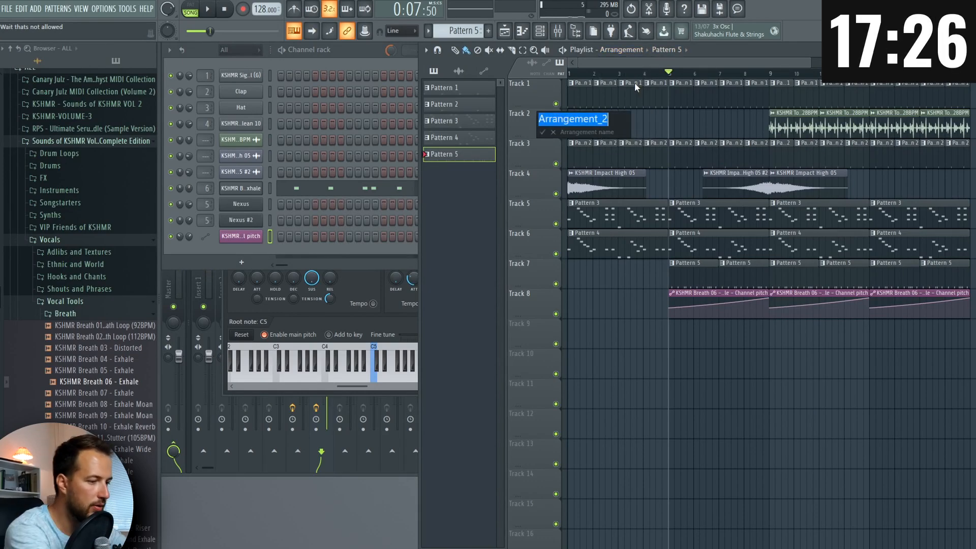
{"action": "type", "text": "2 SONG"}
{"action": "key", "text": "Return"}
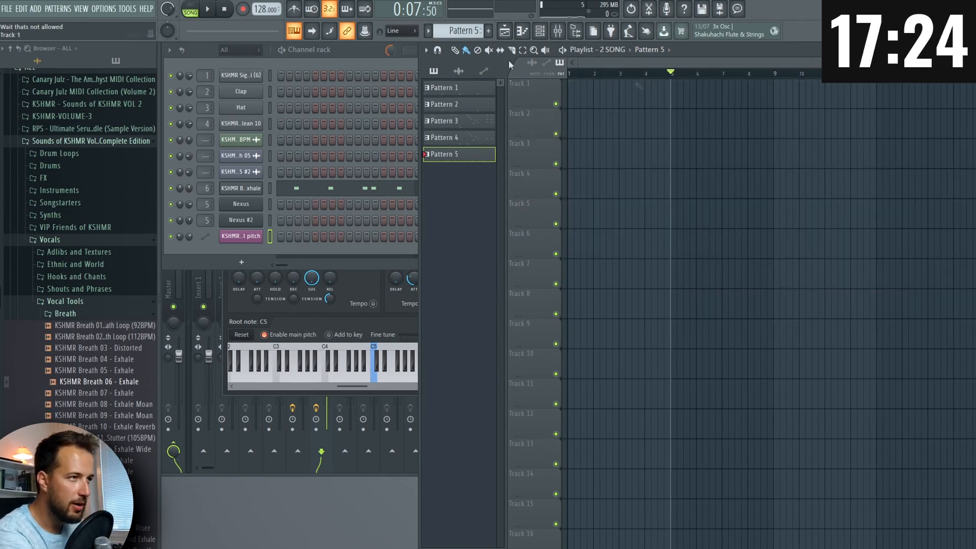
- Create Pattern 6 with the kick on every 4 steps and place it across bars 1 to 8 of Track 1
{"action": "left_click", "coordinate": [488, 32]}
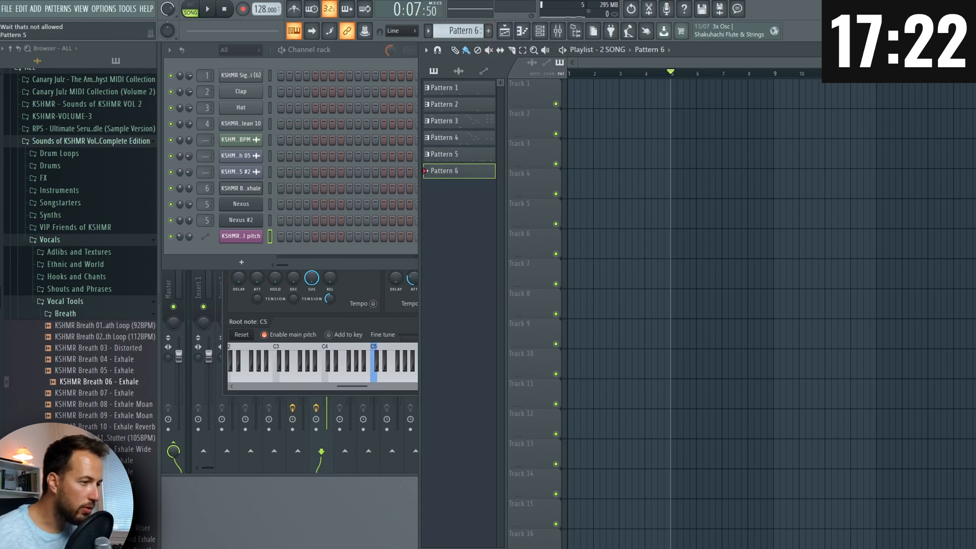
{"action": "key", "text": "alt+Tab"}
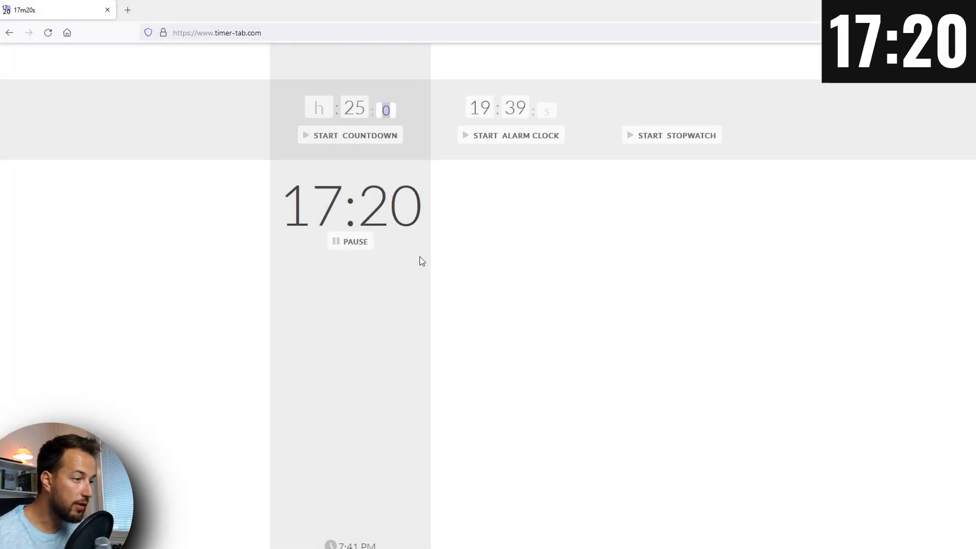
{"action": "key", "text": "alt+Tab"}
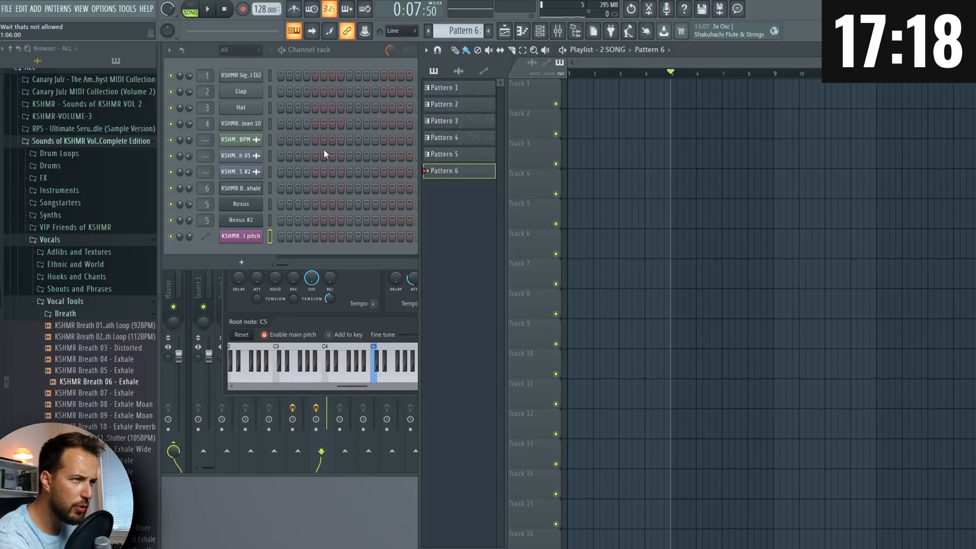
{"action": "right_click", "coordinate": [254, 75]}
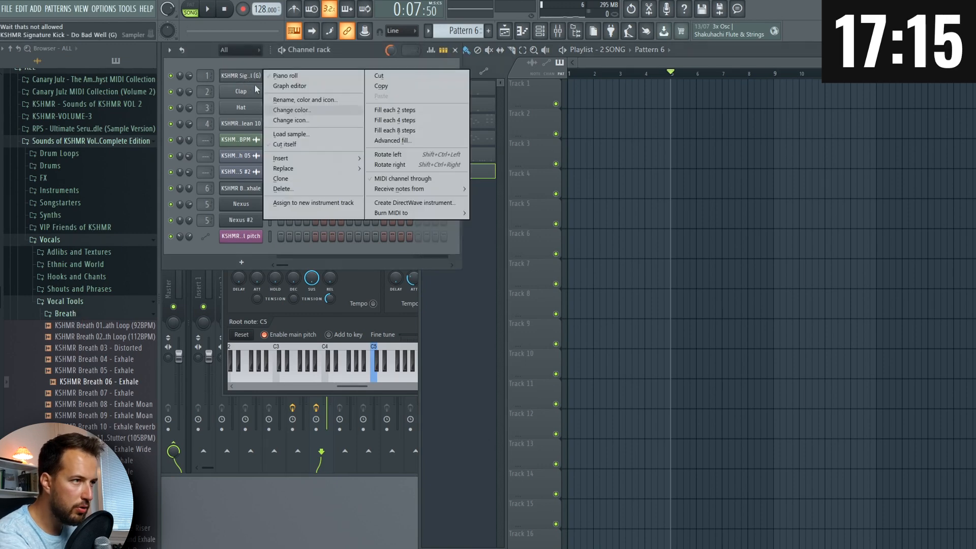
{"action": "left_click", "coordinate": [401, 121]}
{"action": "left_click", "coordinate": [598, 104]}
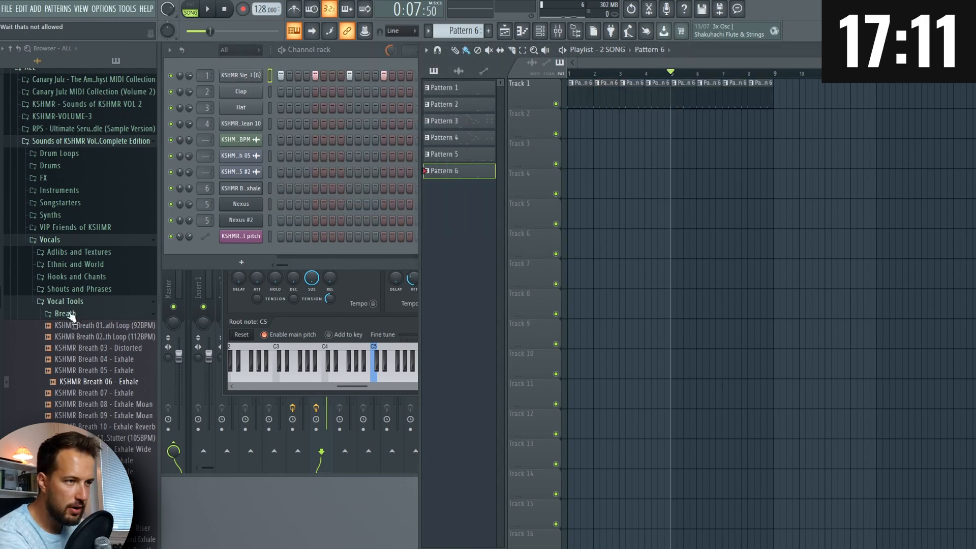
- Collapse the Vocals folders and open the Top Loops folder within the KSHMR Drum Loops
{"action": "left_click", "coordinate": [68, 303]}
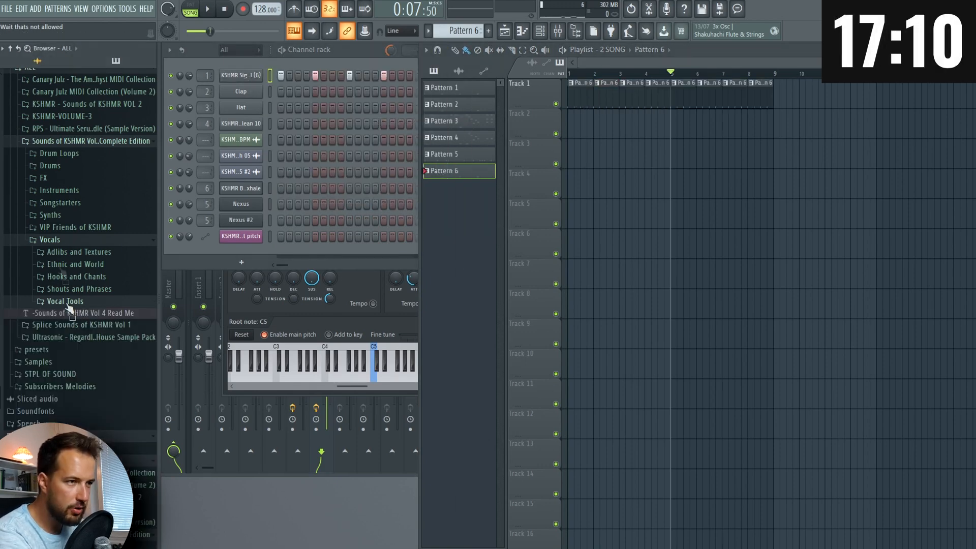
{"action": "left_click", "coordinate": [60, 239]}
{"action": "left_click", "coordinate": [69, 155]}
{"action": "left_click", "coordinate": [105, 190]}
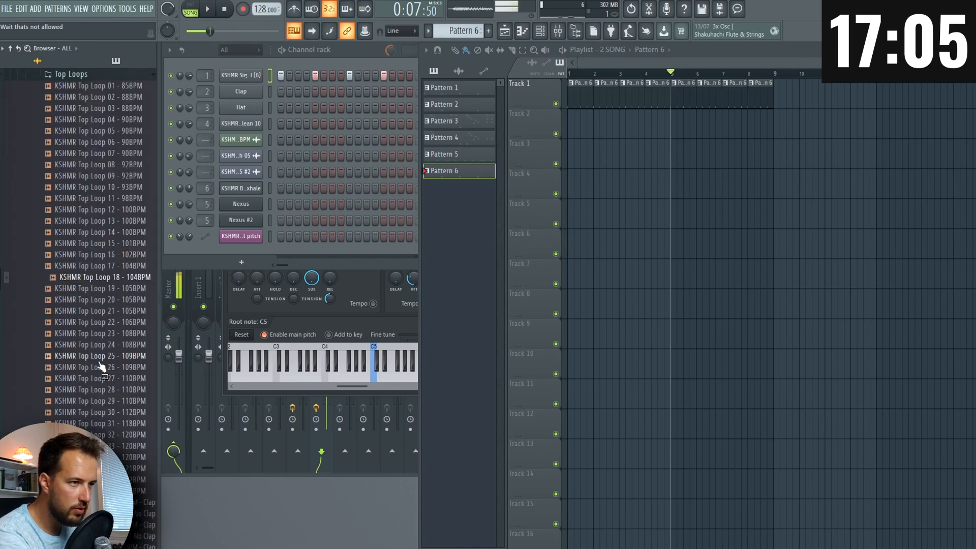
- Audition the faster top loops and place KSHMR Top Loop 59 - 128BPM across bars 1 to 8 of Track 2
{"action": "scroll", "coordinate": [127, 401], "scroll_direction": "down", "scroll_amount": 6}
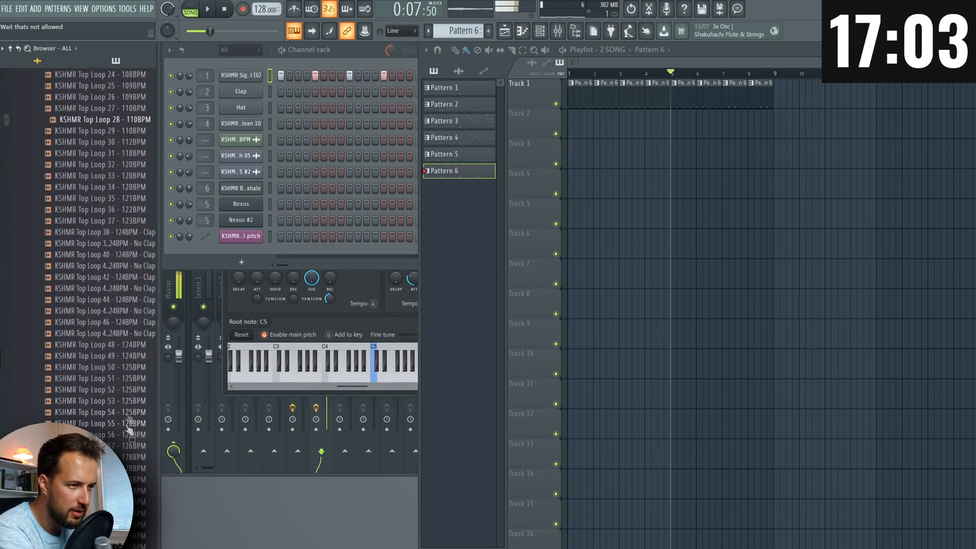
{"action": "left_click", "coordinate": [138, 390]}
{"action": "left_click", "coordinate": [142, 401]}
{"action": "left_click_drag", "start_coordinate": [135, 405], "coordinate": [572, 125]}
{"action": "mouse_move", "coordinate": [631, 132]}
{"action": "left_mouse_down"}
{"action": "mouse_move", "coordinate": [664, 181]}
{"action": "mouse_move", "coordinate": [752, 162]}
{"action": "left_mouse_up"}
- Switch from the drum loops to the FX samples and audition a tape hiss sample in the Vinyl Fuzz folder
{"action": "scroll", "coordinate": [81, 196], "scroll_direction": "up", "scroll_amount": 11}
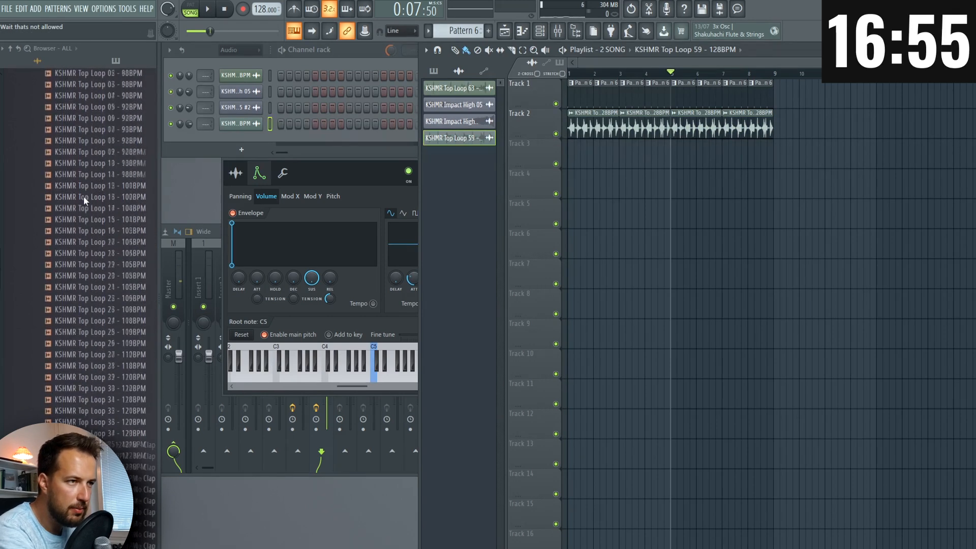
{"action": "left_click", "coordinate": [82, 207]}
{"action": "left_click", "coordinate": [80, 136]}
{"action": "left_click", "coordinate": [85, 99]}
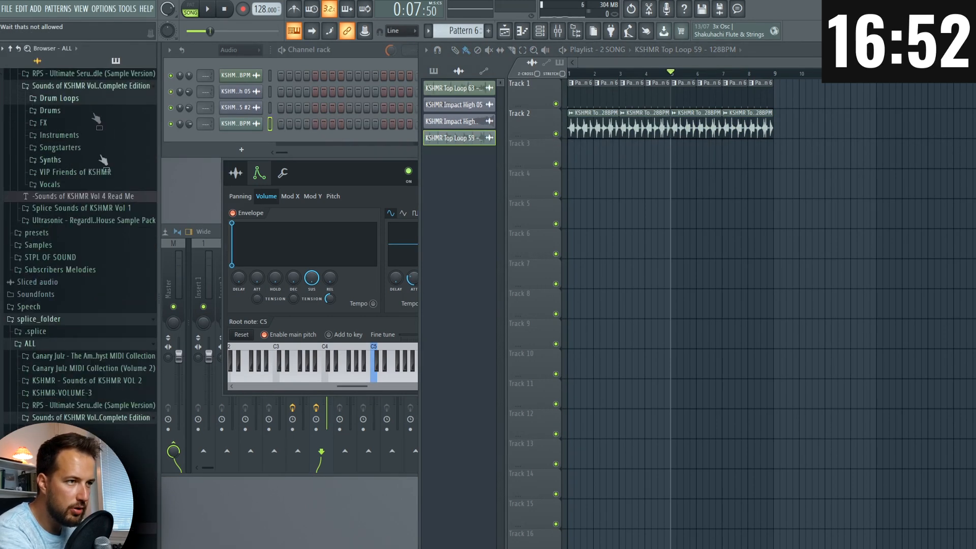
{"action": "scroll", "coordinate": [80, 191], "scroll_direction": "up", "scroll_amount": 4}
{"action": "left_click", "coordinate": [87, 257]}
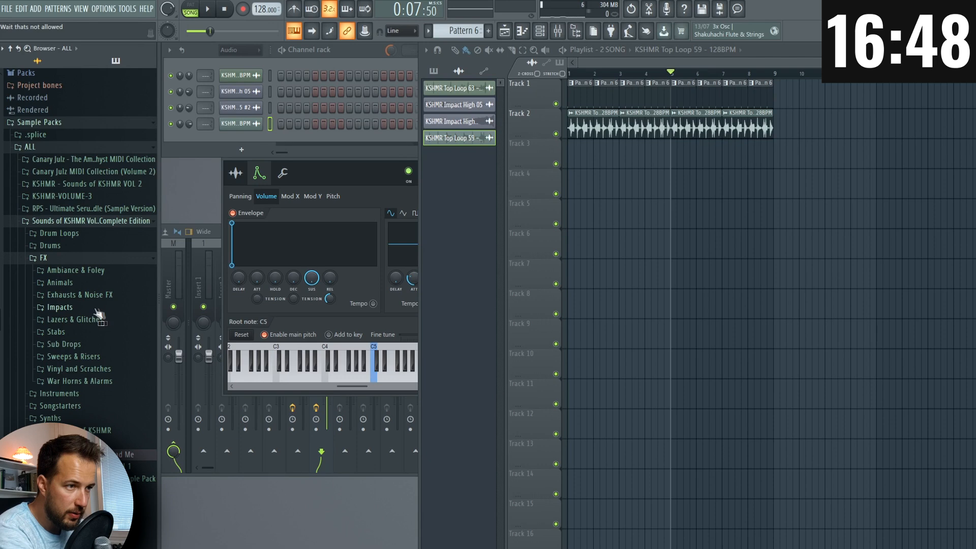
{"action": "left_click", "coordinate": [104, 368]}
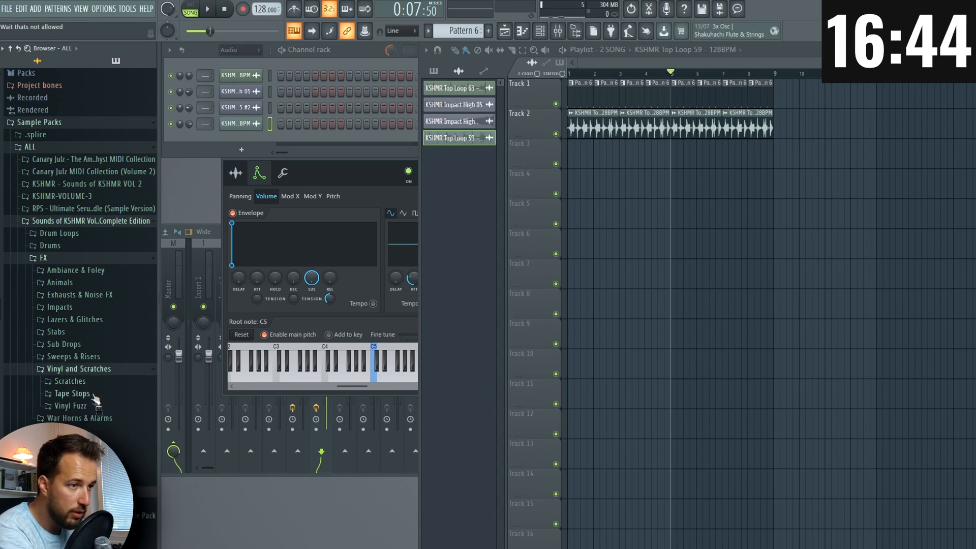
{"action": "left_click", "coordinate": [92, 405]}
{"action": "left_click", "coordinate": [96, 416]}
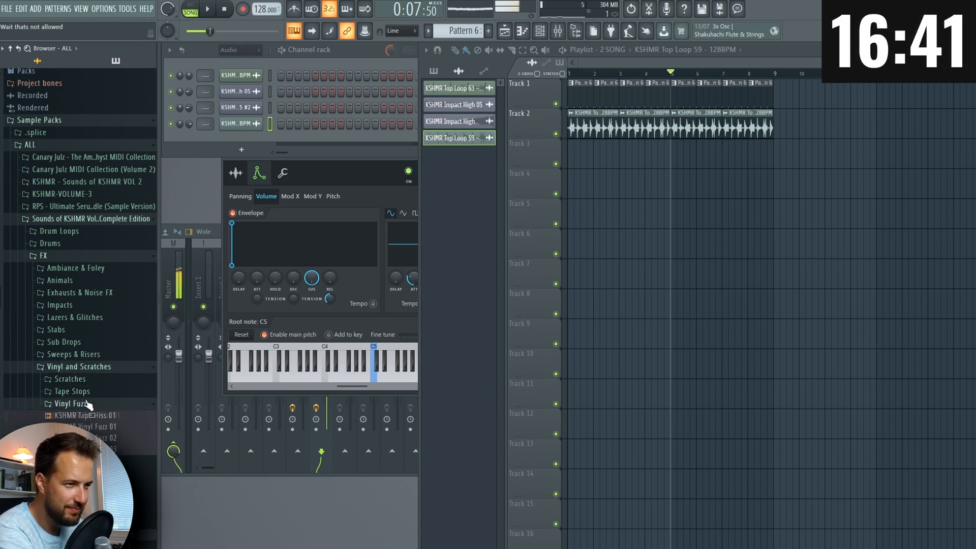
- Audition the vinyl scratch loops in the Scratches folder and collapse the Vinyl and Scratches folder
{"action": "left_click", "coordinate": [87, 404]}
{"action": "left_click", "coordinate": [71, 380]}
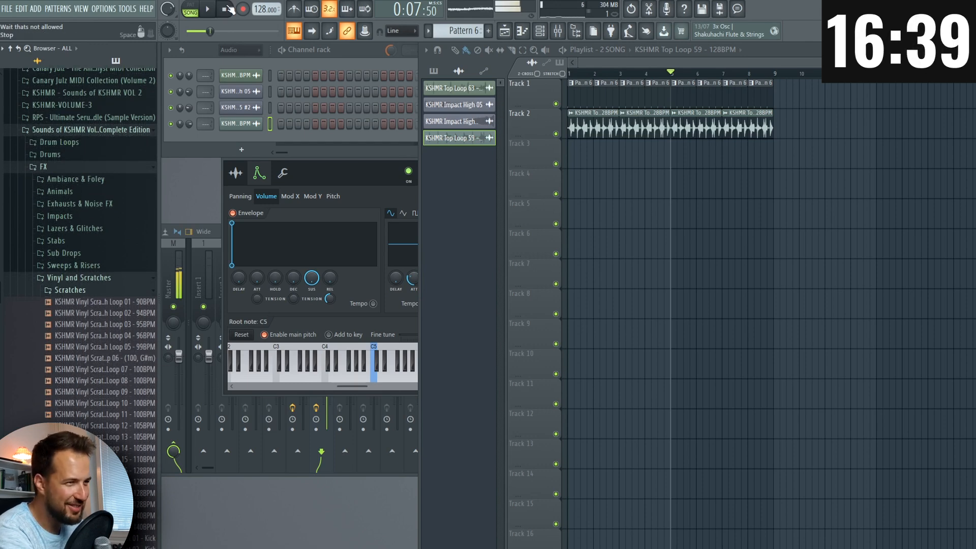
{"action": "scroll", "coordinate": [110, 335], "scroll_direction": "down", "scroll_amount": 8}
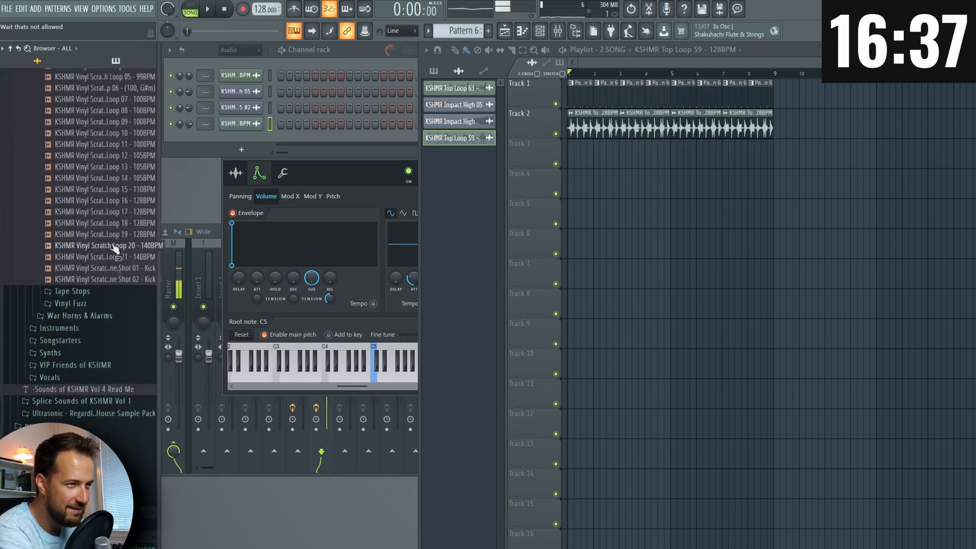
{"action": "scroll", "coordinate": [121, 209], "scroll_direction": "up", "scroll_amount": 6}
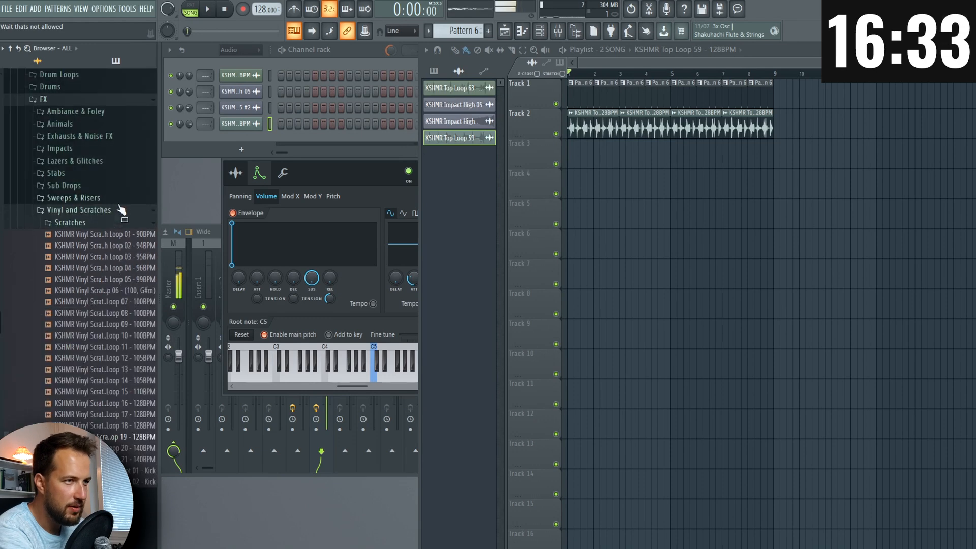
{"action": "left_click", "coordinate": [84, 207]}
{"action": "scroll", "coordinate": [81, 189], "scroll_direction": "up", "scroll_amount": 4}
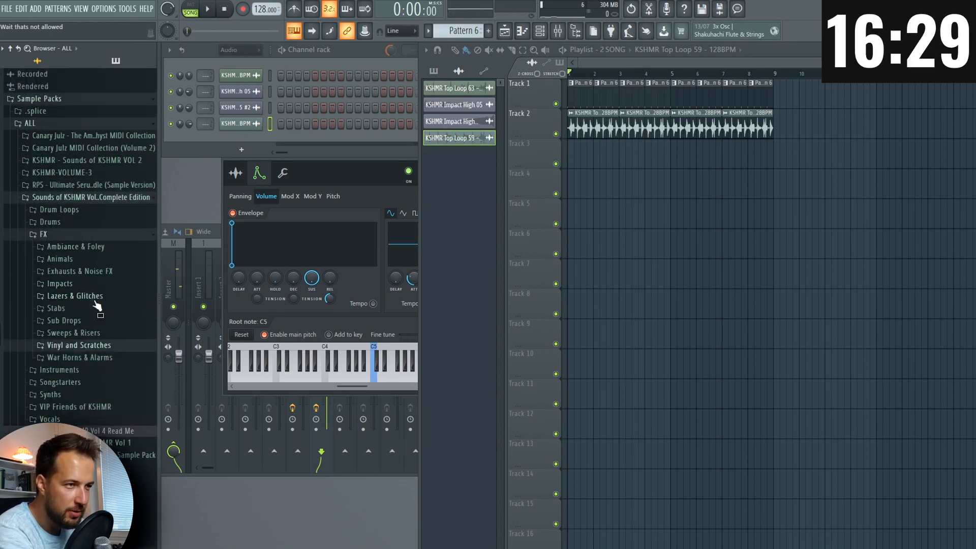
- Place KSHMR Stab - Brass 09 (G) at bar 1 of Track 3 and route it to mixer track 5
{"action": "left_click", "coordinate": [58, 309]}
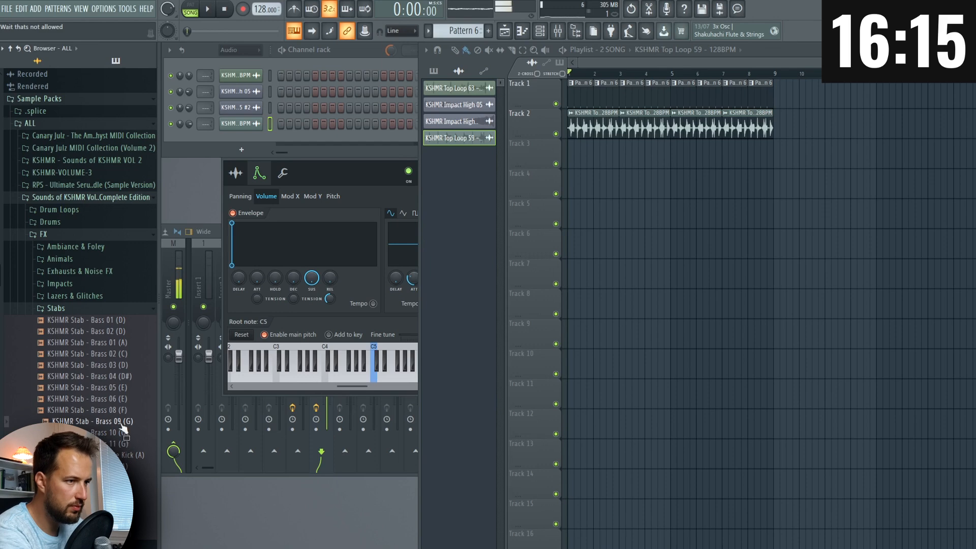
{"action": "left_click_drag", "start_coordinate": [601, 200], "coordinate": [572, 153]}
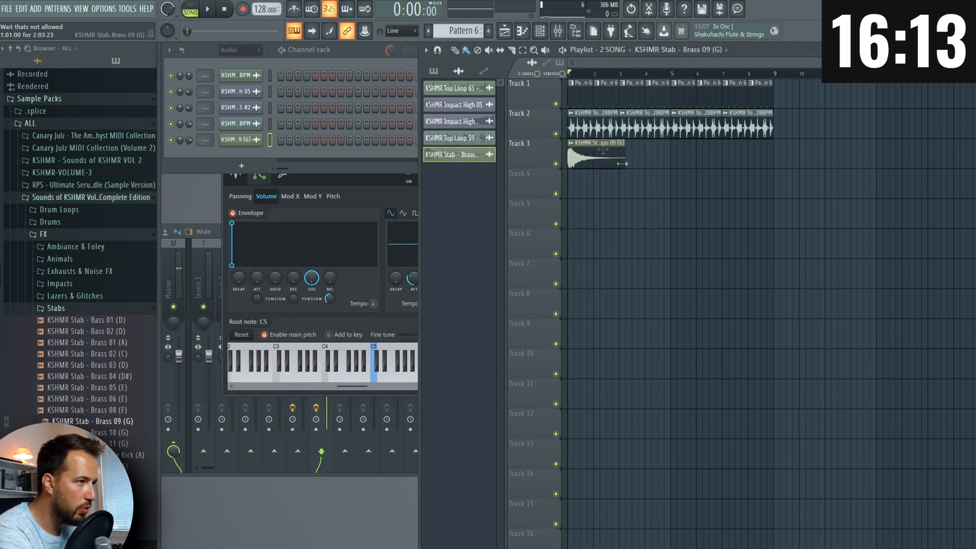
{"action": "double_click", "coordinate": [589, 143]}
{"action": "left_click_drag", "start_coordinate": [557, 208], "coordinate": [572, 154]}
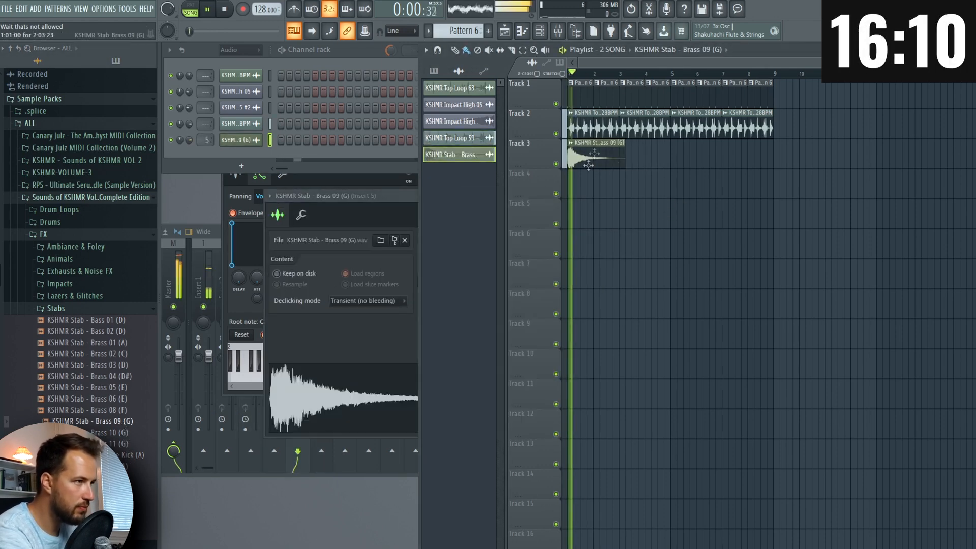
- Lower the Brass 09 stab's channel volume to 39% while playing the arrangement and close its settings
{"action": "key", "text": "space"}
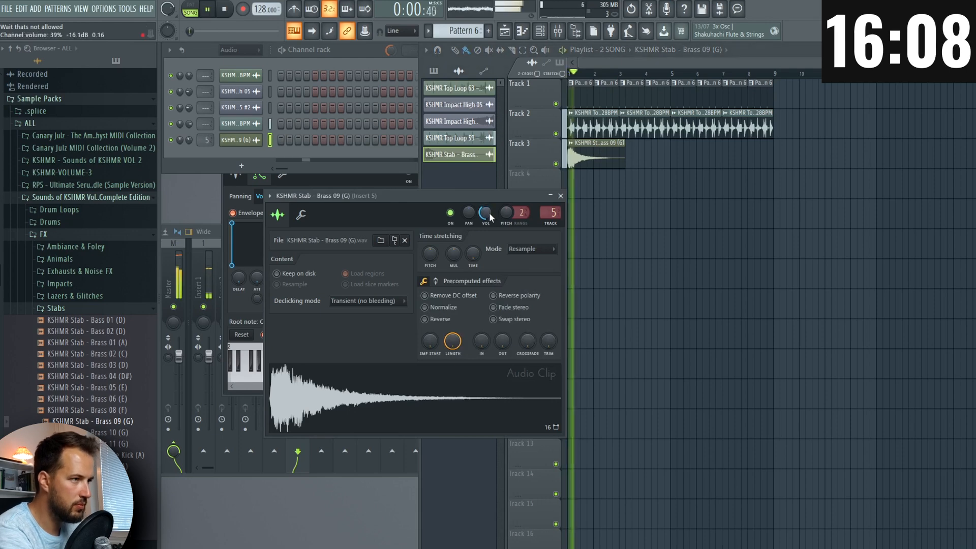
{"action": "key", "text": "space"}
{"action": "left_click", "coordinate": [561, 196]}
{"action": "key", "text": "space"}
- Lower the channel volume of the KSHMR Top Loop 59 clip slightly while checking it in playback
{"action": "double_click", "coordinate": [603, 122]}
{"action": "key", "text": "space"}
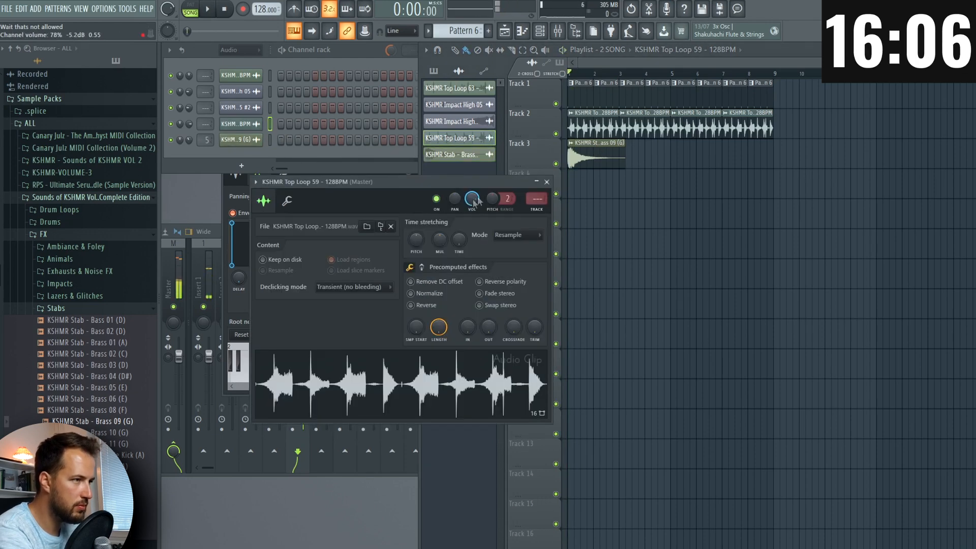
{"action": "key", "text": "space"}
{"action": "left_click_drag", "start_coordinate": [471, 198], "coordinate": [471, 200]}
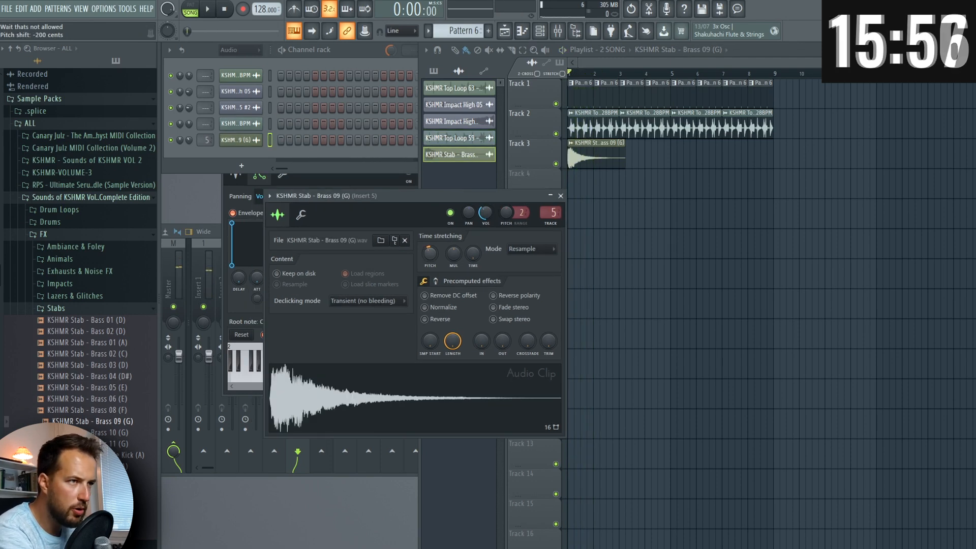
- Pitch the Brass 09 stab clip down 200 cents and set its time-stretching mode to Auto
{"action": "left_click_drag", "start_coordinate": [431, 253], "coordinate": [431, 257]}
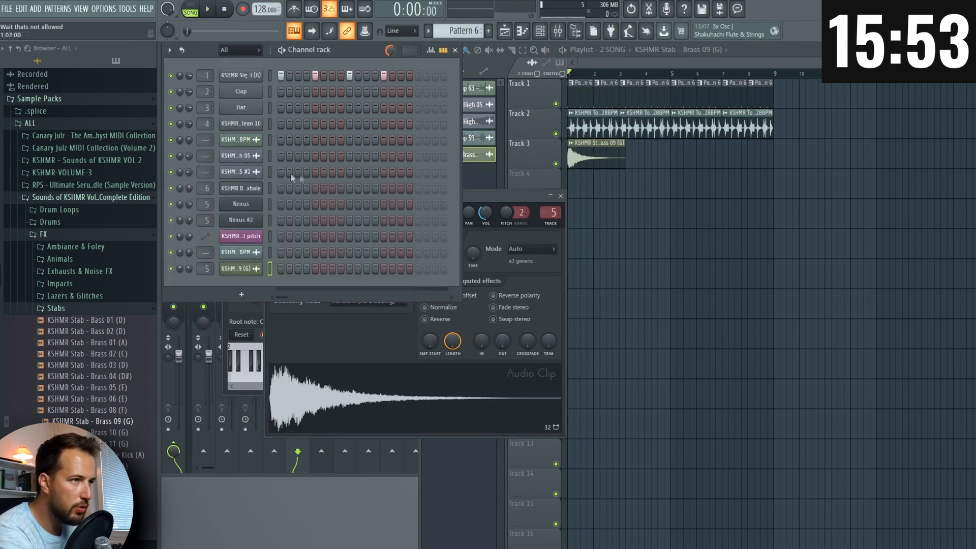
- Create the new Pattern 7 and clone the Nexus #2 channel
{"action": "left_click", "coordinate": [487, 32]}
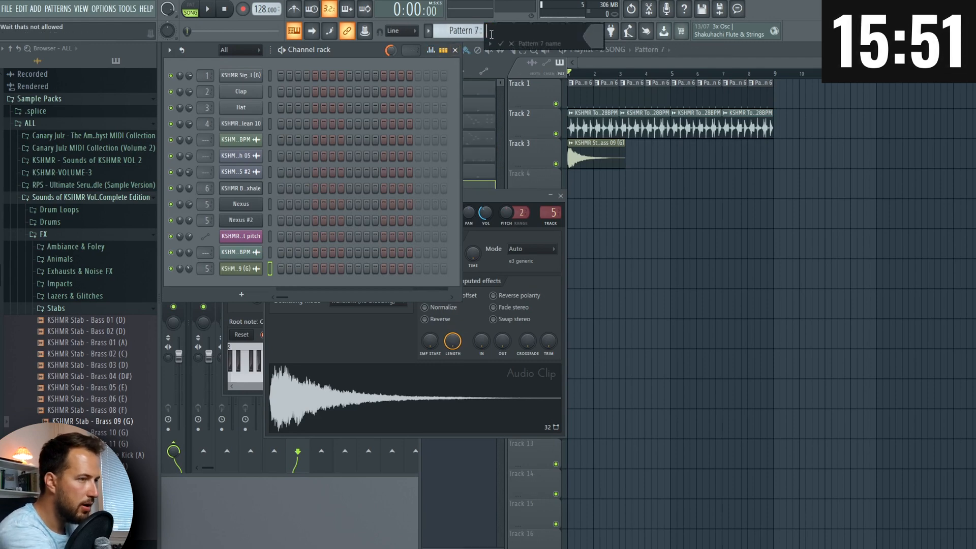
{"action": "right_click", "coordinate": [255, 220]}
{"action": "left_click", "coordinate": [296, 313]}
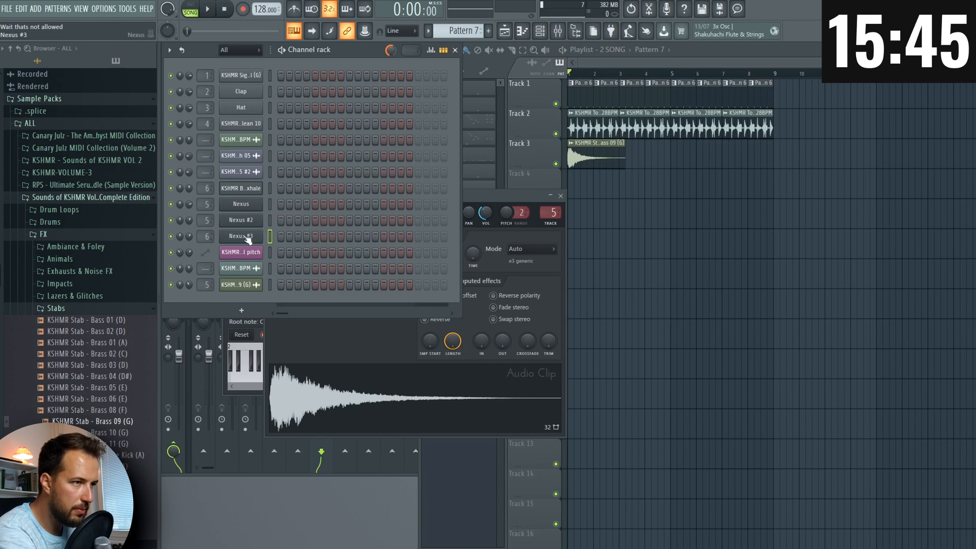
- Load the Digital Future bass preset from the EDM 5 folder in Nexus #3 and close the plugin
{"action": "left_click", "coordinate": [246, 237]}
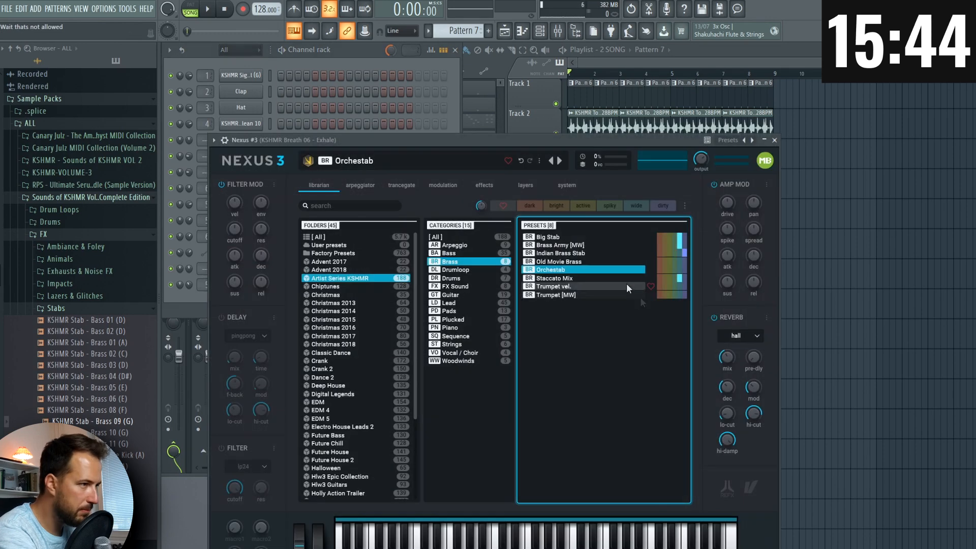
{"action": "left_click", "coordinate": [450, 252]}
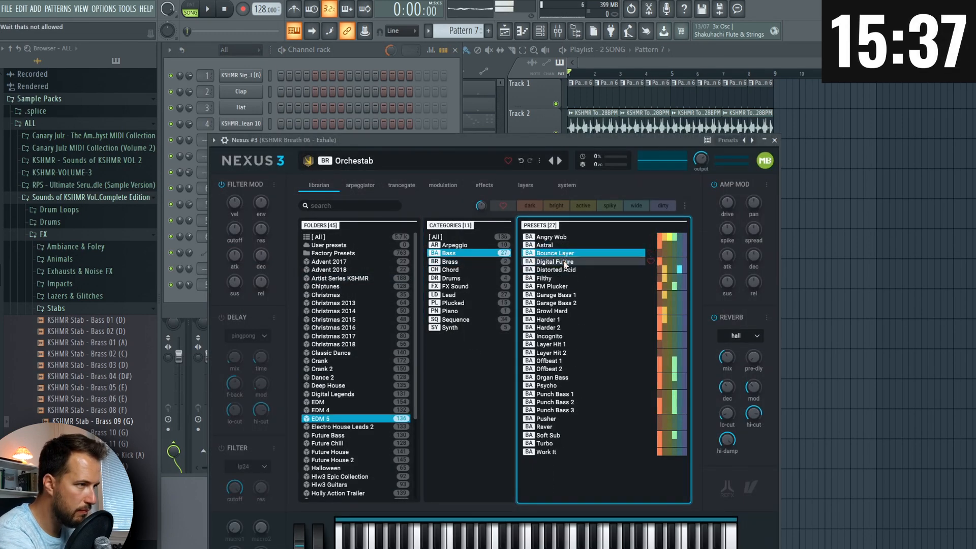
{"action": "left_click", "coordinate": [565, 262]}
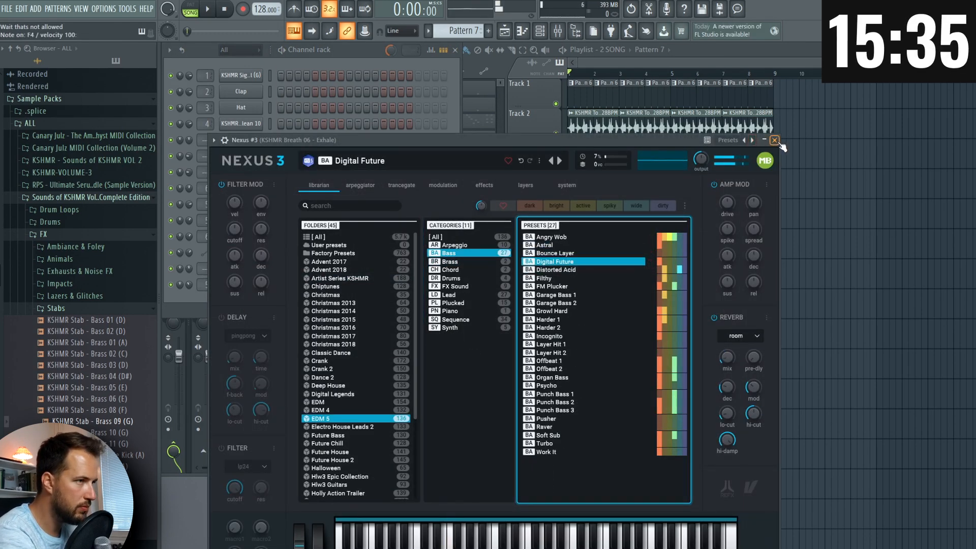
{"action": "left_click", "coordinate": [774, 140]}
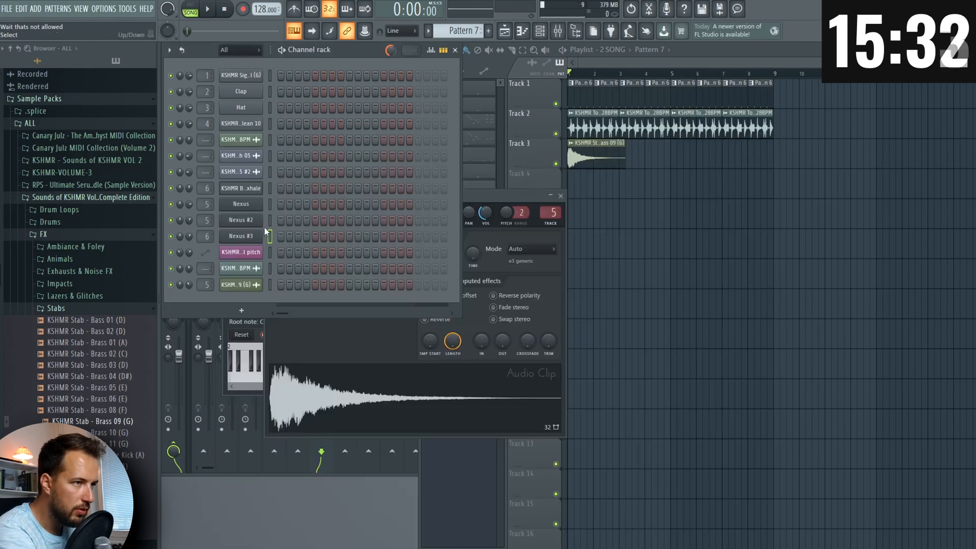
- Place a short F4 note in bar 1 of the Nexus #3 piano roll and route mixer track 6 into track 5
{"action": "right_click", "coordinate": [264, 227]}
{"action": "left_click", "coordinate": [285, 240]}
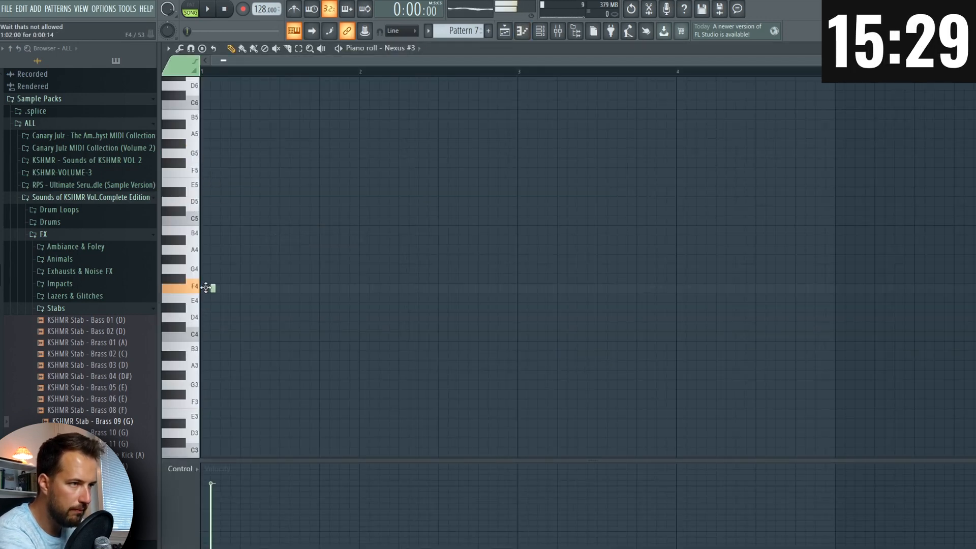
{"action": "left_click_drag", "start_coordinate": [220, 289], "coordinate": [257, 290]}
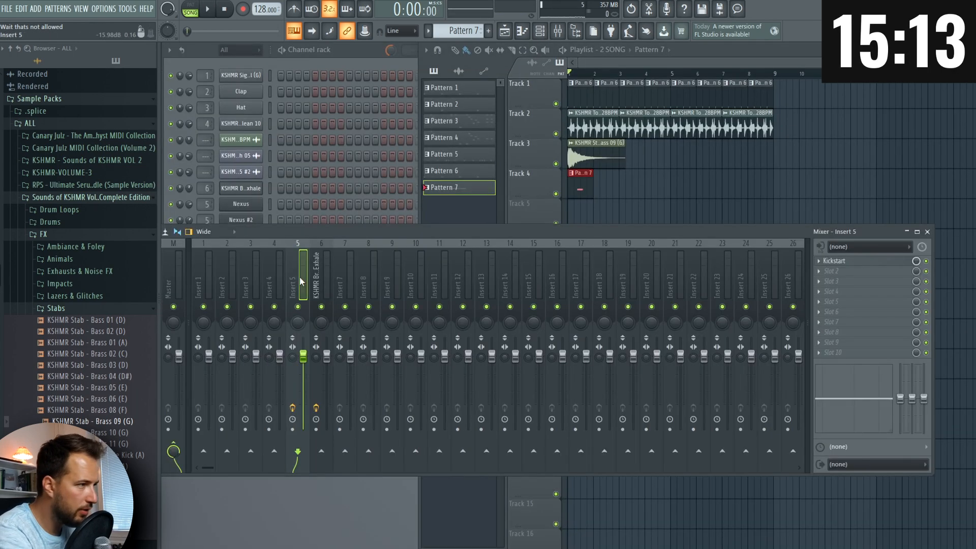
{"action": "left_click", "coordinate": [328, 273]}
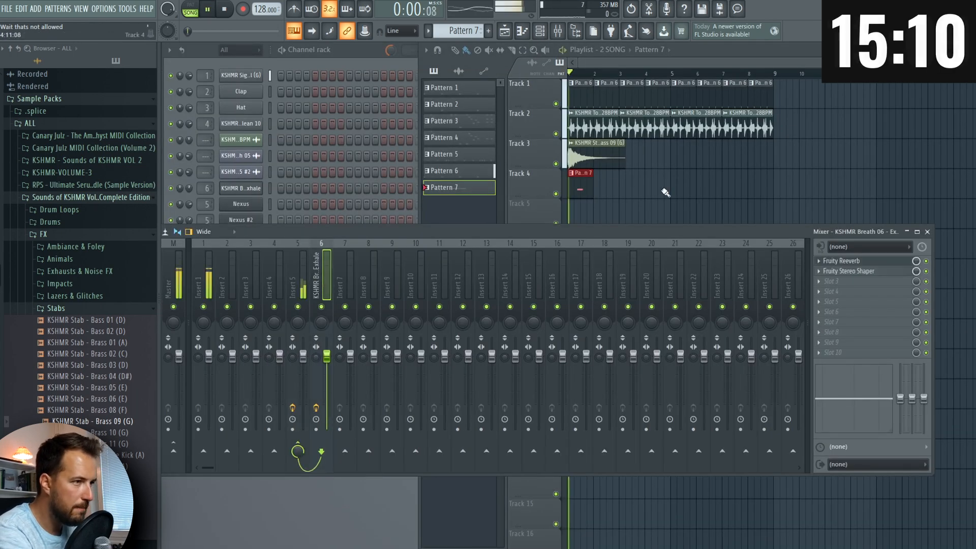
{"action": "key", "text": "F9"}
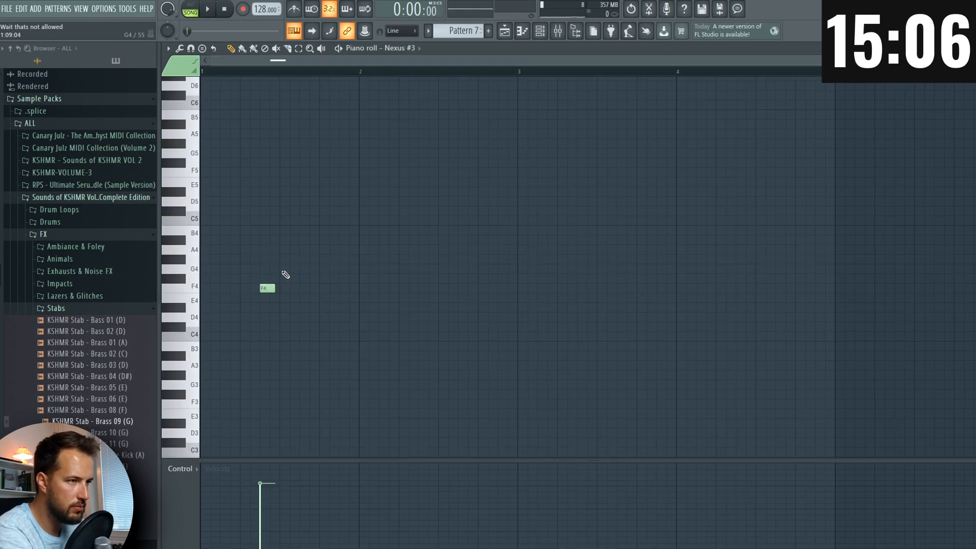
- Continue the Nexus #3 melody in Pattern 7 with G#4, G4 and F4 notes, adding F4 in bar 2 while auditioning
{"action": "left_click", "coordinate": [282, 260]}
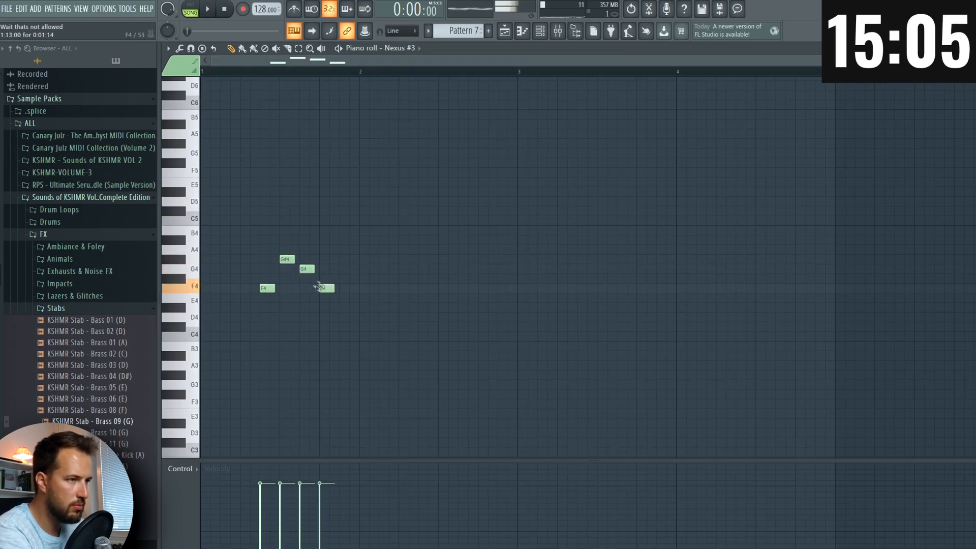
{"action": "key", "text": "space"}
{"action": "left_click_drag", "start_coordinate": [333, 288], "coordinate": [354, 289]}
{"action": "key", "text": "space"}
{"action": "left_click", "coordinate": [402, 288]}
{"action": "key", "text": "space"}
{"action": "mouse_move", "coordinate": [433, 289]}
{"action": "left_mouse_down"}
{"action": "mouse_move", "coordinate": [415, 289]}
{"action": "mouse_move", "coordinate": [425, 289]}
{"action": "left_mouse_up"}
- Add three more short F4 notes in bar 2 and copy the whole two-bar phrase into the following two bars
{"action": "key", "text": "space"}
{"action": "key", "text": "space"}
{"action": "left_click", "coordinate": [443, 288]}
{"action": "left_click", "coordinate": [463, 289]}
{"action": "left_click", "coordinate": [483, 288]}
{"action": "key", "text": "space"}
{"action": "key", "text": "space"}
{"action": "key", "text": "ctrl+a"}
{"action": "left_click_drag", "start_coordinate": [264, 289], "coordinate": [561, 295]}
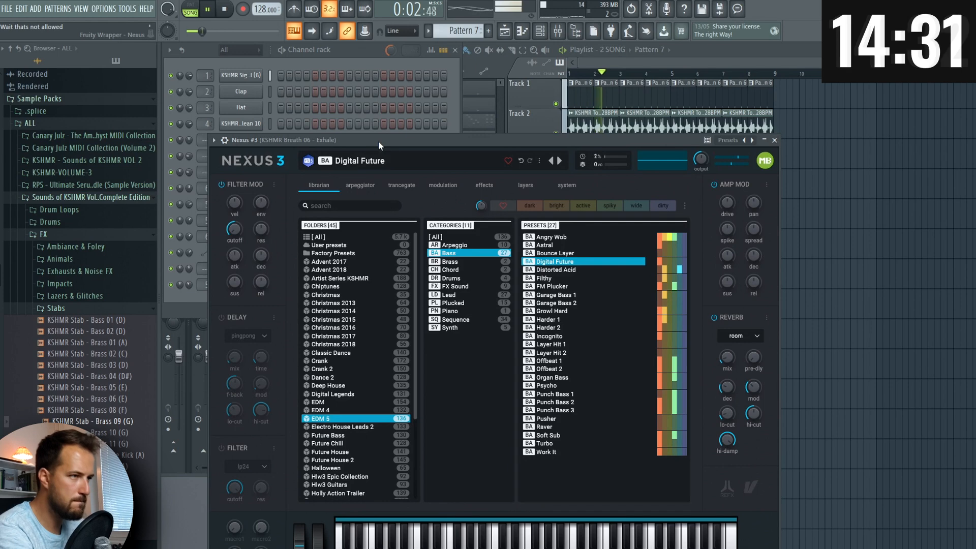
- Raise the Nexus #3 mod wheel while playing the arrangement and close the plugin
{"action": "left_click_drag", "start_coordinate": [377, 142], "coordinate": [389, 79]}
{"action": "left_click_drag", "start_coordinate": [331, 478], "coordinate": [336, 394]}
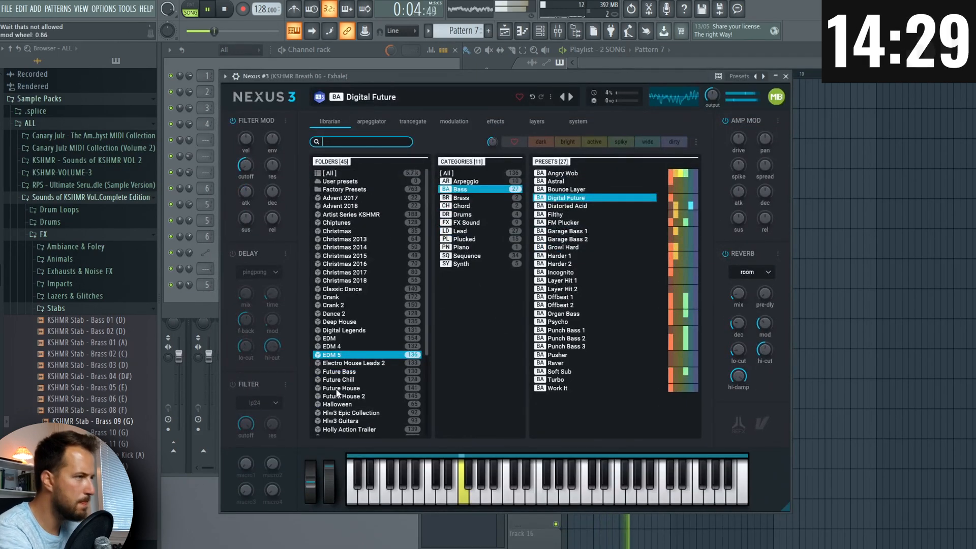
{"action": "left_click", "coordinate": [786, 76]}
{"action": "key", "text": "space"}
- Browse the Nexus #3 parameters and create an automation clip for MIDI CC #1 (Modulation wheel)
{"action": "left_click", "coordinate": [240, 236]}
{"action": "left_click", "coordinate": [224, 76]}
{"action": "left_click", "coordinate": [266, 206]}
{"action": "scroll", "coordinate": [96, 264], "scroll_direction": "down", "scroll_amount": 10}
{"action": "scroll", "coordinate": [99, 269], "scroll_direction": "up", "scroll_amount": 10}
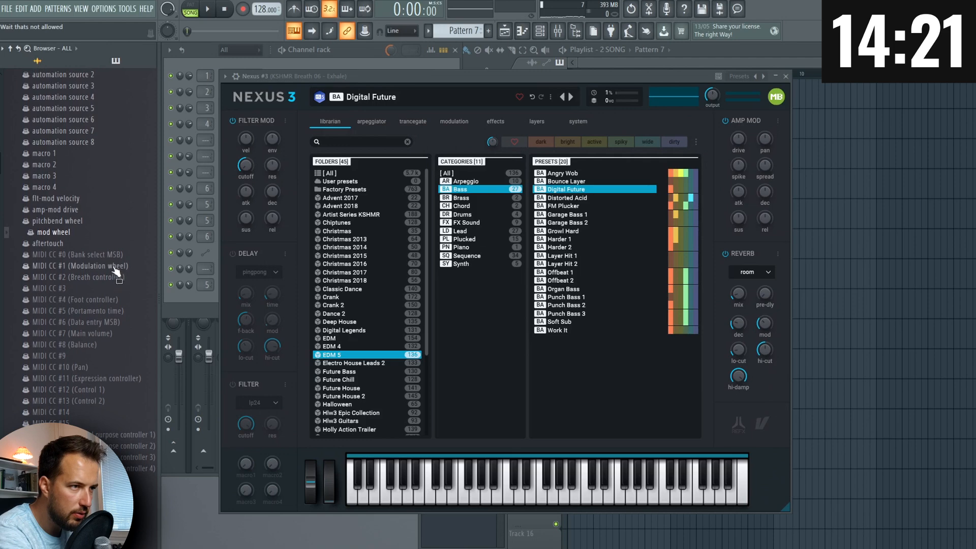
{"action": "right_click", "coordinate": [116, 273]}
{"action": "left_click", "coordinate": [160, 321]}
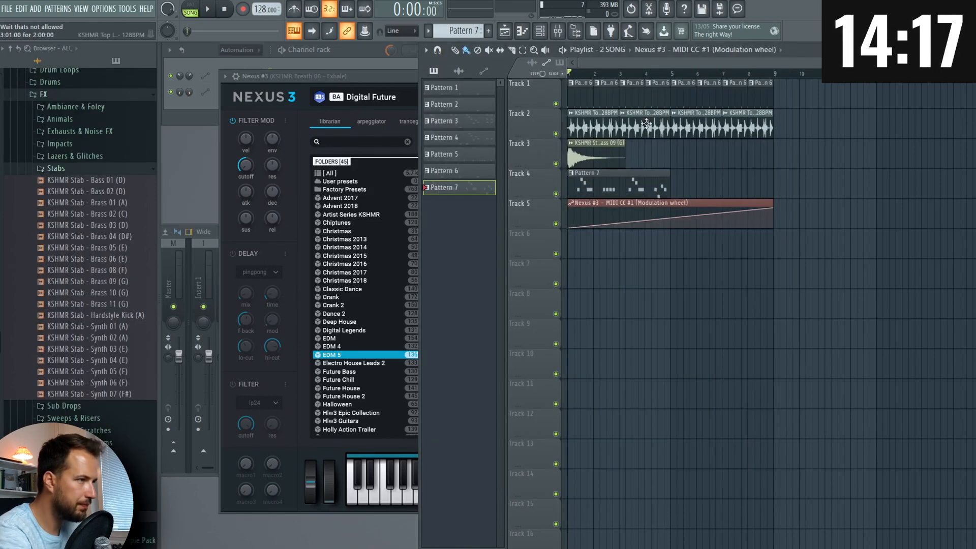
- Delete the Top Loop 59 clips from bars 1 to 4 and copy Pattern 7 and the Brass 09 stab to bar 5
{"action": "right_click", "coordinate": [645, 124]}
{"action": "right_click", "coordinate": [611, 126]}
{"action": "left_click_drag", "start_coordinate": [619, 179], "coordinate": [721, 178]}
{"action": "left_click_drag", "start_coordinate": [588, 154], "coordinate": [692, 154]}
- Show all channels and add the KSHMR Impact High 05 sample to Track 6 as a new audio clip without reverse
{"action": "left_click", "coordinate": [249, 56]}
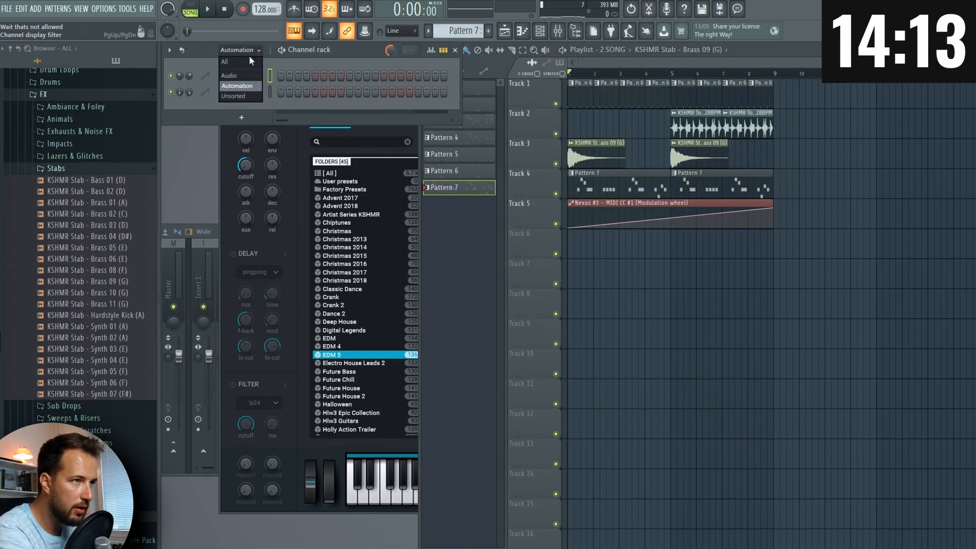
{"action": "left_click", "coordinate": [246, 175]}
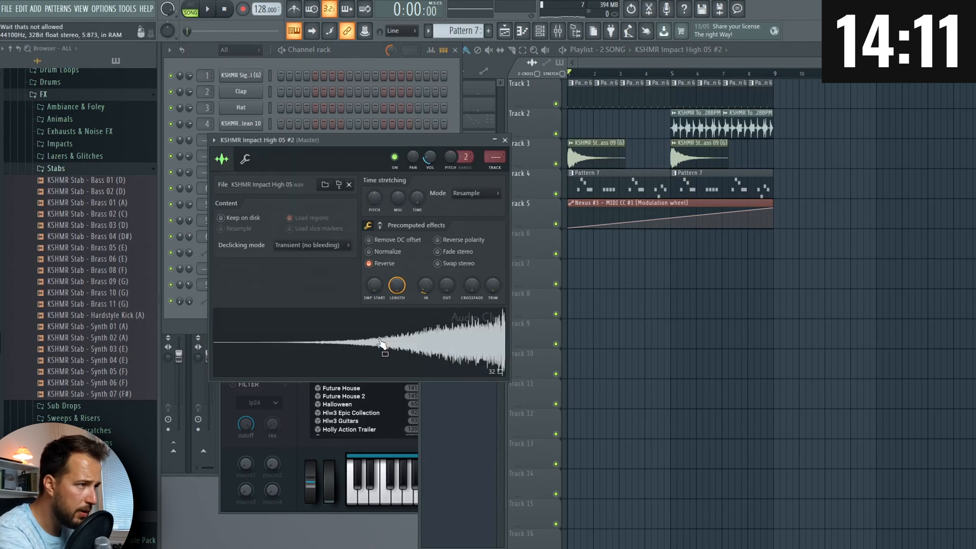
{"action": "left_click_drag", "start_coordinate": [381, 342], "coordinate": [647, 260]}
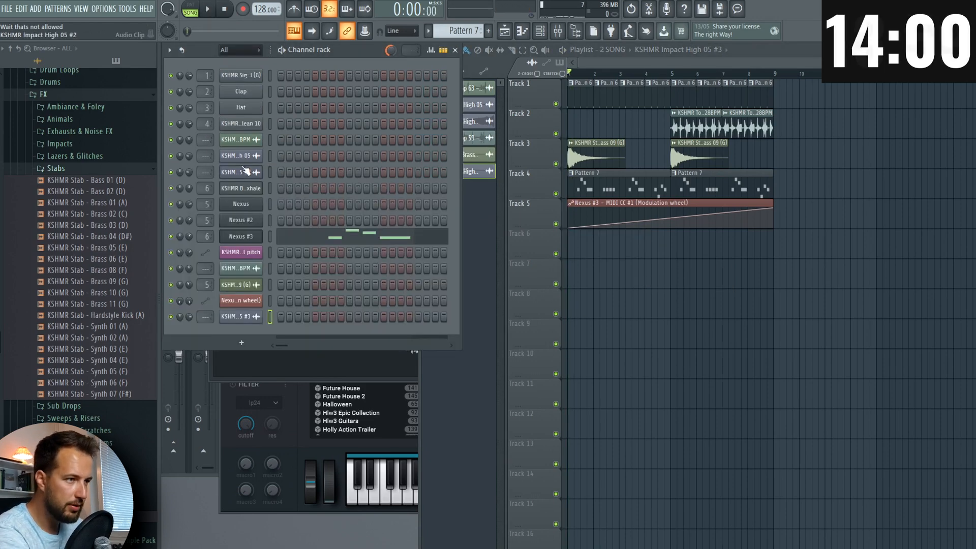
{"action": "left_click", "coordinate": [249, 319]}
{"action": "left_click_drag", "start_coordinate": [322, 362], "coordinate": [612, 253]}
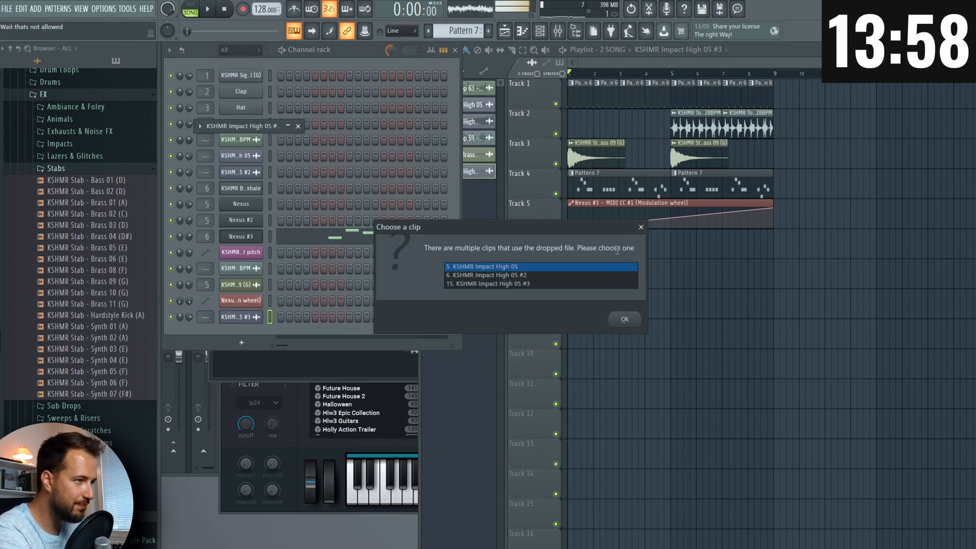
{"action": "left_click", "coordinate": [641, 227]}
{"action": "left_click_drag", "start_coordinate": [638, 242], "coordinate": [601, 240]}
{"action": "double_click", "coordinate": [600, 241]}
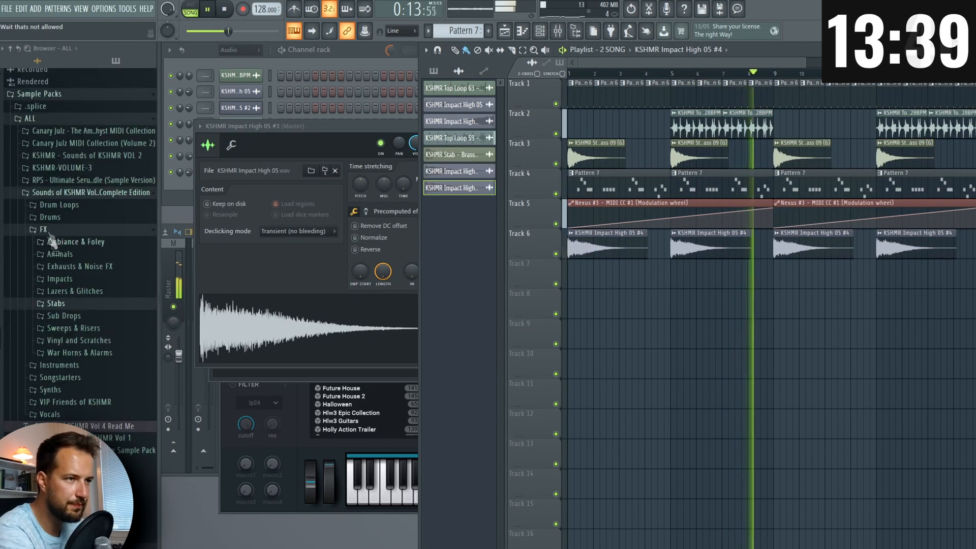
- Add KSHMR Clap - Dirty 09 on steps 5 and 13 of new Pattern 8 and lay it on Track 7 from bar 9
{"action": "key", "text": "space"}
{"action": "left_click", "coordinate": [76, 217]}
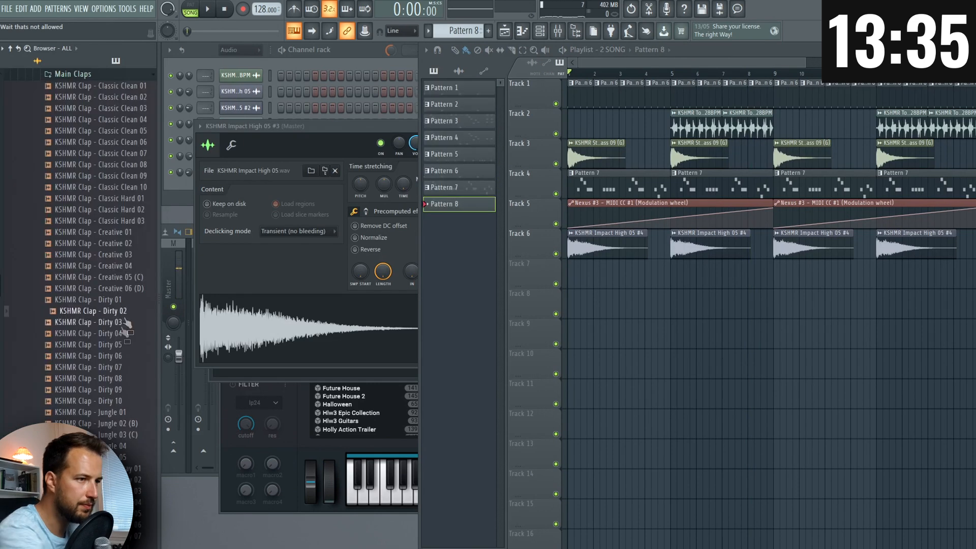
{"action": "left_click", "coordinate": [105, 379]}
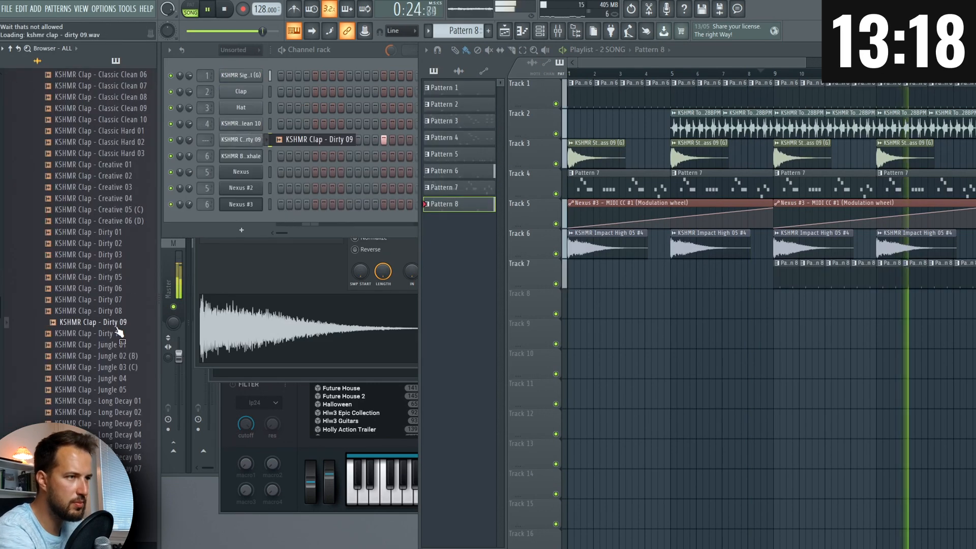
- Pick KSHMR Percussion High - Digital 03 from the Main Percussion High folder and try it as a Track 8 clip from bar 9
{"action": "scroll", "coordinate": [101, 152], "scroll_direction": "up", "scroll_amount": 10}
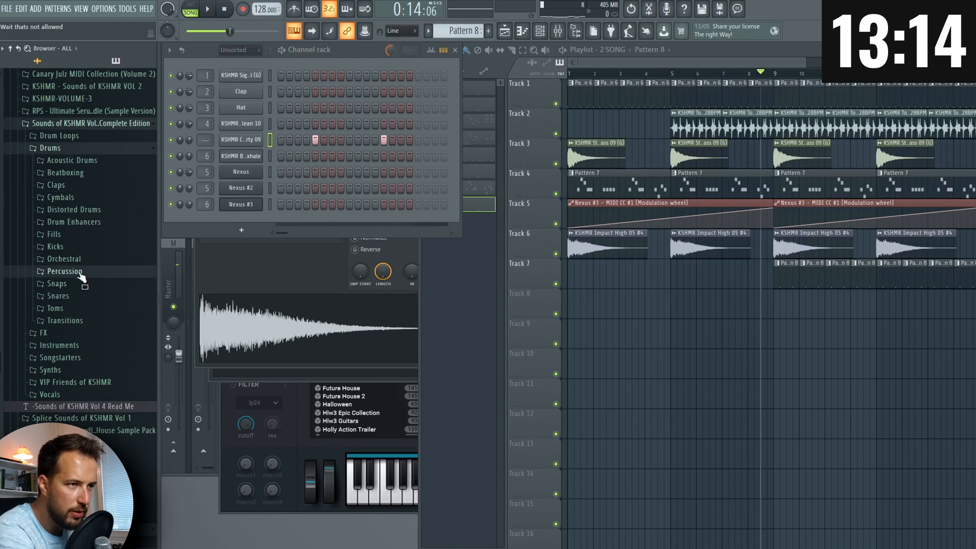
{"action": "left_click", "coordinate": [76, 272]}
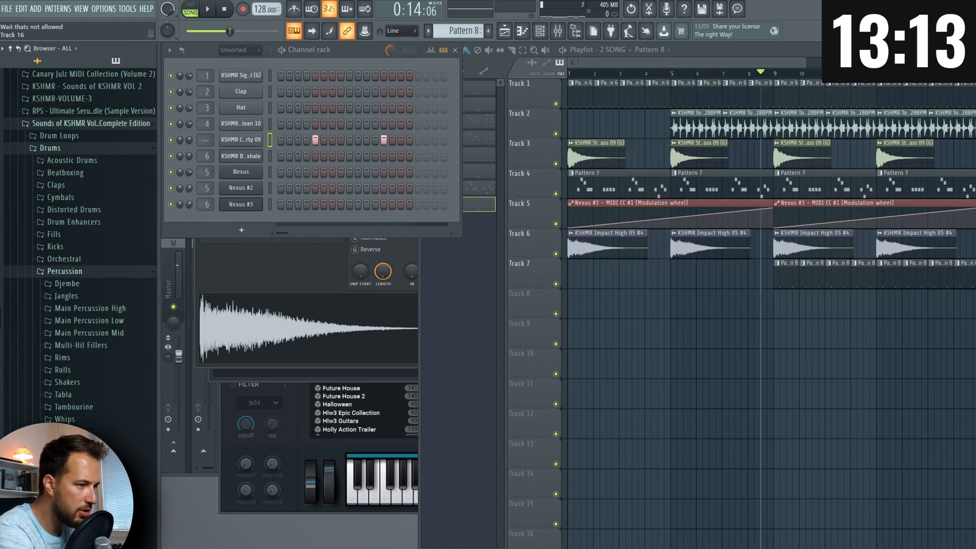
{"action": "key", "text": "alt+Tab"}
{"action": "key", "text": "alt+Tab"}
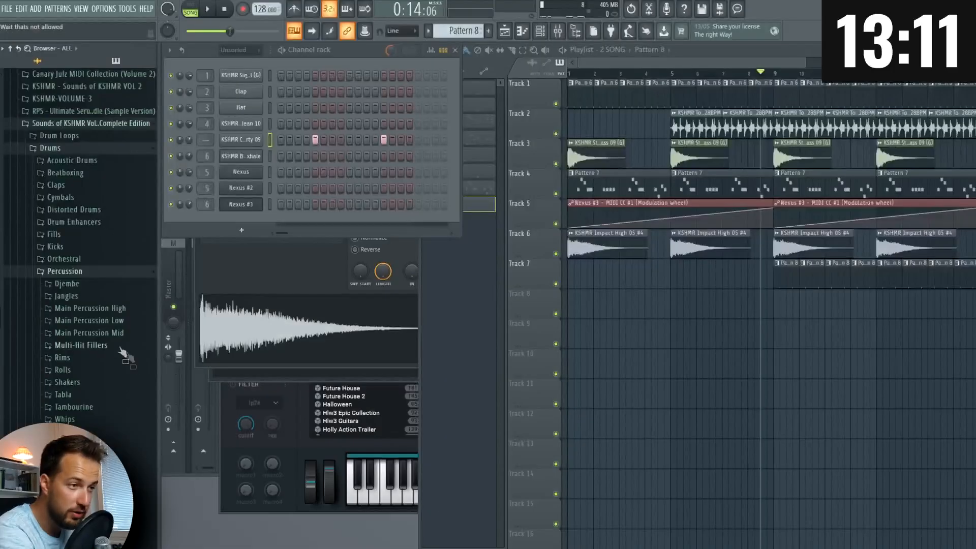
{"action": "left_click", "coordinate": [99, 336]}
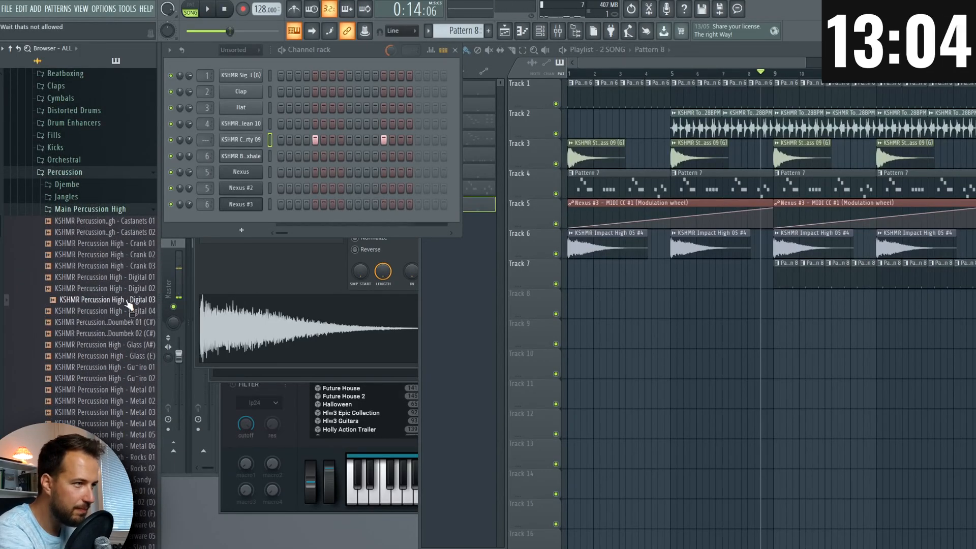
{"action": "left_click", "coordinate": [780, 73]}
{"action": "key", "text": "space"}
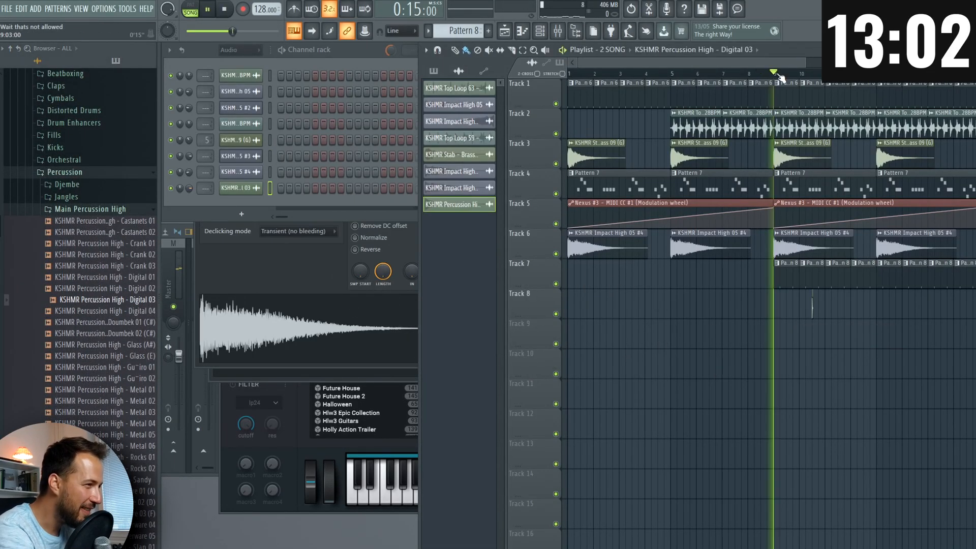
- Load Percussion High - Digital 03 as a channel in new Pattern 9 and place a hit on step 12 in pattern mode
{"action": "scroll", "coordinate": [780, 73], "scroll_direction": "up", "scroll_amount": 4}
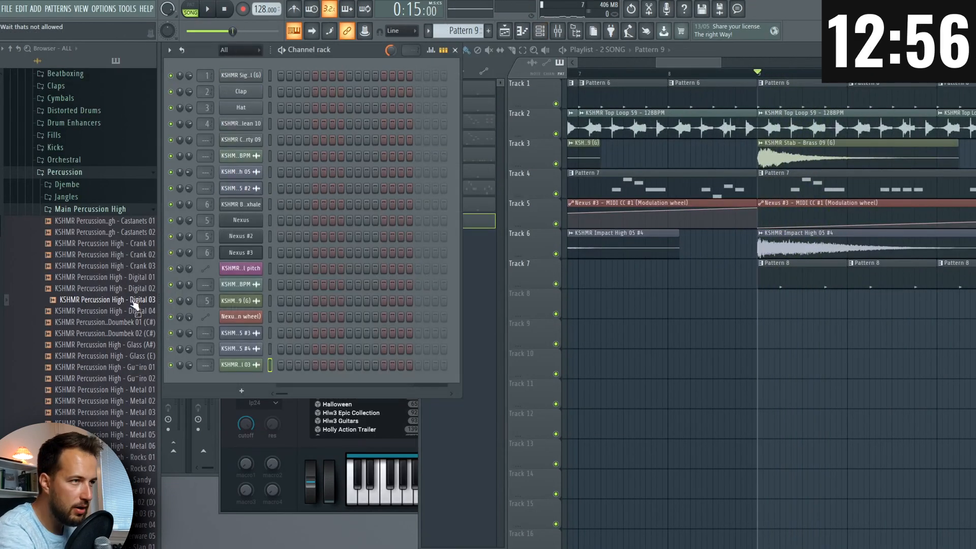
{"action": "left_click", "coordinate": [196, 11]}
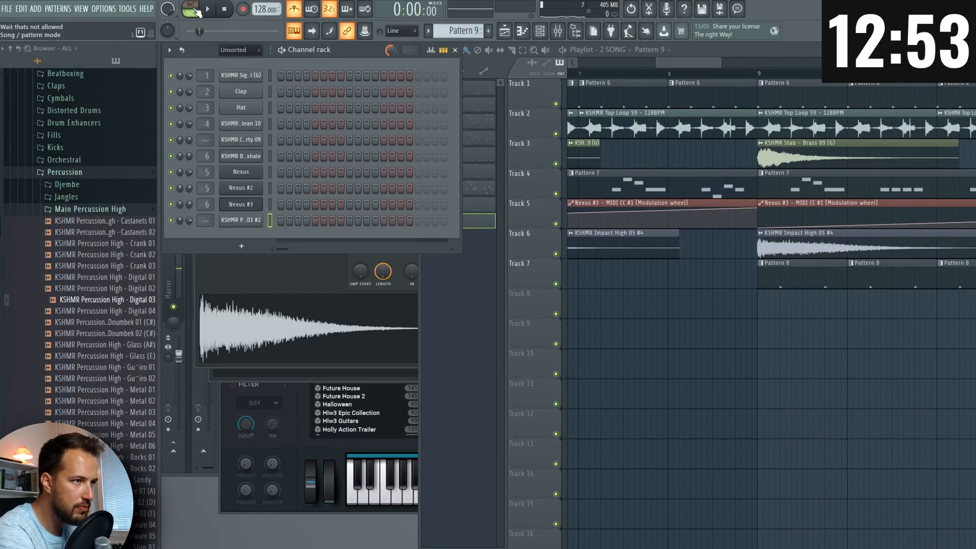
{"action": "left_click", "coordinate": [374, 220]}
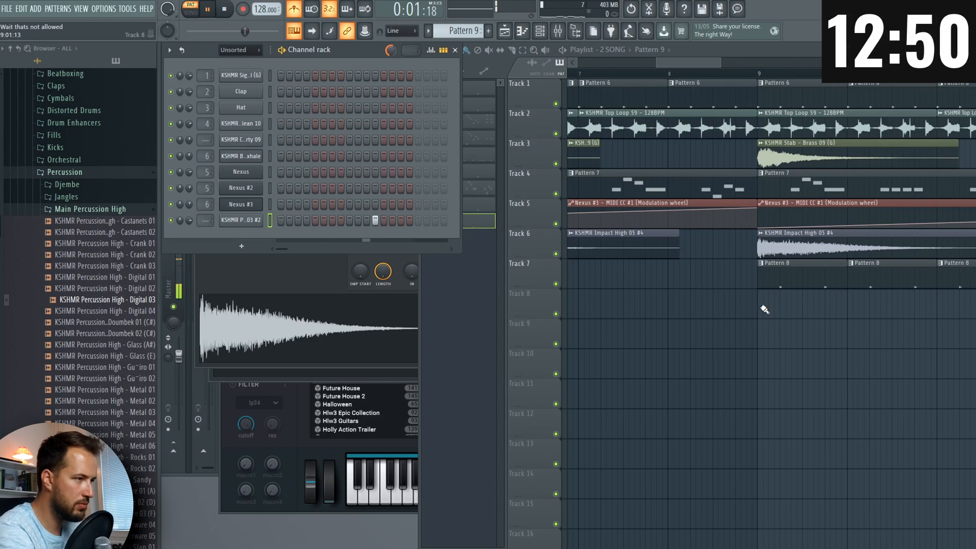
- Place Pattern 9 on Track 8 in every second bar from bar 9, audition it and switch off the metronome
{"action": "left_click_drag", "start_coordinate": [764, 309], "coordinate": [899, 310]}
{"action": "left_click", "coordinate": [763, 75]}
{"action": "key", "text": "space"}
{"action": "scroll", "coordinate": [763, 78], "scroll_direction": "down", "scroll_amount": 3}
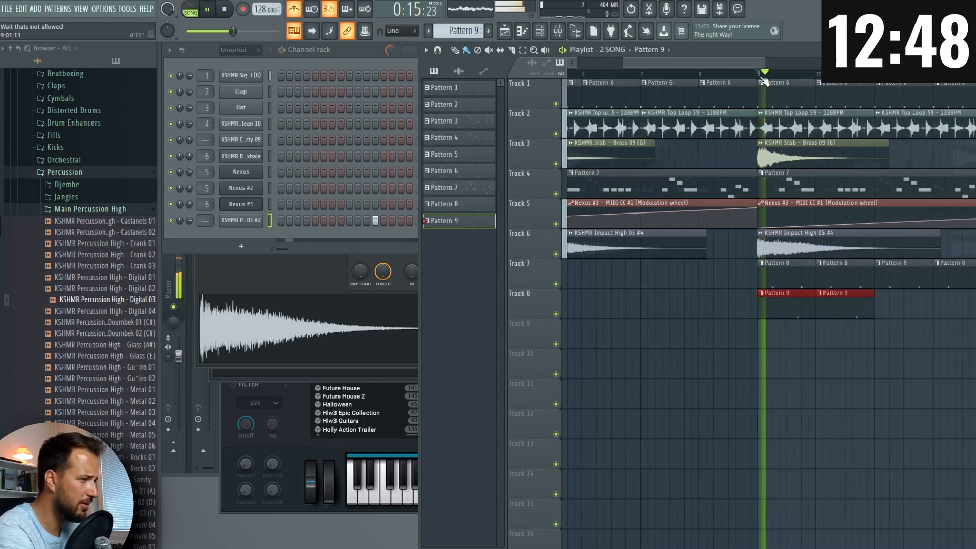
{"action": "left_click", "coordinate": [809, 330], "text": "ctrl"}
{"action": "left_click", "coordinate": [300, 10]}
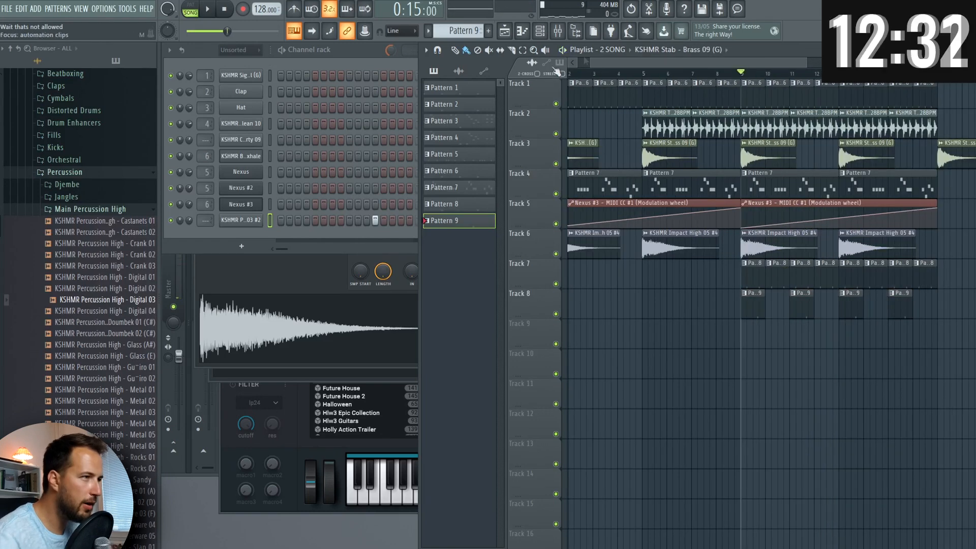
- Add a new playlist arrangement named 3 SONG
{"action": "left_click", "coordinate": [621, 50]}
{"action": "left_click", "coordinate": [611, 101]}
{"action": "type", "text": "3 SONG"}
{"action": "key", "text": "Return"}
- Create Pattern 10 and fill the signature kick channel on every fourth step
{"action": "left_click", "coordinate": [488, 31]}
{"action": "key", "text": "Return"}
{"action": "right_click", "coordinate": [260, 74]}
{"action": "left_click", "coordinate": [380, 120]}
- Place Pattern 10 at bar 1 of Track 1 and duplicate it through bar 8
{"action": "left_click", "coordinate": [612, 96]}
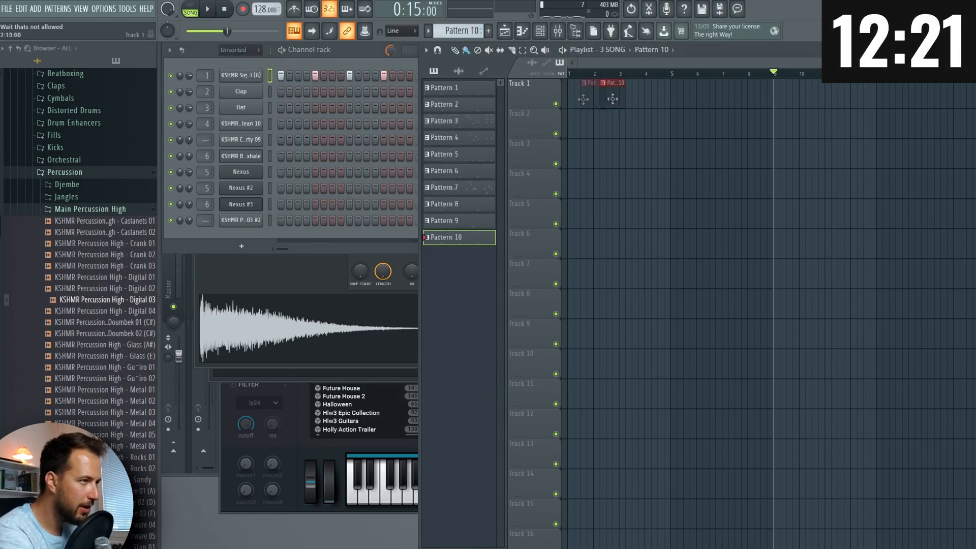
{"action": "left_click_drag", "start_coordinate": [613, 96], "coordinate": [551, 105]}
{"action": "key", "text": "ctrl+b"}
{"action": "key", "text": "ctrl+b"}
{"action": "key", "text": "ctrl+b"}
{"action": "key", "text": "ctrl+b"}
{"action": "key", "text": "ctrl+d"}
- Audition samples in the House Kicks folder and load KSHMR House Kick 11 (G) as a new channel above the signature kick
{"action": "left_click", "coordinate": [64, 175]}
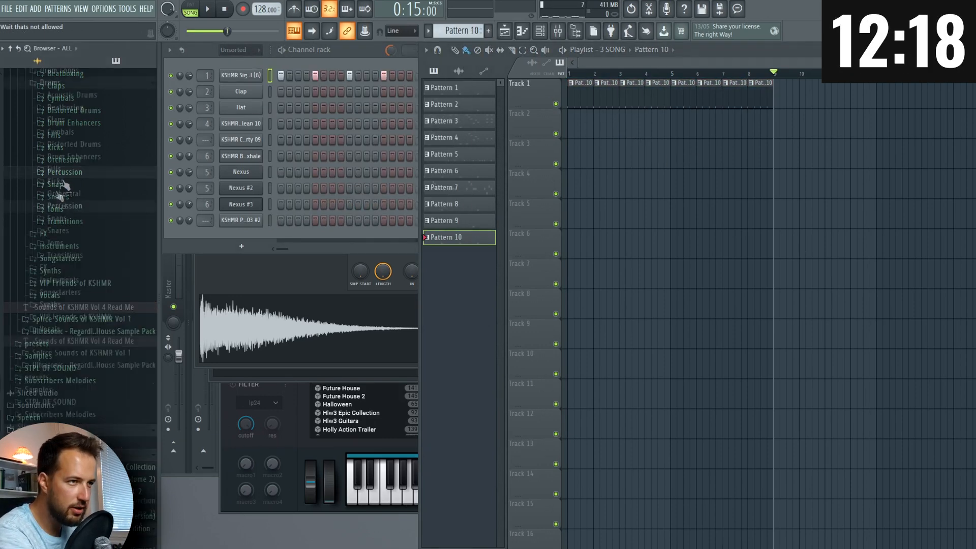
{"action": "scroll", "coordinate": [68, 185], "scroll_direction": "up", "scroll_amount": 4}
{"action": "left_click", "coordinate": [81, 286]}
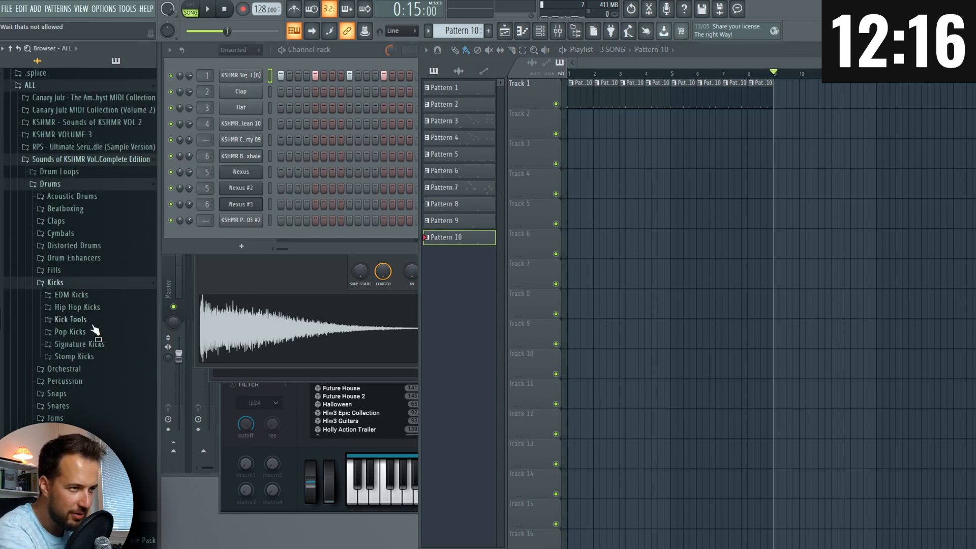
{"action": "left_click", "coordinate": [94, 295]}
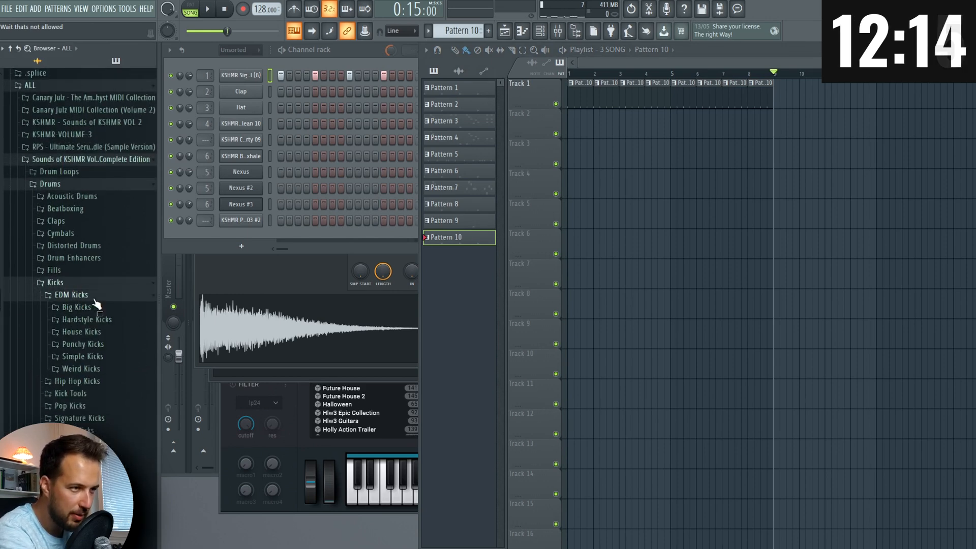
{"action": "left_click", "coordinate": [106, 336]}
{"action": "left_click", "coordinate": [106, 338]}
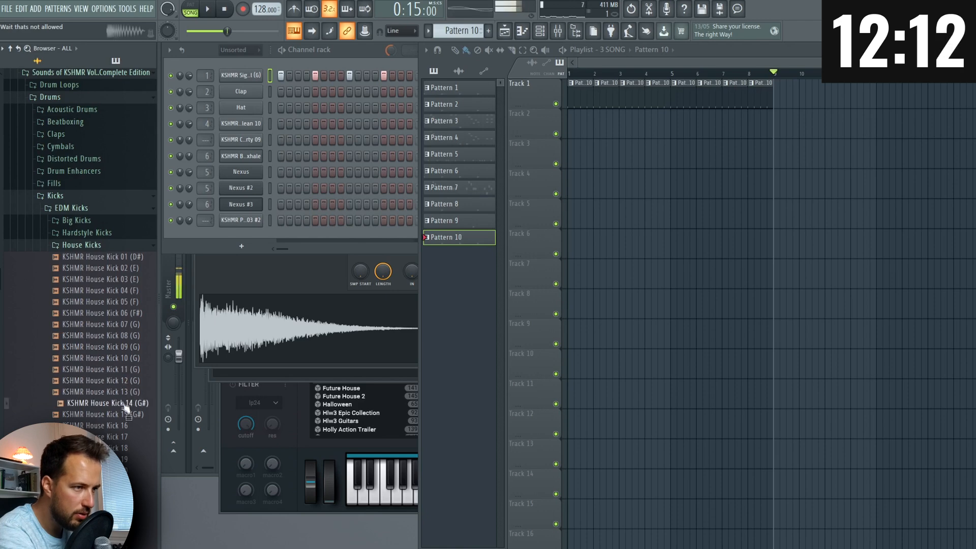
{"action": "left_click", "coordinate": [124, 362]}
{"action": "left_click_drag", "start_coordinate": [239, 73], "coordinate": [241, 63]}
- Fill the House Kick 11 channel on every fourth step in Pattern 10, clear the signature kick's steps, and audition the beat
{"action": "right_click", "coordinate": [242, 75]}
{"action": "left_click", "coordinate": [389, 119]}
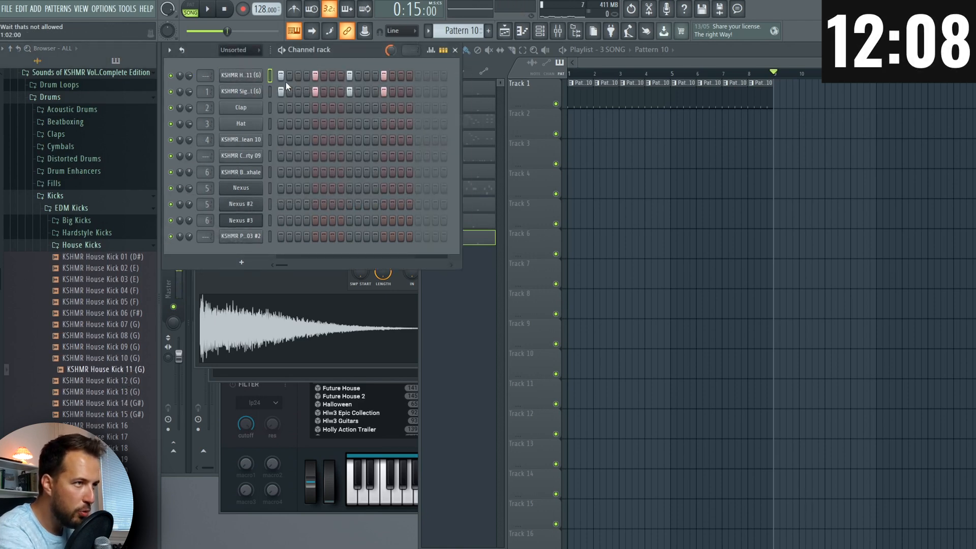
{"action": "right_click", "coordinate": [606, 122]}
{"action": "key", "text": "space"}
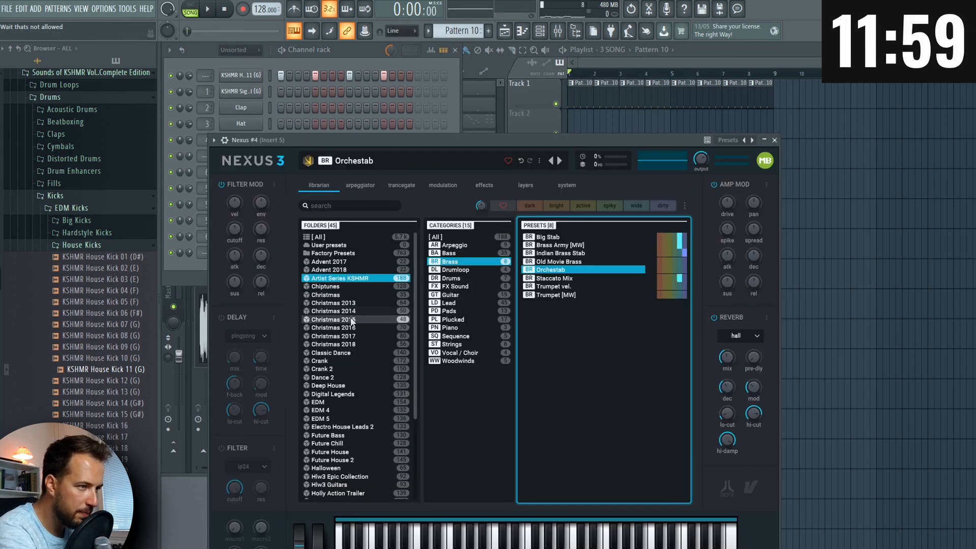
- Audition the EDM 4 bass presets in Nexus #4 and load Vowel Bass
{"action": "left_click", "coordinate": [320, 410]}
{"action": "left_click", "coordinate": [462, 254]}
{"action": "left_click", "coordinate": [541, 354]}
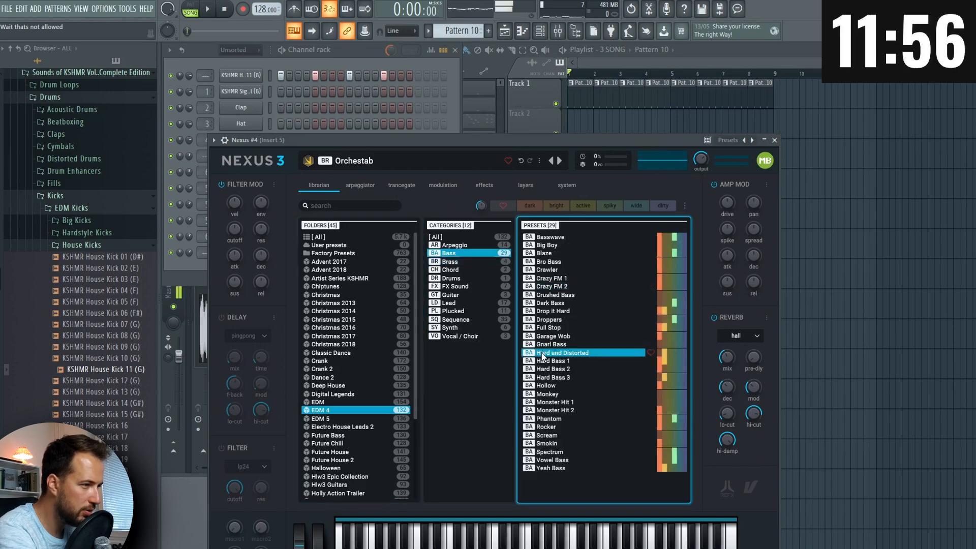
{"action": "left_click", "coordinate": [566, 394]}
{"action": "left_click", "coordinate": [566, 427]}
{"action": "left_click", "coordinate": [563, 461]}
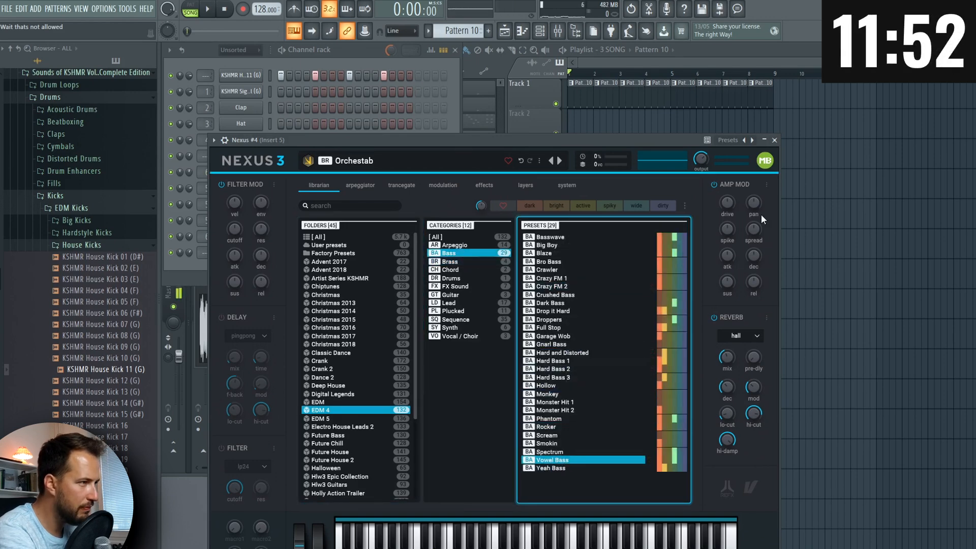
{"action": "left_click", "coordinate": [774, 140]}
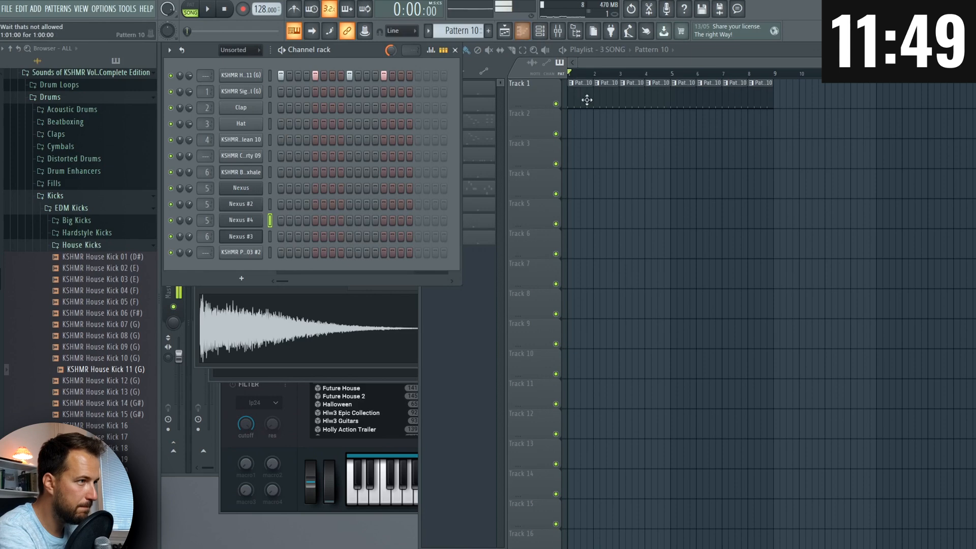
- Start the Nexus #4 melody in Pattern 11 with a G4 at bar 1 followed by a G5, and shorten both notes
{"action": "left_click", "coordinate": [218, 267]}
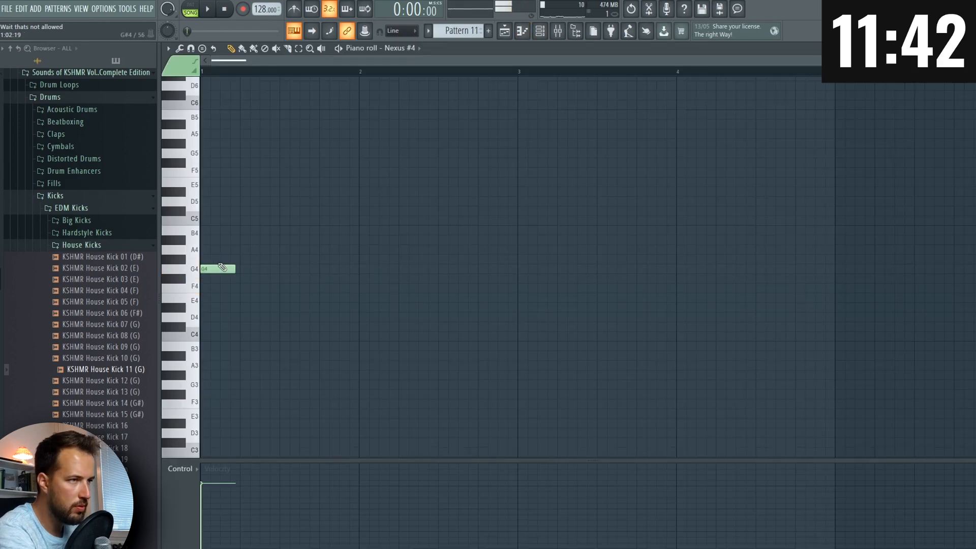
{"action": "left_click", "coordinate": [223, 266]}
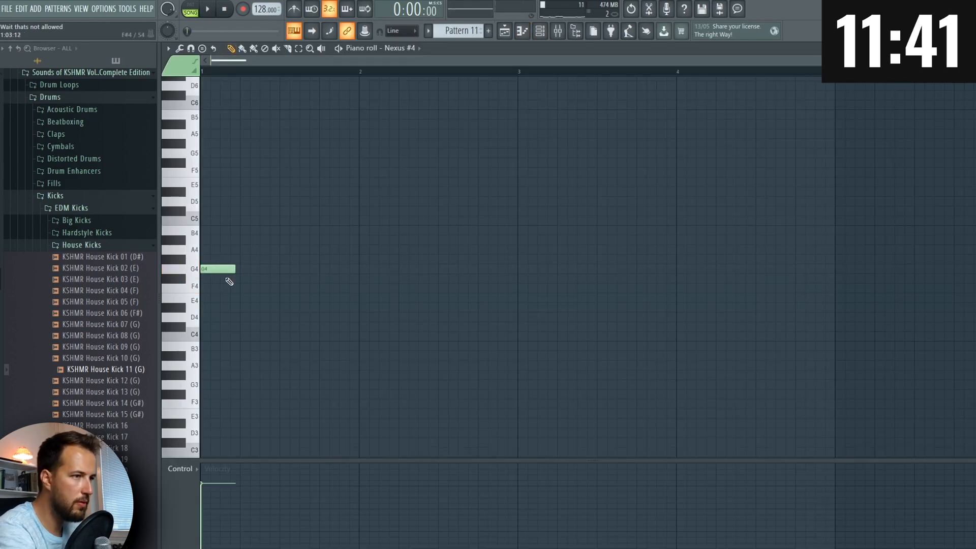
{"action": "left_click", "coordinate": [228, 268]}
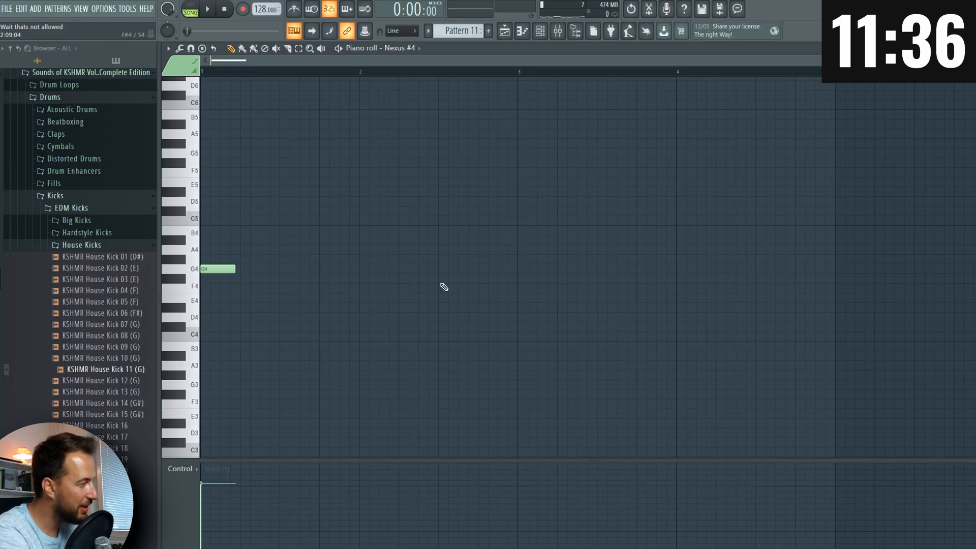
{"action": "left_click_drag", "start_coordinate": [222, 201], "coordinate": [253, 153]}
{"action": "key", "text": "space"}
{"action": "key", "text": "space"}
{"action": "left_click_drag", "start_coordinate": [234, 268], "coordinate": [224, 269]}
{"action": "key", "text": "space"}
{"action": "key", "text": "space"}
{"action": "left_click_drag", "start_coordinate": [254, 153], "coordinate": [245, 154]}
- Add a second G4 and an A#5 in bar 1, adjusting their lengths and timing while auditioning
{"action": "left_click", "coordinate": [265, 269]}
{"action": "left_click_drag", "start_coordinate": [283, 268], "coordinate": [275, 266]}
{"action": "key", "text": "space"}
{"action": "key", "text": "space"}
{"action": "key", "text": "space"}
{"action": "left_click", "coordinate": [285, 124]}
{"action": "left_click_drag", "start_coordinate": [285, 124], "coordinate": [295, 124]}
{"action": "left_click_drag", "start_coordinate": [276, 269], "coordinate": [286, 269]}
{"action": "key", "text": "space"}
{"action": "key", "text": "space"}
{"action": "key", "text": "space"}
- Continue the melody to the end of bar 2 with G4, C6, G4, A#5, F4, F4 and F#4, and audition it
{"action": "left_click", "coordinate": [323, 269]}
{"action": "left_click_drag", "start_coordinate": [352, 124], "coordinate": [347, 104]}
{"action": "key", "text": "space"}
{"action": "left_click", "coordinate": [387, 268]}
{"action": "left_click", "coordinate": [423, 124]}
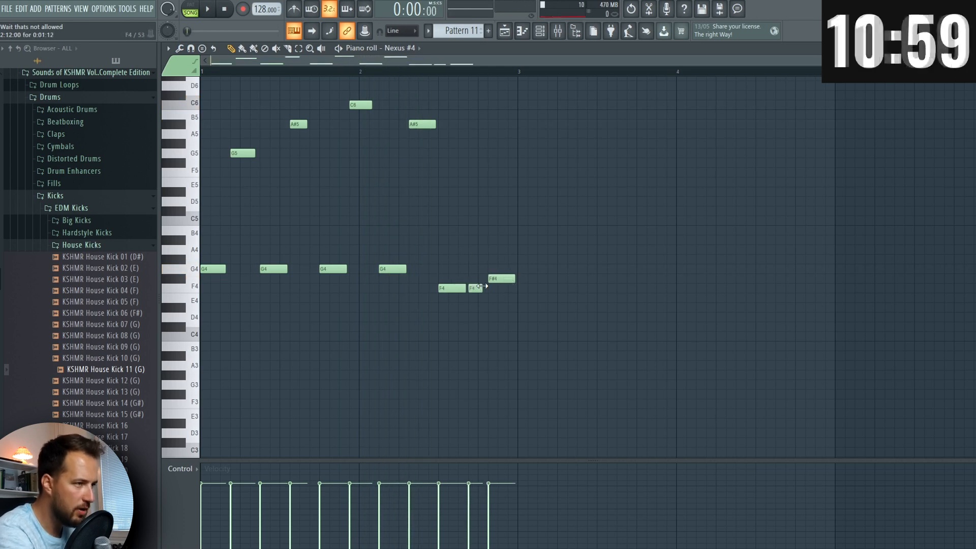
{"action": "key", "text": "space"}
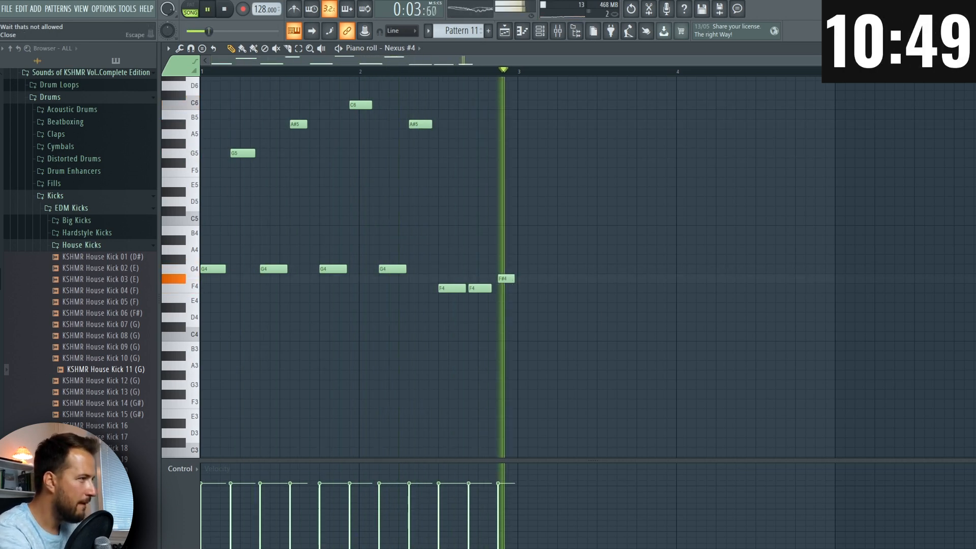
- Place Pattern 11 at bar 1 of Track 2 and duplicate it through bar 8
{"action": "key", "text": "F7"}
{"action": "key", "text": "space"}
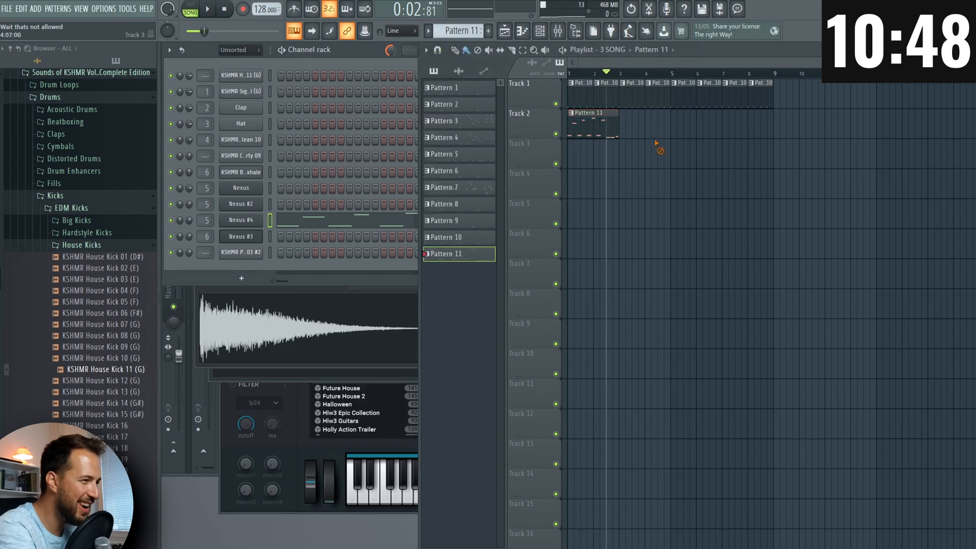
{"action": "key", "text": "ctrl+b"}
{"action": "key", "text": "ctrl+b"}
- Create a Nexus #4 MIDI CC #1 (Modulation wheel) automation clip on Track 3, rising from bar 1 to the end of bar 8
{"action": "left_click", "coordinate": [240, 223]}
{"action": "key", "text": "b"}
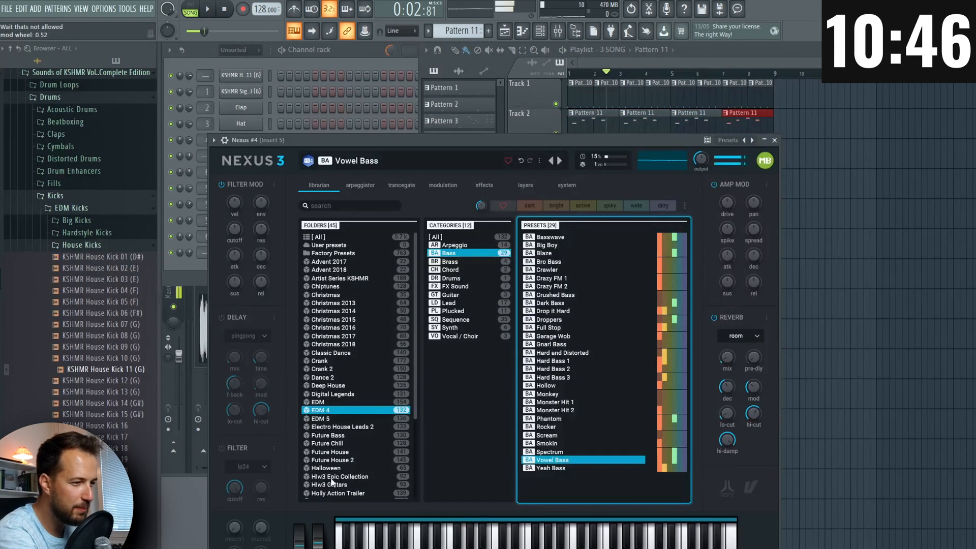
{"action": "left_click_drag", "start_coordinate": [380, 142], "coordinate": [400, 81]}
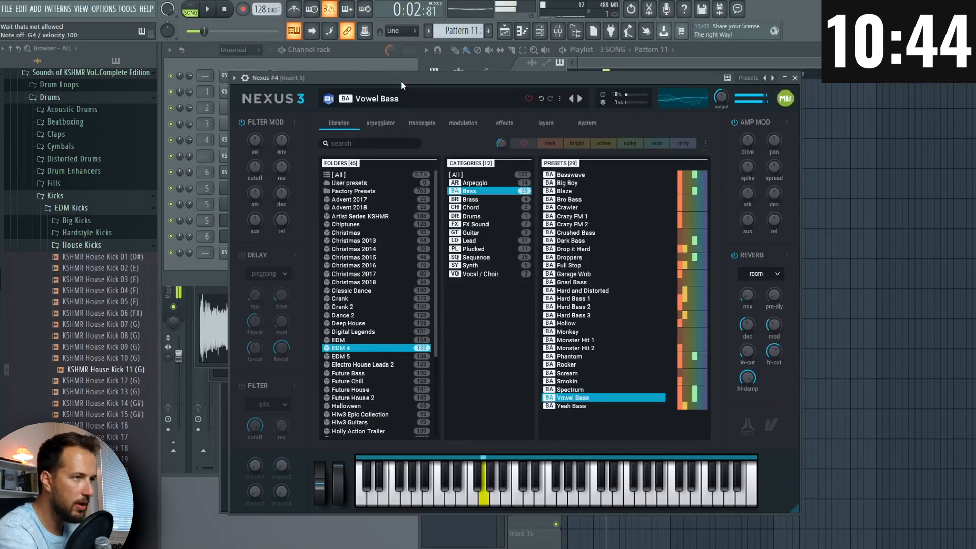
{"action": "left_click", "coordinate": [234, 78]}
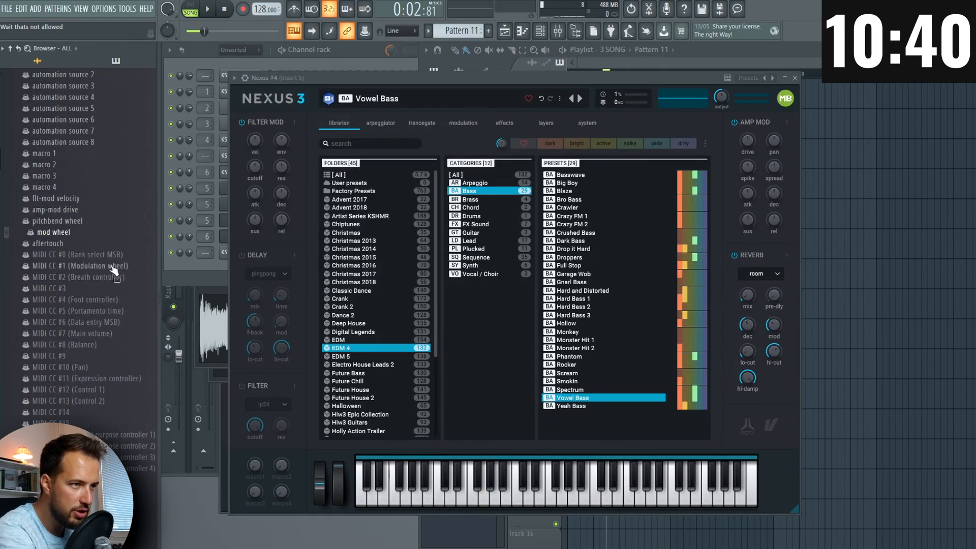
{"action": "right_click", "coordinate": [116, 262]}
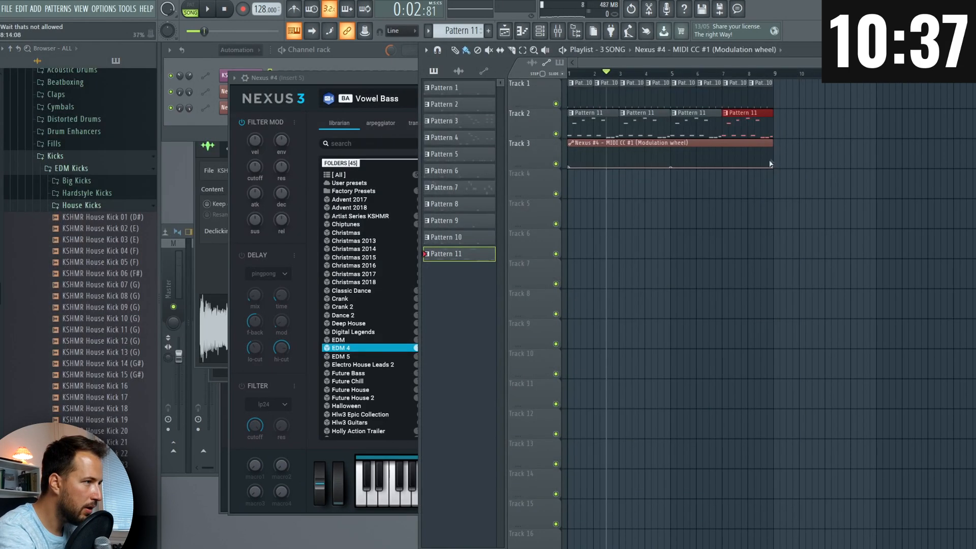
{"action": "left_click_drag", "start_coordinate": [770, 164], "coordinate": [771, 148]}
{"action": "left_click", "coordinate": [686, 74]}
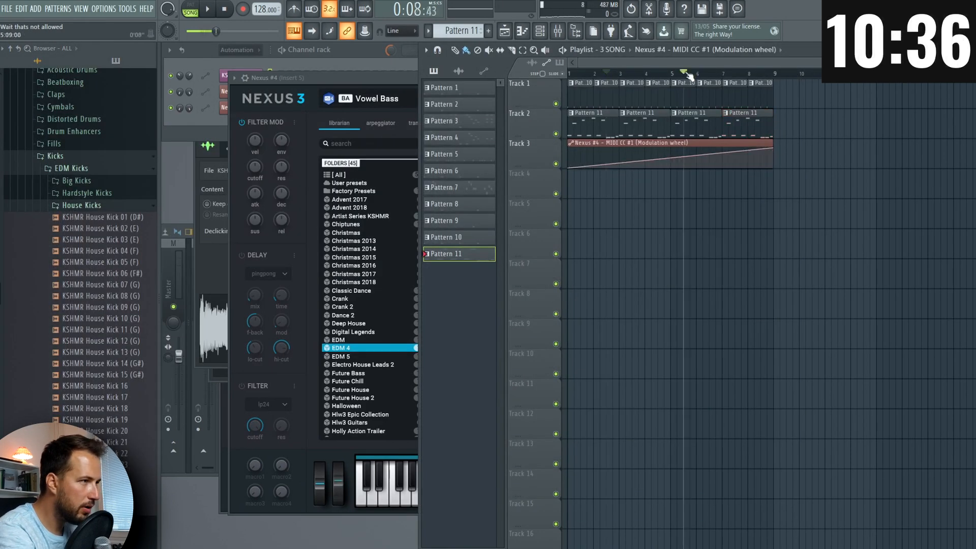
- Show all channels in the rack and place KSHMR Crash 02 at bar 1 of Track 4
{"action": "left_click", "coordinate": [236, 60]}
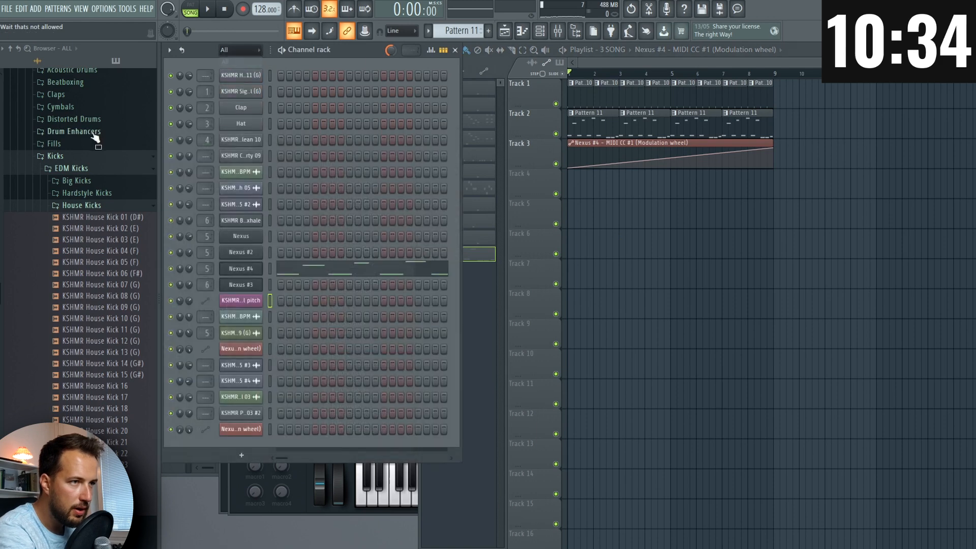
{"action": "scroll", "coordinate": [55, 175], "scroll_direction": "up", "scroll_amount": 5}
{"action": "left_click", "coordinate": [76, 243]}
{"action": "left_click", "coordinate": [76, 254]}
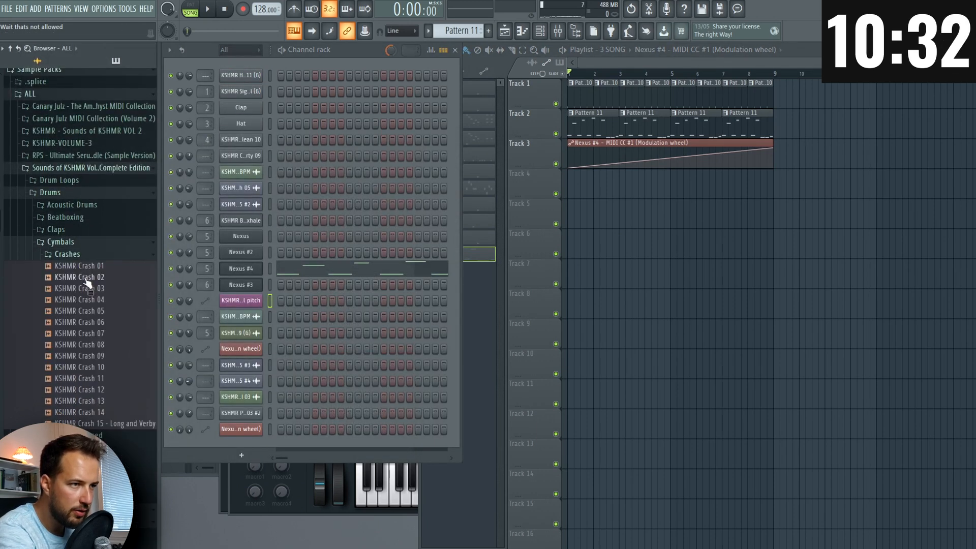
{"action": "left_click_drag", "start_coordinate": [548, 236], "coordinate": [577, 185]}
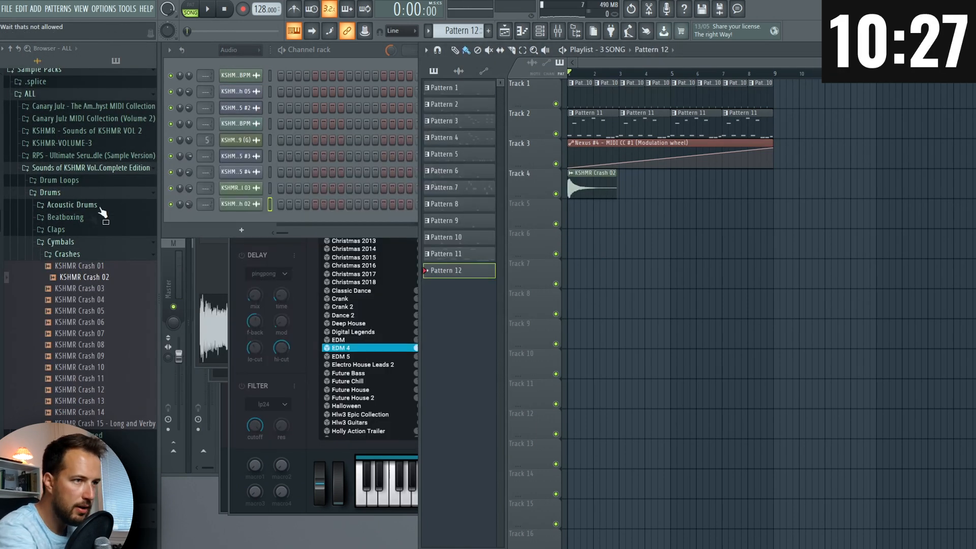
- Audition the Main Claps samples and load KSHMR Clap - Creative 01 as a new channel for Pattern 12
{"action": "left_click", "coordinate": [73, 230]}
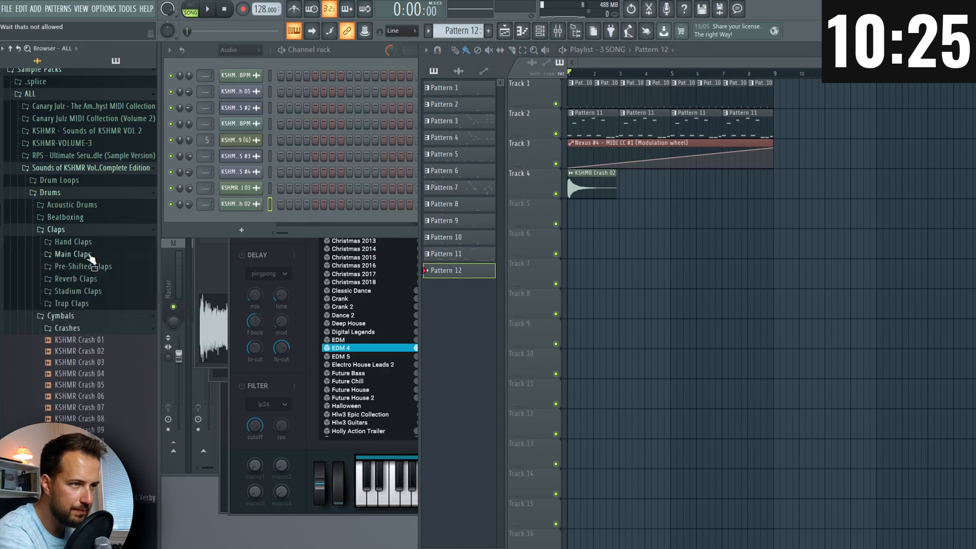
{"action": "left_click", "coordinate": [92, 260]}
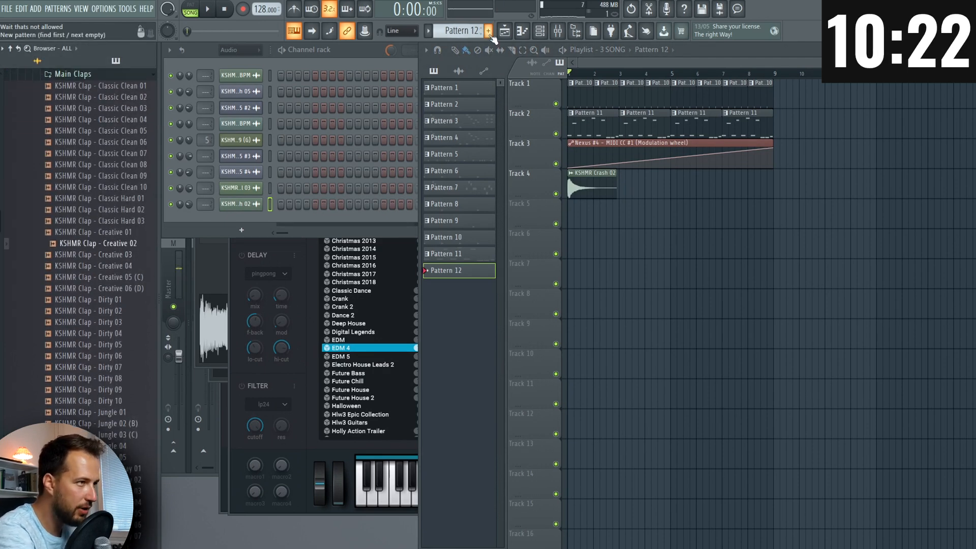
{"action": "left_click", "coordinate": [130, 234]}
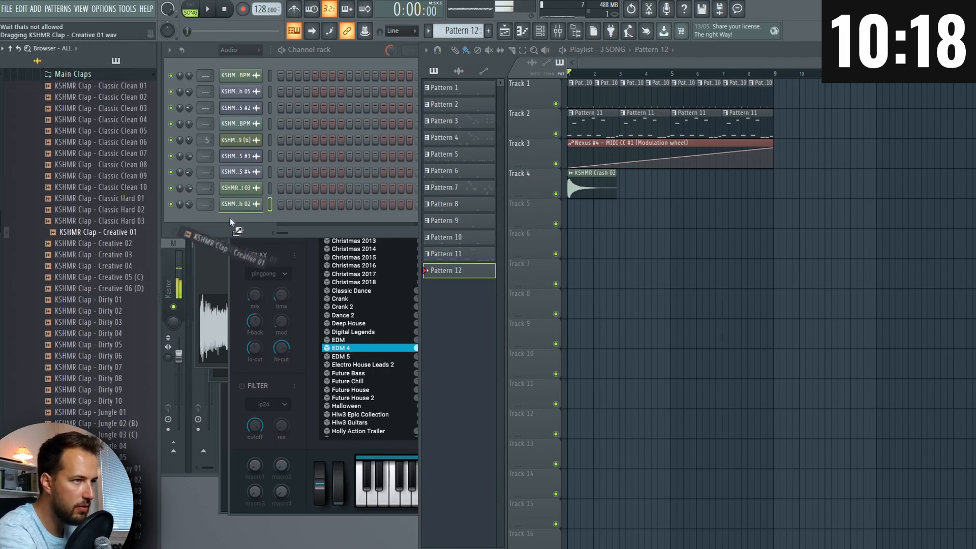
{"action": "left_click_drag", "start_coordinate": [230, 218], "coordinate": [240, 220]}
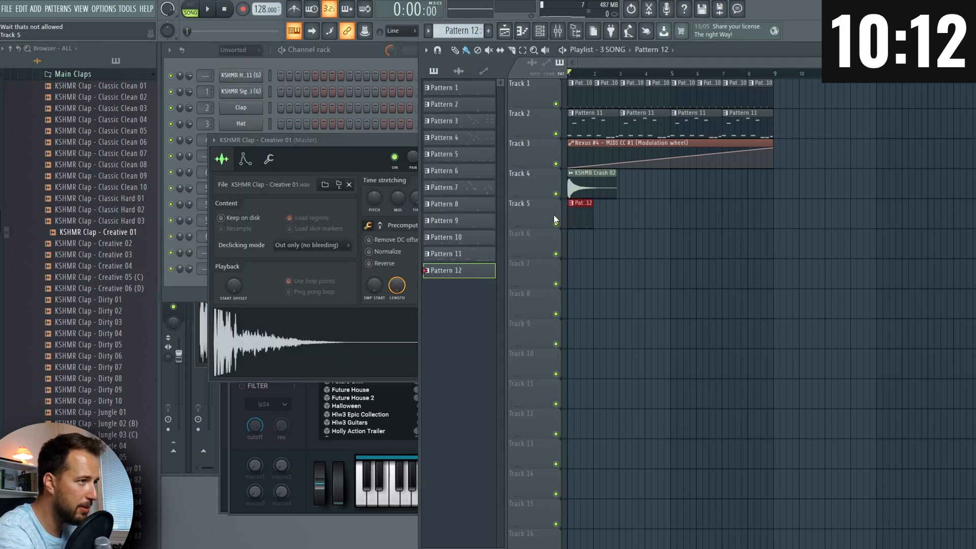
- Duplicate Pattern 12 along Track 5 through bar 8 while playing the arrangement
{"action": "key", "text": "space"}
{"action": "key", "text": "ctrl+b"}
{"action": "key", "text": "ctrl+b"}
{"action": "key", "text": "ctrl+b"}
{"action": "key", "text": "ctrl+b"}
{"action": "key", "text": "ctrl+b"}
{"action": "key", "text": "ctrl+b"}
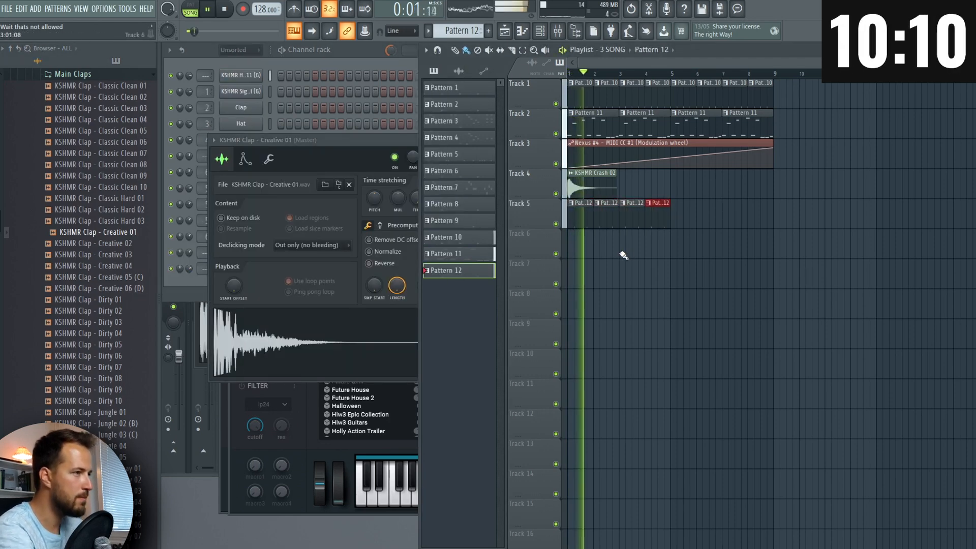
- Replace the new clap channel's sample with KSHMR Clap - Classic Clean 10 and audition it in the arrangement
{"action": "key", "text": "space"}
{"action": "middle_click", "coordinate": [123, 189]}
{"action": "key", "text": "space"}
- Load KSHMR Closed Hat - Clean 09 and Closed Hat - Distorted 01 as new channels and create Pattern 13
{"action": "left_click", "coordinate": [359, 56]}
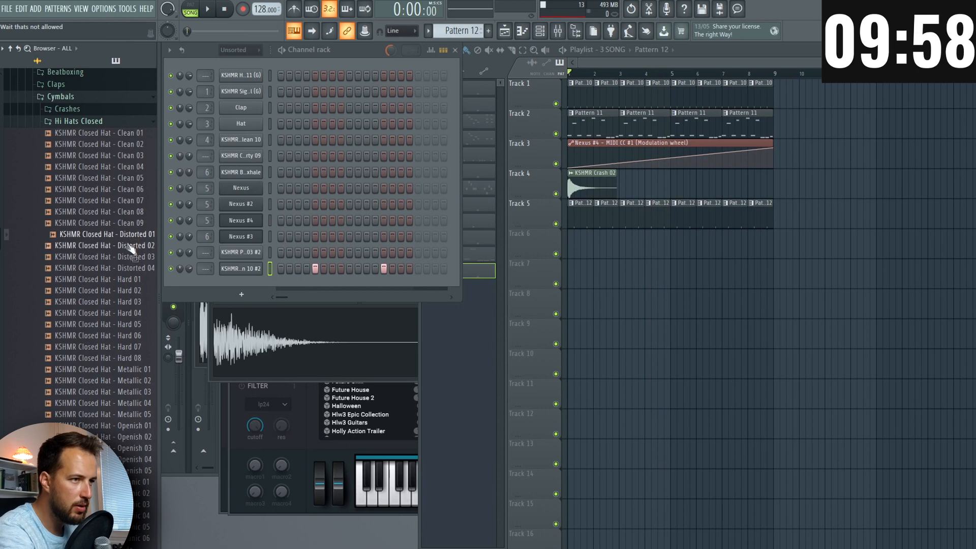
{"action": "left_click_drag", "start_coordinate": [121, 226], "coordinate": [240, 290]}
{"action": "left_click_drag", "start_coordinate": [121, 235], "coordinate": [241, 298]}
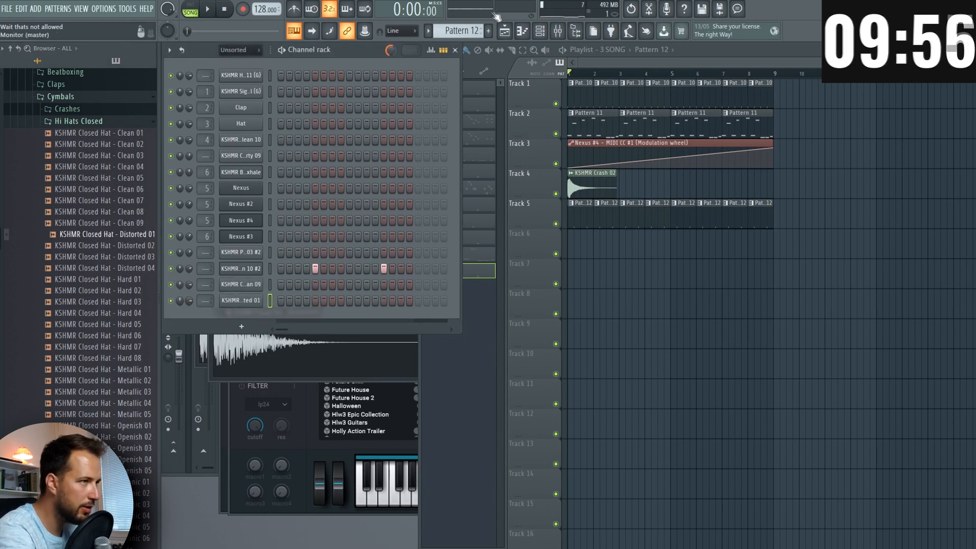
{"action": "left_click", "coordinate": [488, 31]}
{"action": "key", "text": "Return"}
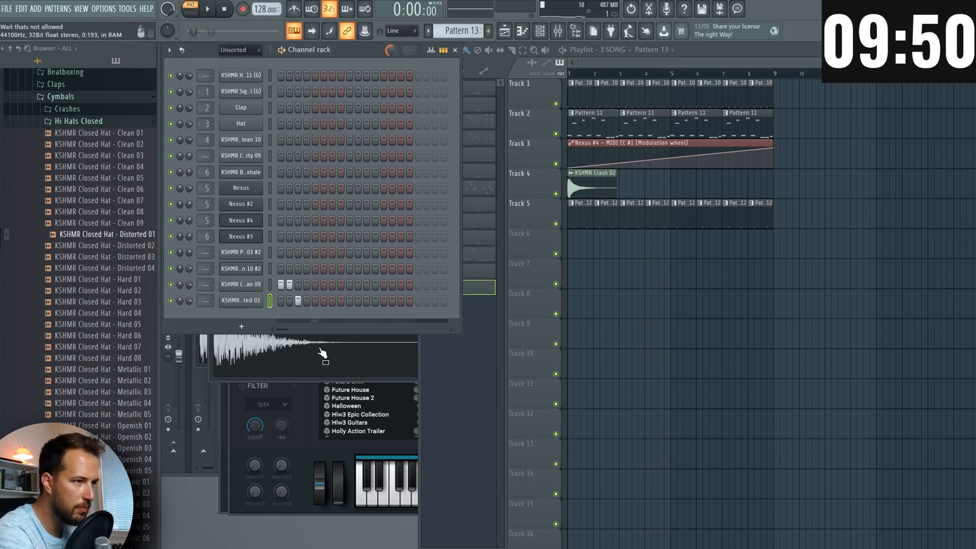
- Sequence the clean hat on steps 1, 2, 5, 9, 13 and the distorted hat on 3, 7, 11, 15, then fill Track 6 through bar 8
{"action": "left_click", "coordinate": [316, 285]}
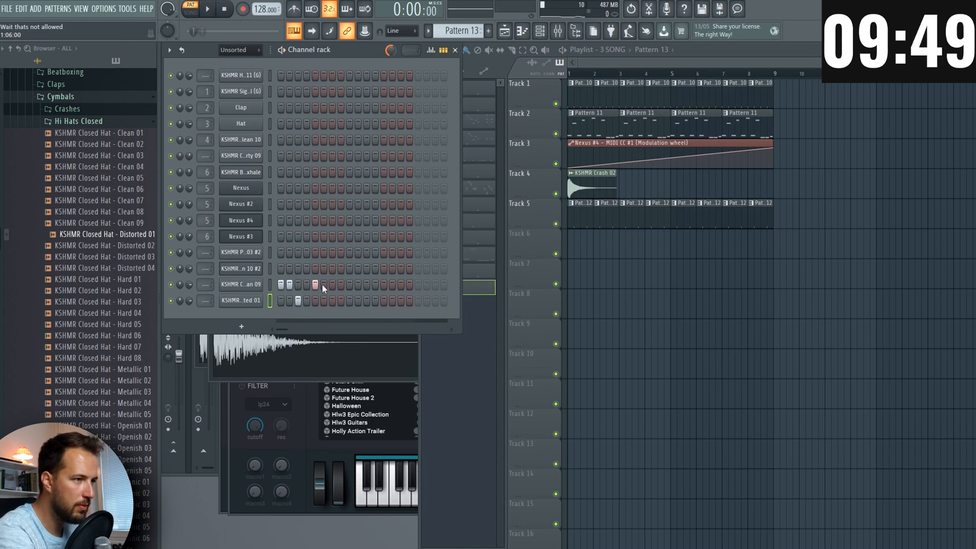
{"action": "left_click", "coordinate": [349, 284]}
{"action": "left_click", "coordinate": [366, 300]}
{"action": "left_click", "coordinate": [384, 285]}
{"action": "left_click", "coordinate": [401, 300]}
{"action": "left_click", "coordinate": [599, 253]}
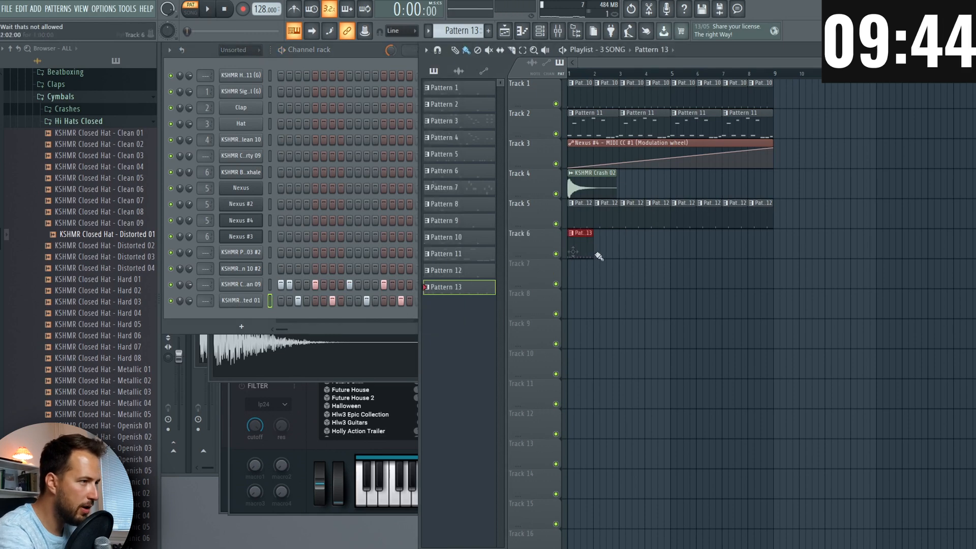
- Add KSHMR Long Sweep 04 - Clean from the upward sweeps to Track 7, aligned to end with bar 8
{"action": "left_click", "coordinate": [77, 99]}
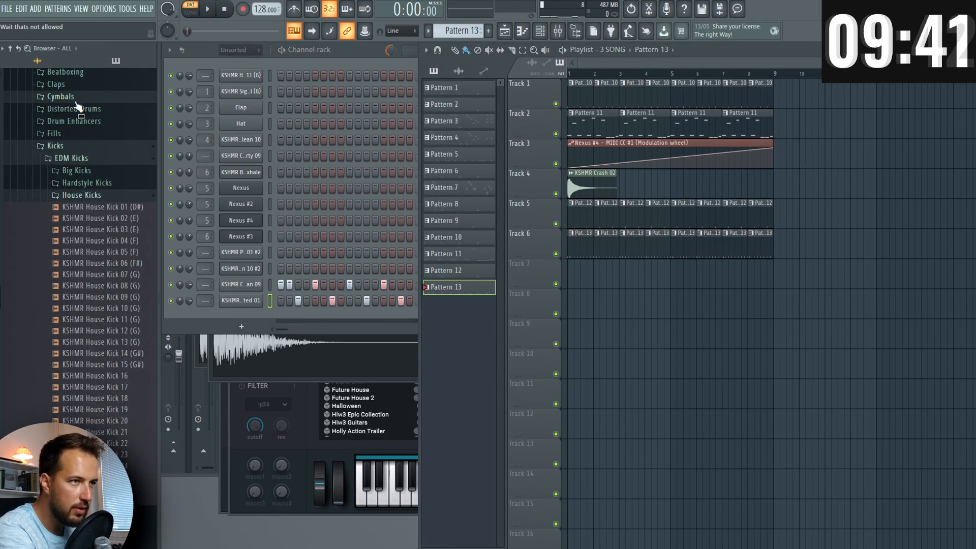
{"action": "scroll", "coordinate": [79, 107], "scroll_direction": "up", "scroll_amount": 4}
{"action": "left_click", "coordinate": [61, 281]}
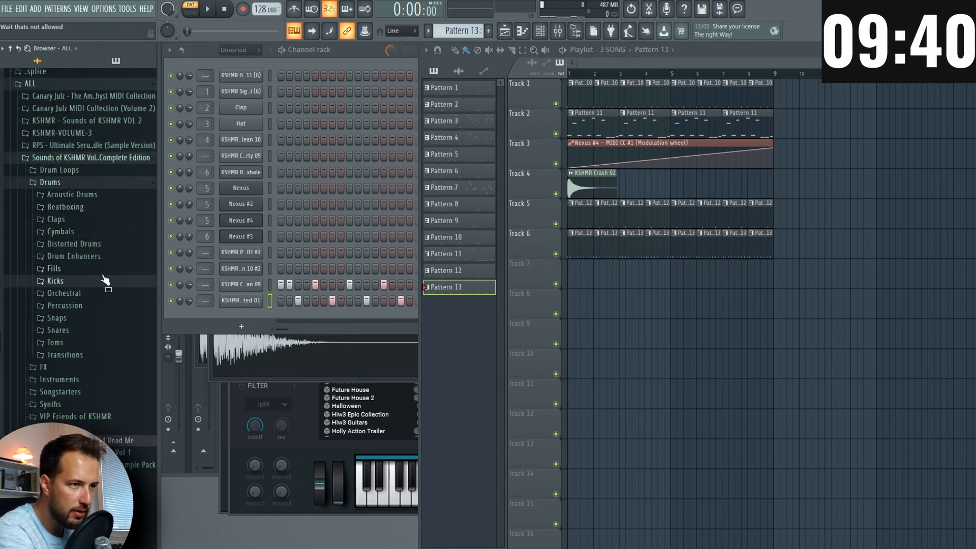
{"action": "left_click", "coordinate": [62, 183]}
{"action": "left_click", "coordinate": [43, 194]}
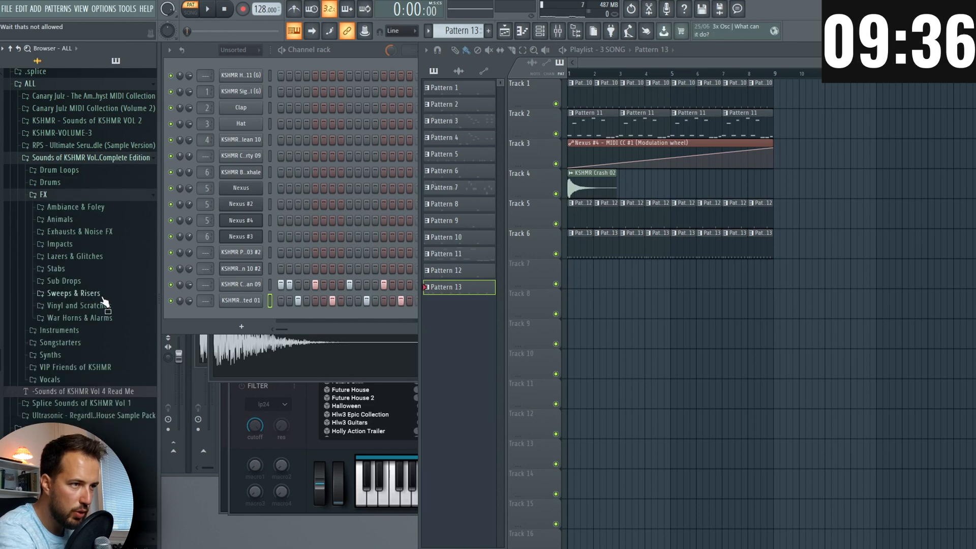
{"action": "left_click", "coordinate": [71, 293]}
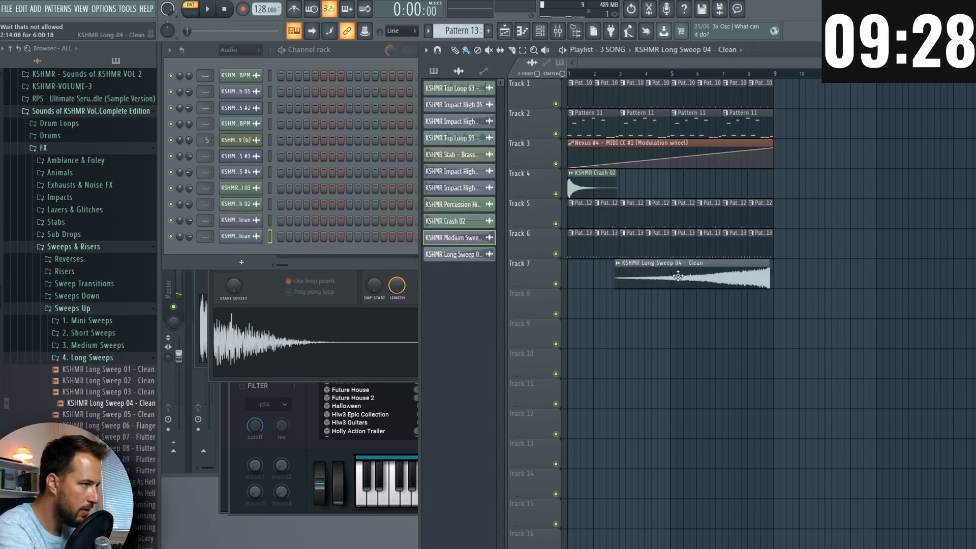
{"action": "left_click_drag", "start_coordinate": [677, 276], "coordinate": [681, 276]}
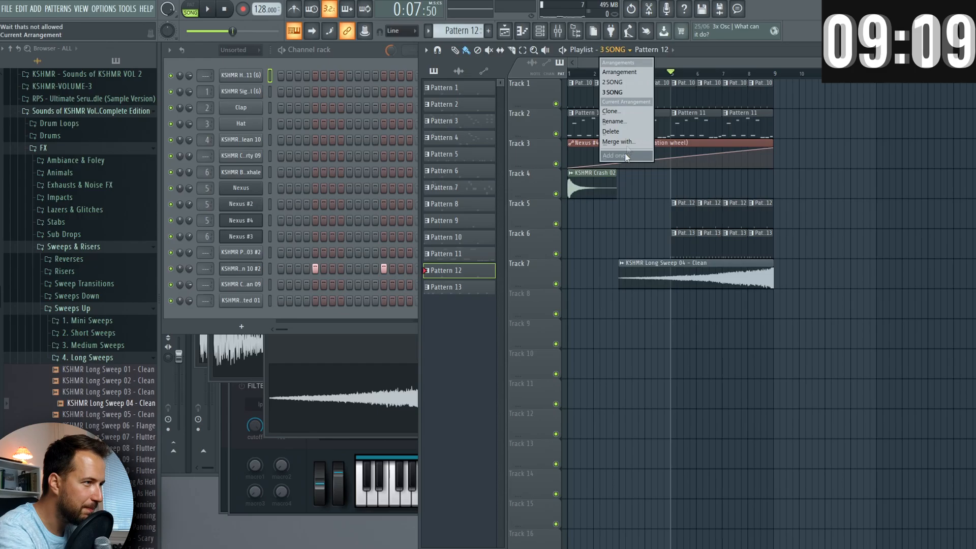
- Add a new arrangement named 4 SONG and create Pattern 14 for it
{"action": "left_click", "coordinate": [601, 157]}
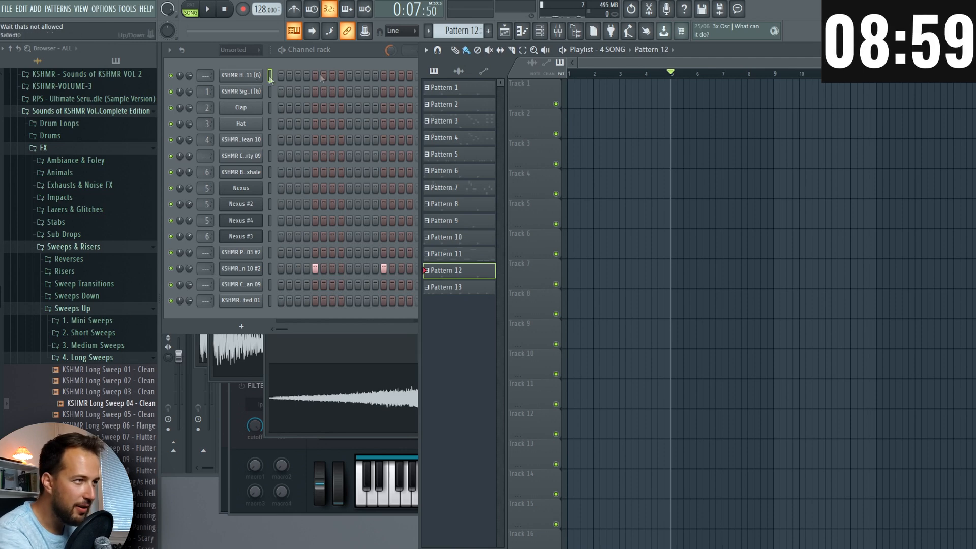
{"action": "left_click", "coordinate": [488, 31]}
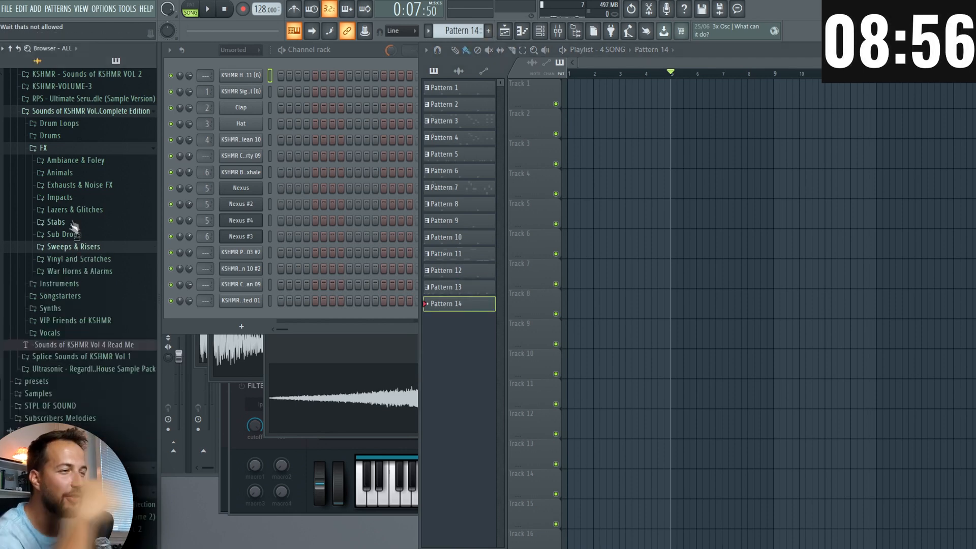
- Load KSHMR House Kick 08 (G) as a new channel and fill it on every fourth step in Pattern 14
{"action": "left_click", "coordinate": [44, 148]}
{"action": "left_click", "coordinate": [50, 135]}
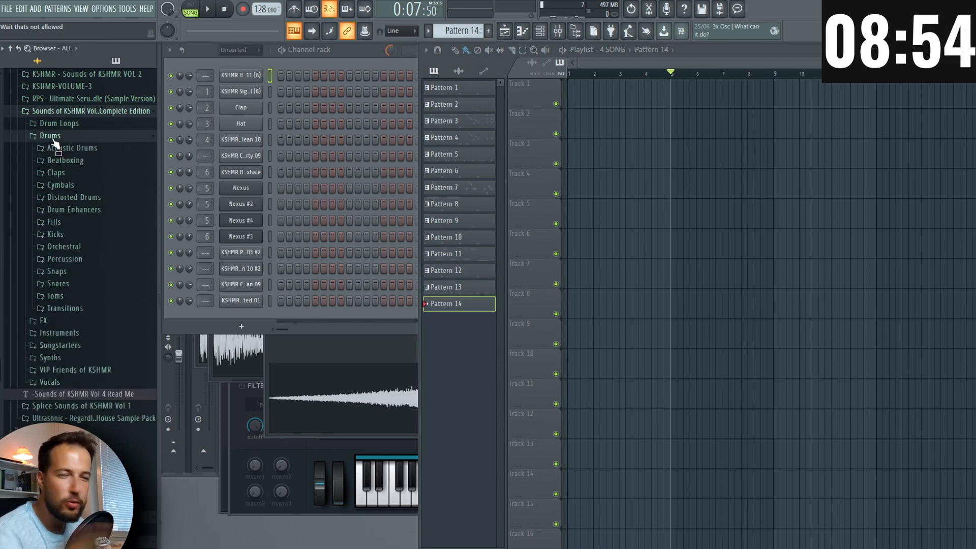
{"action": "left_click", "coordinate": [78, 235]}
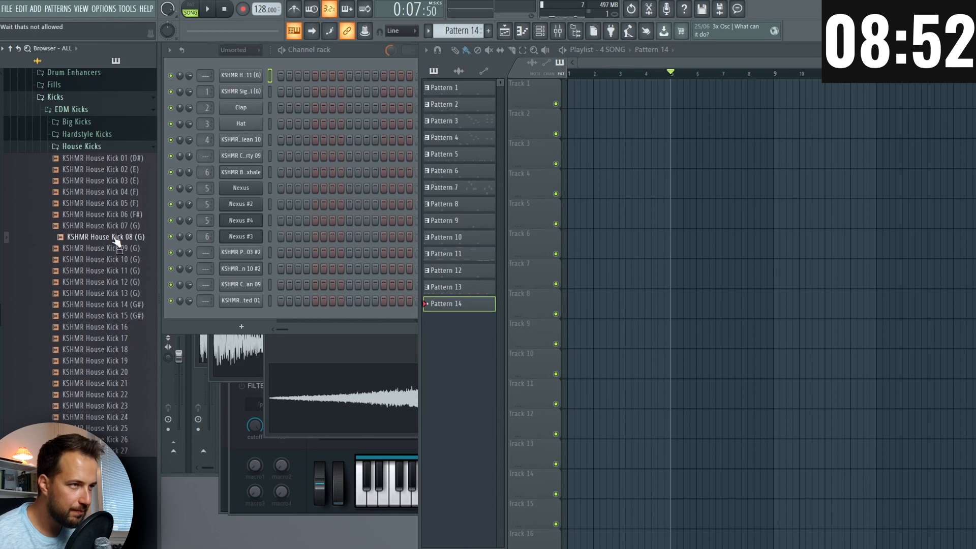
{"action": "left_click_drag", "start_coordinate": [114, 238], "coordinate": [251, 74]}
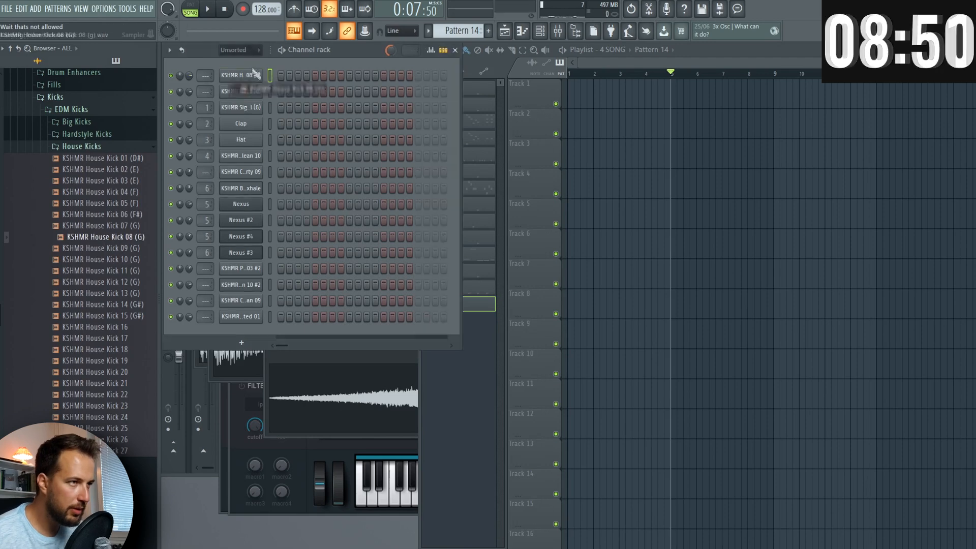
{"action": "right_click", "coordinate": [254, 75]}
{"action": "left_click", "coordinate": [396, 121]}
{"action": "left_click", "coordinate": [190, 7]}
- Load another KSHMR drum sample as a channel below the kick and fill Track 1 with Pattern 14 through bar 8
{"action": "left_click", "coordinate": [71, 110]}
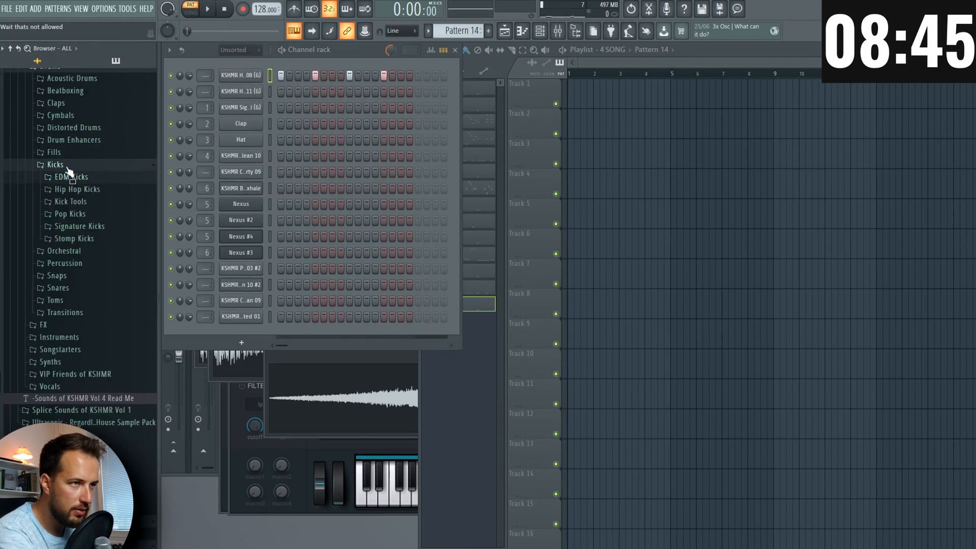
{"action": "left_click", "coordinate": [67, 167]}
{"action": "left_click", "coordinate": [81, 257]}
{"action": "left_click", "coordinate": [115, 273]}
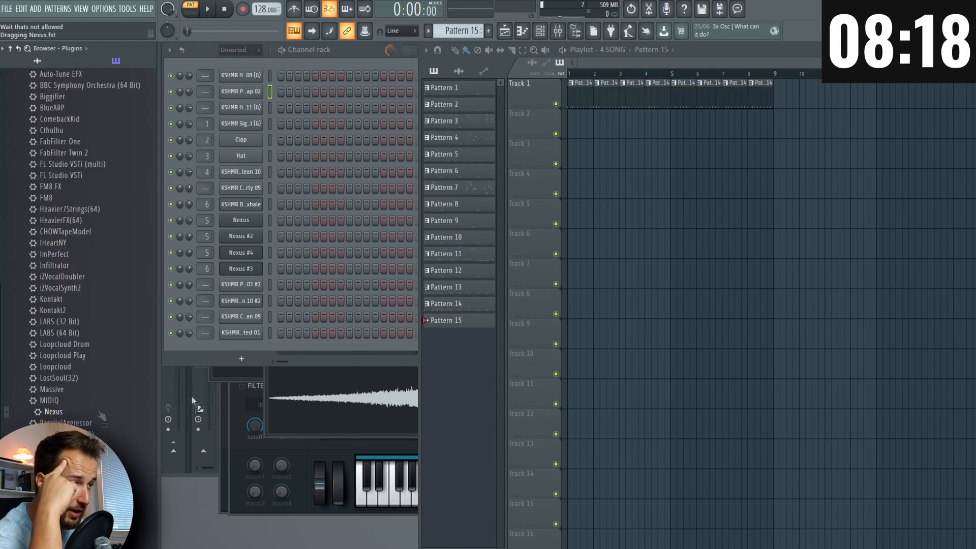
- Add a new Nexus instrument channel and load the Bright Piano preset from the Piano category
{"action": "left_click_drag", "start_coordinate": [254, 349], "coordinate": [254, 350]}
{"action": "left_click", "coordinate": [442, 380]}
{"action": "left_click", "coordinate": [563, 323]}
{"action": "left_click", "coordinate": [555, 363]}
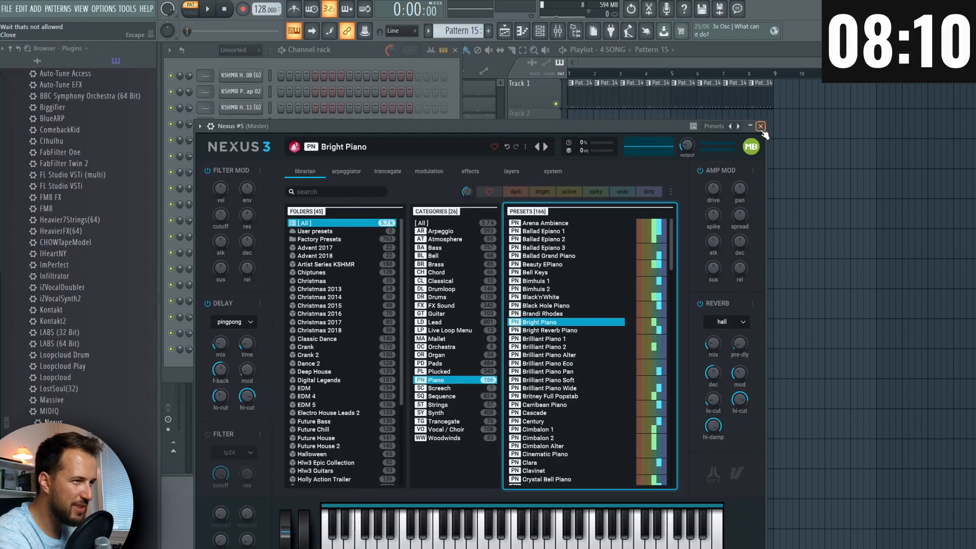
{"action": "left_click", "coordinate": [760, 126]}
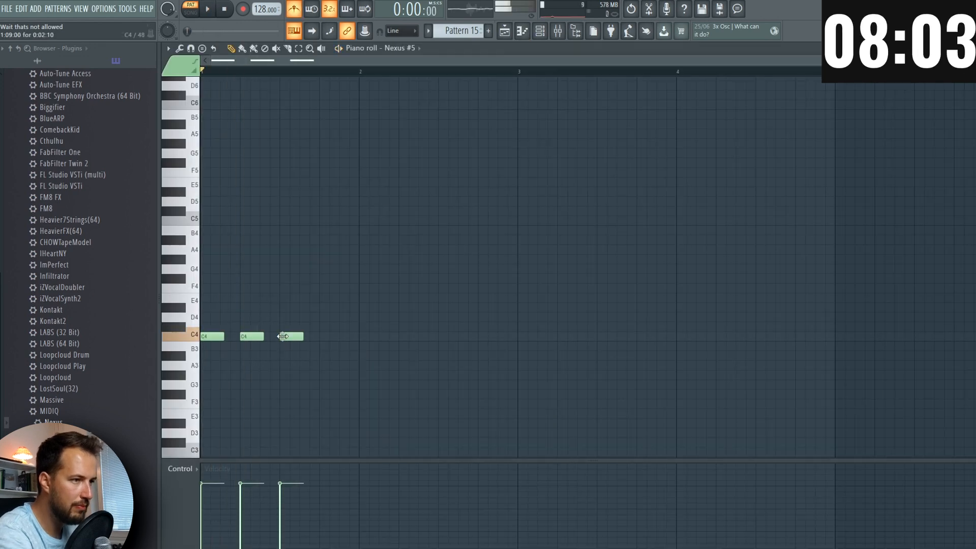
- Draw a five-note C4 rhythm in bar 1 and copy it to D#4, F4 and C#4 in bars 2 to 4
{"action": "left_click", "coordinate": [320, 336]}
{"action": "left_click", "coordinate": [347, 336]}
{"action": "left_click_drag", "start_coordinate": [209, 336], "coordinate": [368, 306]}
{"action": "left_click_drag", "start_coordinate": [368, 306], "coordinate": [529, 289]}
{"action": "left_click_drag", "start_coordinate": [529, 289], "coordinate": [687, 333]}
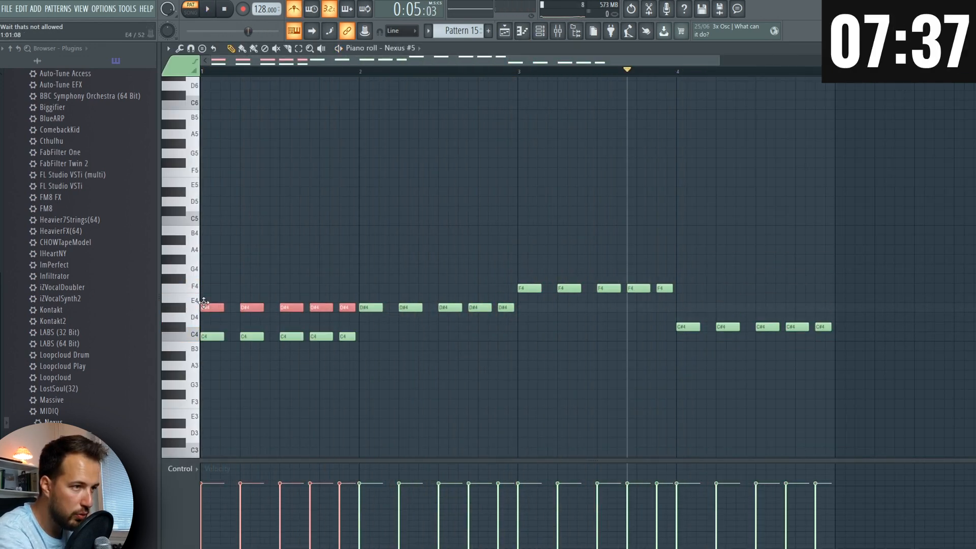
- Stack G4 notes onto the bar 1 chord and G4 and A#4 above bar 2's D#4 notes, auditioning the chords
{"action": "left_click_drag", "start_coordinate": [203, 303], "coordinate": [208, 268]}
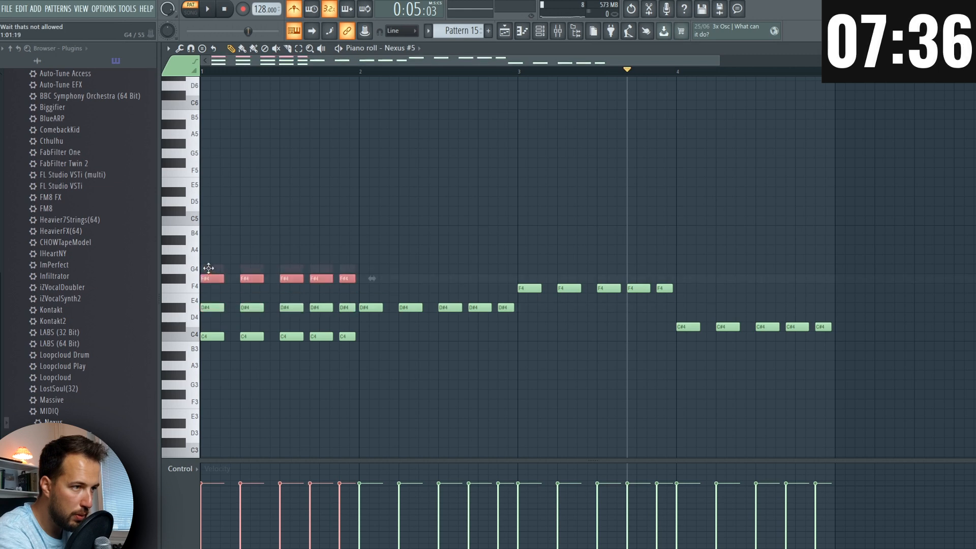
{"action": "key", "text": "space"}
{"action": "left_click", "coordinate": [399, 164], "text": "ctrl"}
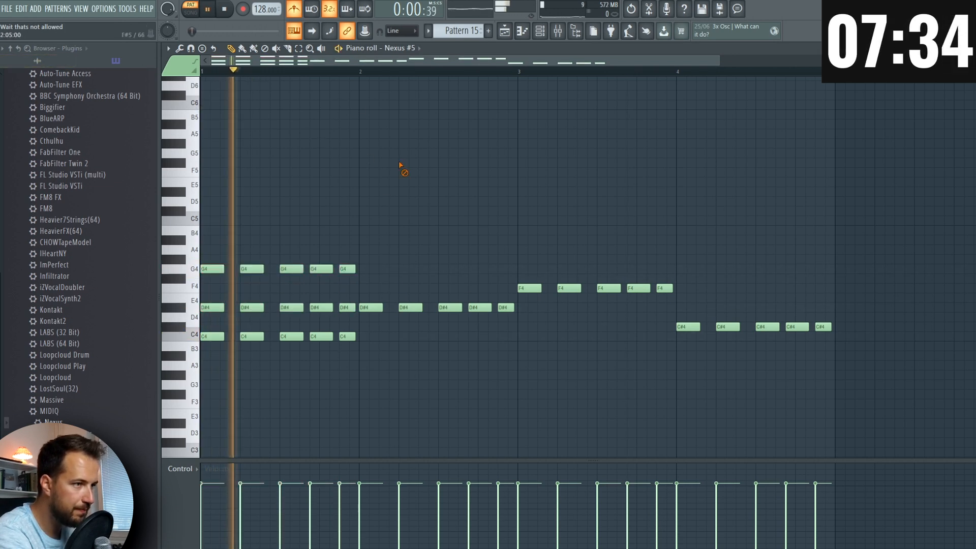
{"action": "key", "text": "space"}
{"action": "left_click_drag", "start_coordinate": [367, 308], "coordinate": [367, 269]}
{"action": "left_click_drag", "start_coordinate": [367, 269], "coordinate": [367, 231]}
{"action": "key", "text": "space"}
{"action": "left_click_drag", "start_coordinate": [518, 246], "coordinate": [371, 260]}
{"action": "key", "text": "space"}
- Stack A4 and C5 above bar 3's F4 notes, then F4 and G#4 above bar 4's C#4 notes, and audition
{"action": "left_click_drag", "start_coordinate": [699, 255], "coordinate": [529, 250]}
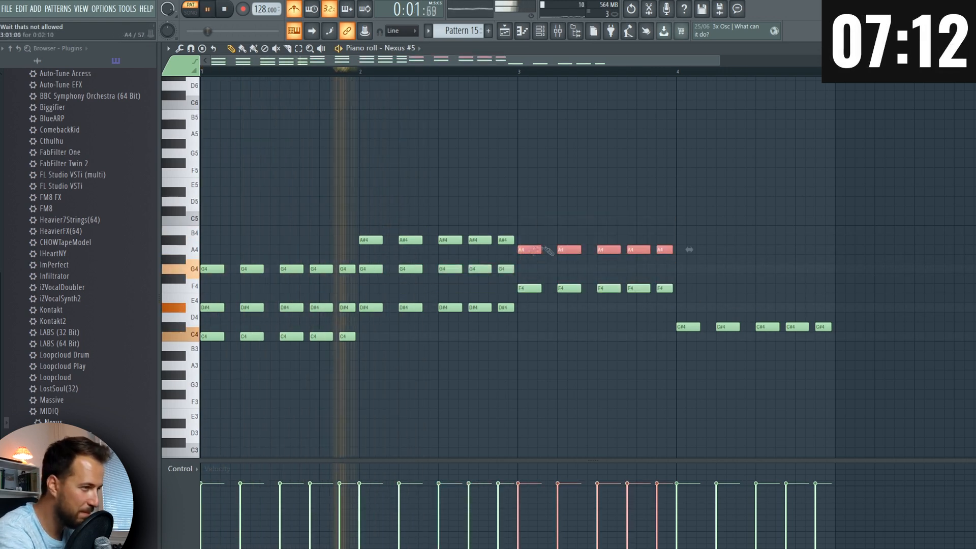
{"action": "left_click_drag", "start_coordinate": [528, 249], "coordinate": [528, 220]}
{"action": "left_click", "coordinate": [686, 325]}
{"action": "left_click", "coordinate": [692, 288]}
{"action": "left_click", "coordinate": [692, 259]}
{"action": "left_click", "coordinate": [637, 71]}
{"action": "key", "text": "space"}
{"action": "key", "text": "space"}
- Split the third chord of bar 4 into two short hits and transpose all the chords up one octave
{"action": "left_click_drag", "start_coordinate": [708, 310], "coordinate": [841, 341]}
{"action": "left_click_drag", "start_coordinate": [730, 327], "coordinate": [730, 259]}
{"action": "left_click_drag", "start_coordinate": [750, 249], "coordinate": [766, 330]}
{"action": "left_click_drag", "start_coordinate": [760, 327], "coordinate": [770, 327]}
{"action": "key", "text": "space"}
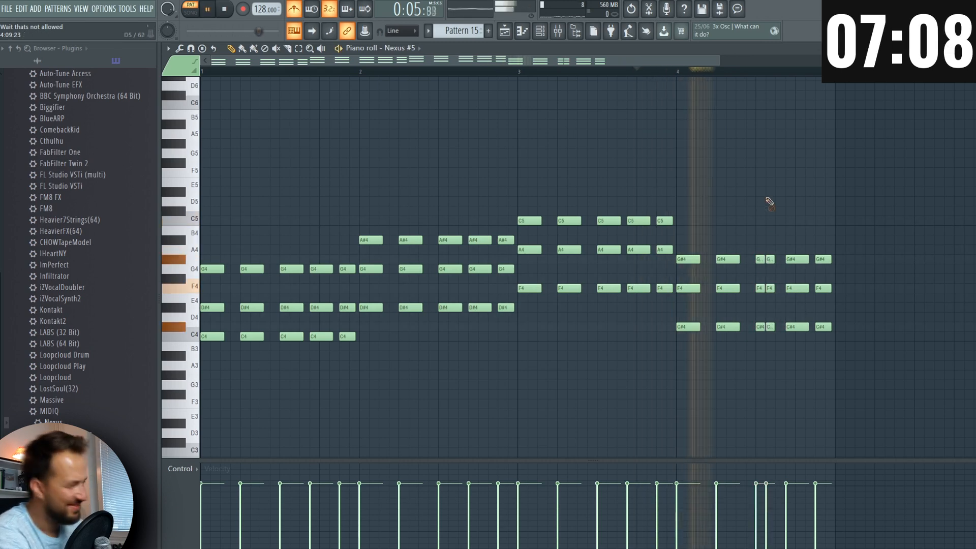
{"action": "left_click", "coordinate": [969, 48]}
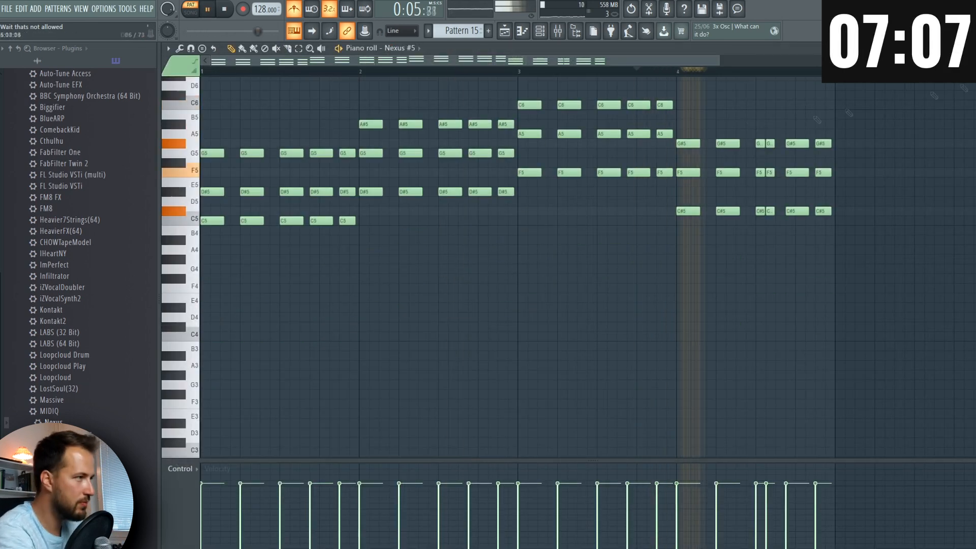
- Add the chord roots an octave lower, C4, D#4, F4 and C#4, and copy them into the Nexus channel's piano roll
{"action": "left_click_drag", "start_coordinate": [680, 257], "coordinate": [834, 289]}
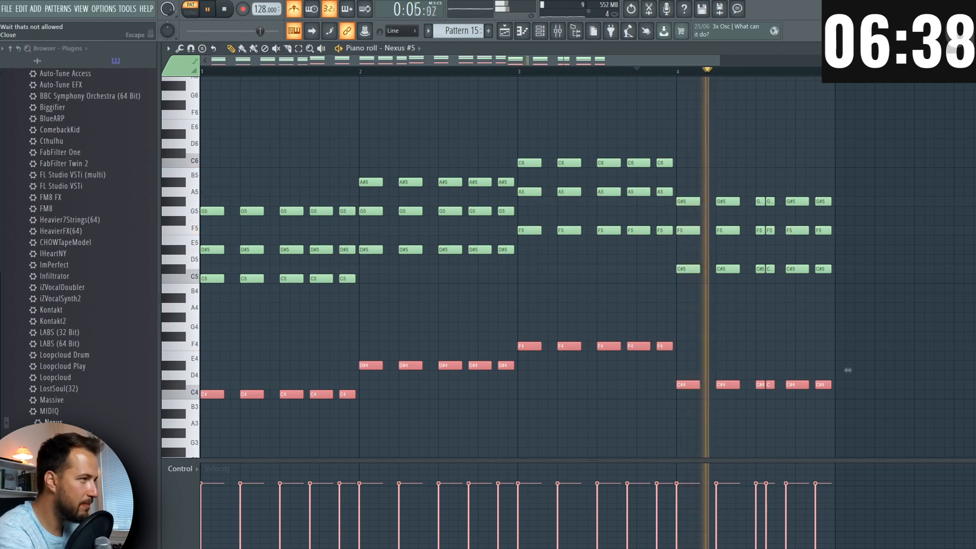
{"action": "key", "text": "F7"}
{"action": "left_click", "coordinate": [296, 350]}
{"action": "left_click_drag", "start_coordinate": [892, 319], "coordinate": [189, 458]}
{"action": "key", "text": "F7"}
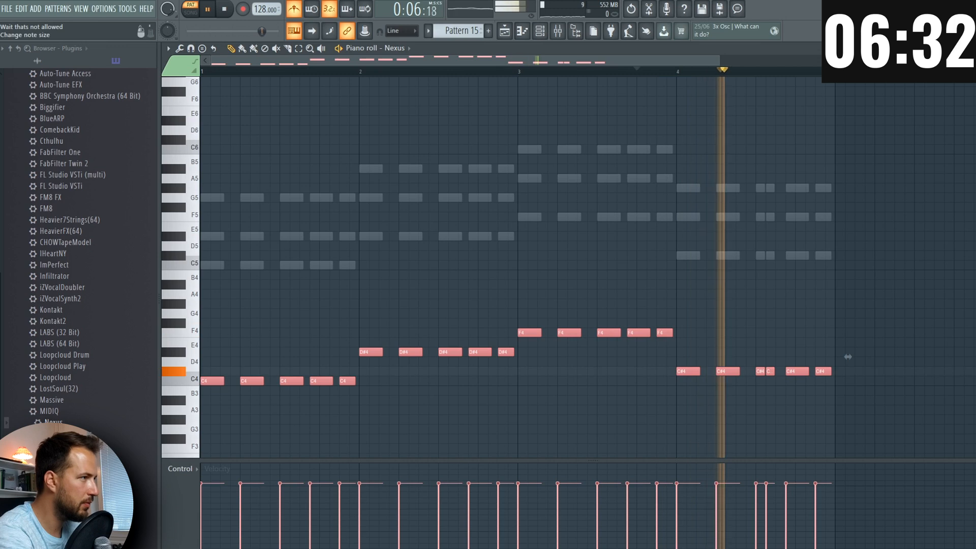
{"action": "key", "text": "Escape"}
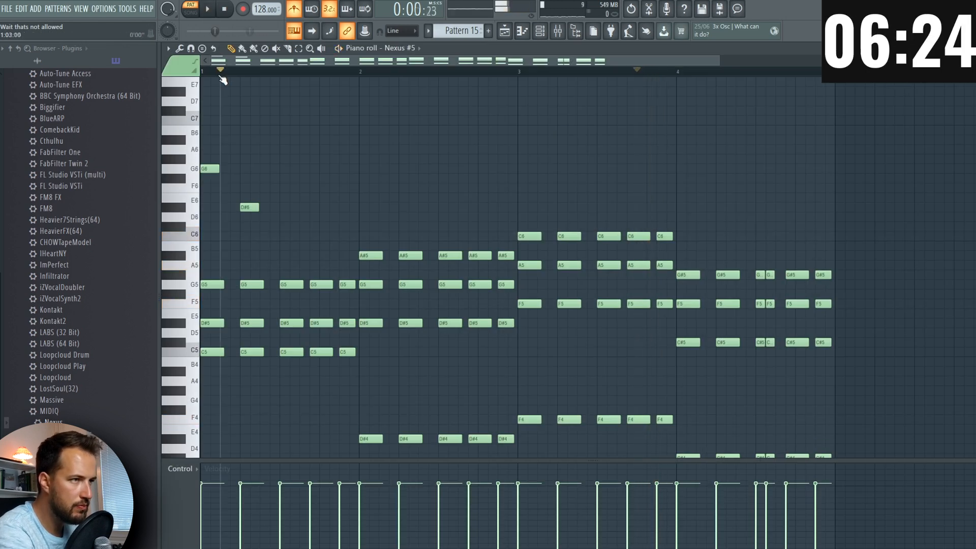
- Continue the bar 1 melody above the Nexus #5 chords with one A#6 and two C7 notes, auditioning it
{"action": "key", "text": "space"}
{"action": "mouse_move", "coordinate": [283, 138]}
{"action": "left_mouse_down"}
{"action": "mouse_move", "coordinate": [310, 133]}
{"action": "mouse_move", "coordinate": [313, 120]}
{"action": "left_mouse_up"}
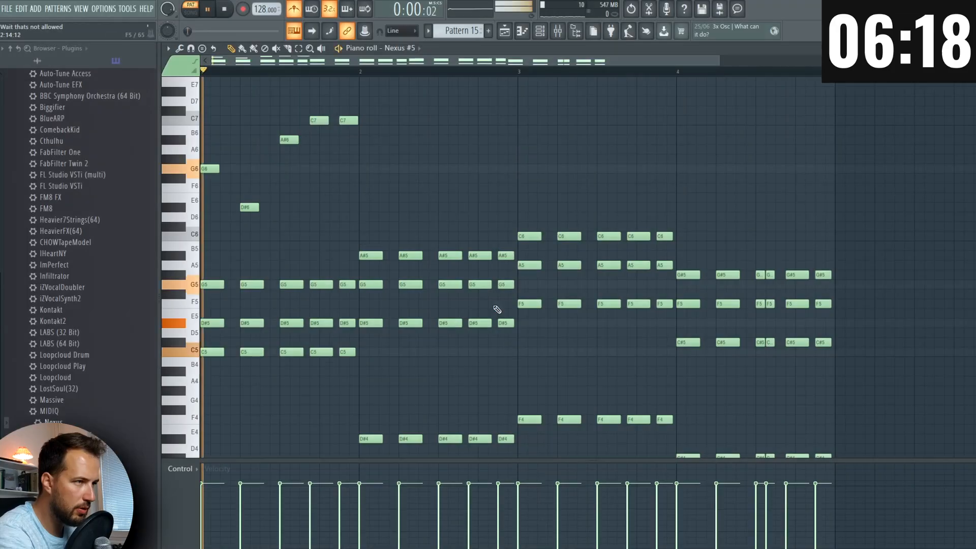
{"action": "scroll", "coordinate": [374, 217], "scroll_direction": "up", "scroll_amount": 2}
{"action": "key", "text": "space"}
{"action": "key", "text": "space"}
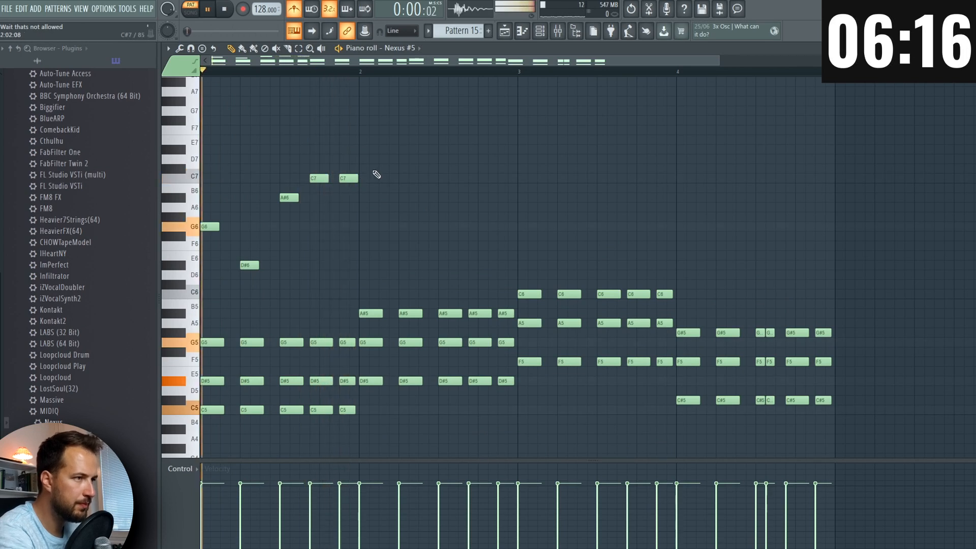
- Duplicate the bar 1 melody notes into bars 2, 3 and 4
{"action": "left_click_drag", "start_coordinate": [405, 146], "coordinate": [201, 291]}
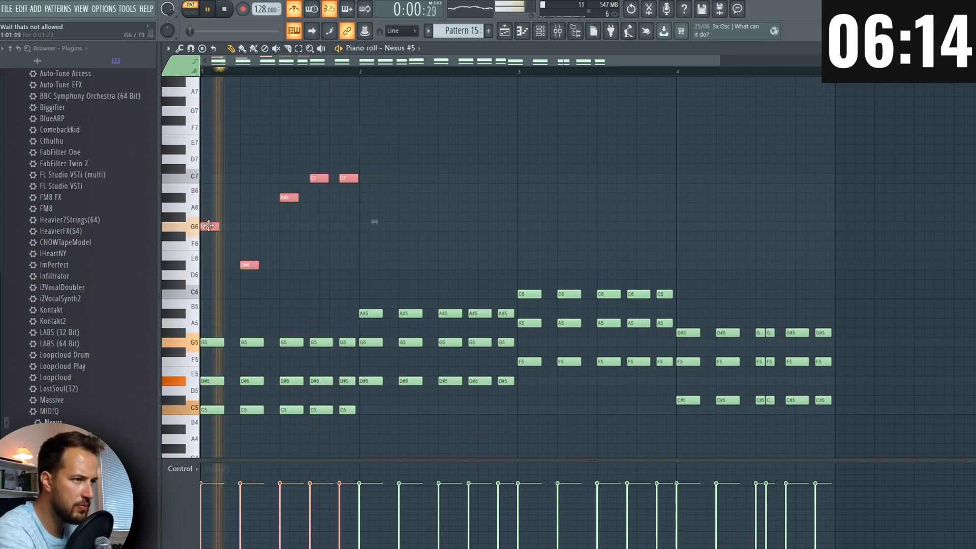
{"action": "key", "text": "ctrl+b"}
{"action": "key", "text": "ctrl+b"}
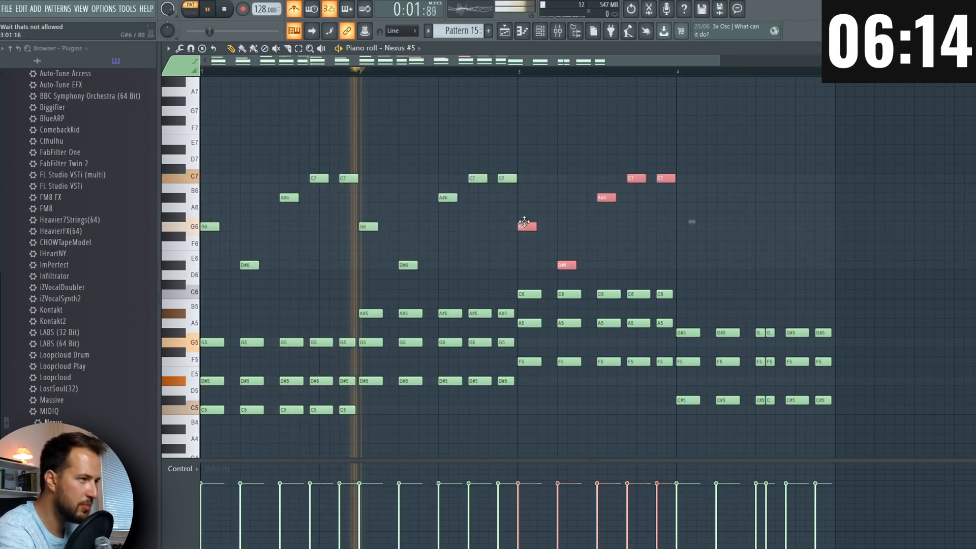
{"action": "key", "text": "ctrl+b"}
{"action": "key", "text": "ctrl+d"}
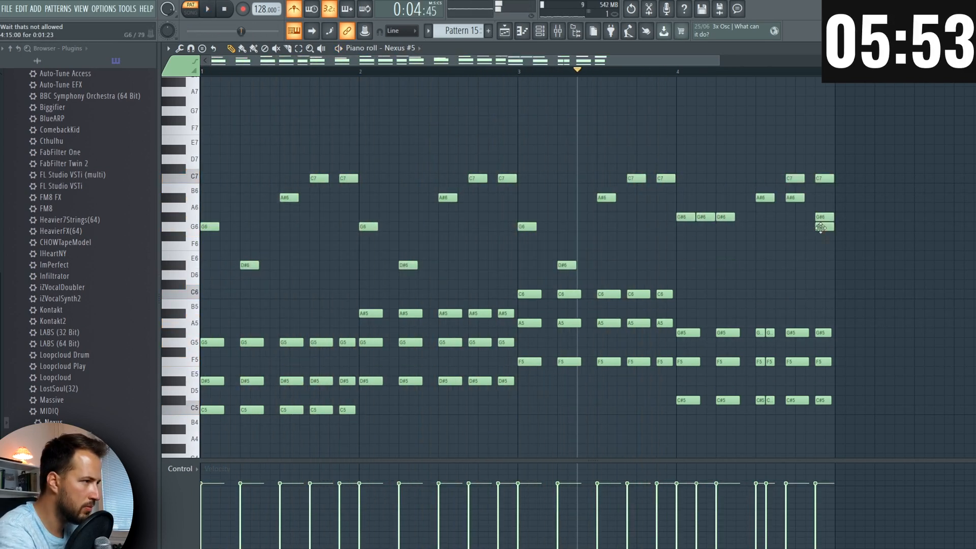
- Delete the surplus G6 and two C7 notes in bar 4, select the whole melody and place Pattern 15 on Track 2
{"action": "right_click", "coordinate": [821, 227]}
{"action": "key", "text": "space"}
{"action": "right_click", "coordinate": [824, 179]}
{"action": "right_click", "coordinate": [795, 179]}
{"action": "left_click_drag", "start_coordinate": [915, 126], "coordinate": [132, 246]}
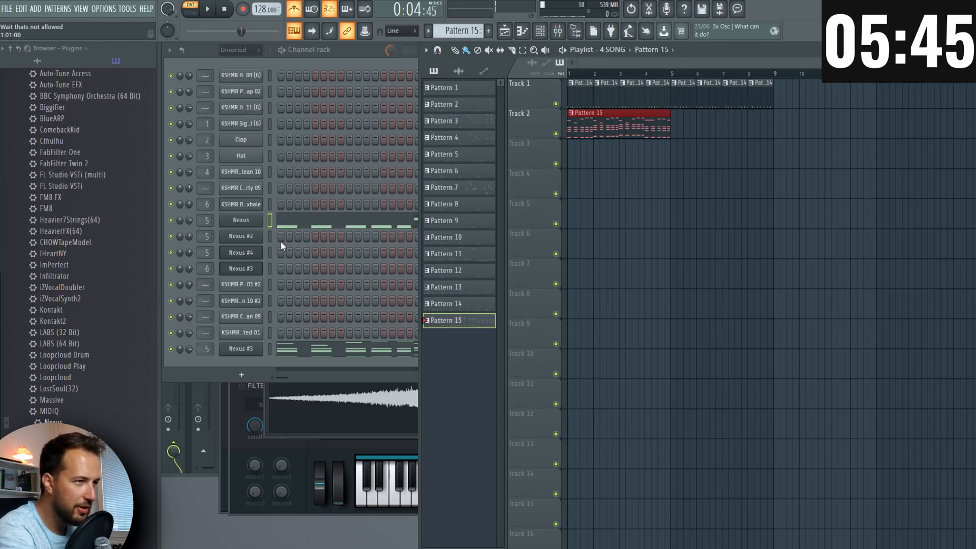
- Clone the Nexus #5 channel and select the Avatar preset from the Plucked category
{"action": "right_click", "coordinate": [257, 349]}
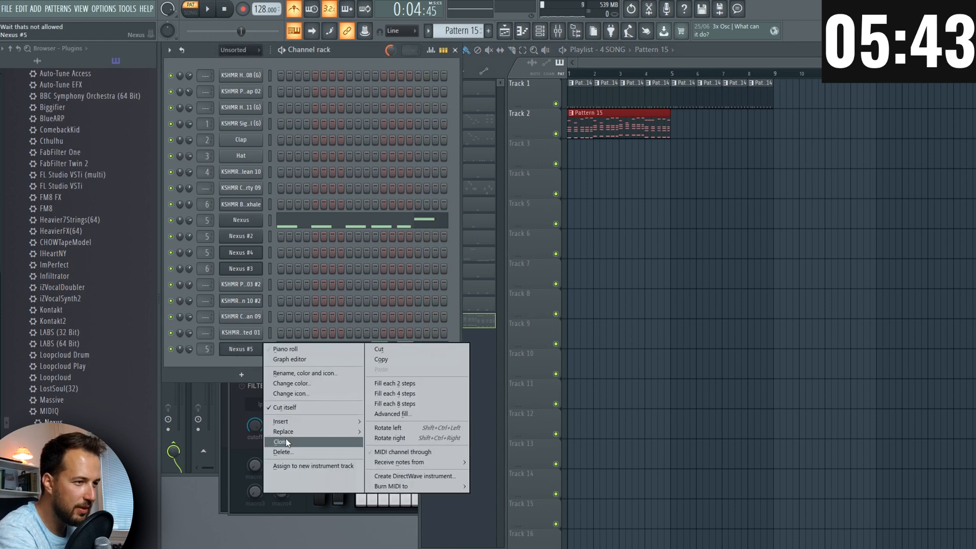
{"action": "left_click", "coordinate": [285, 441]}
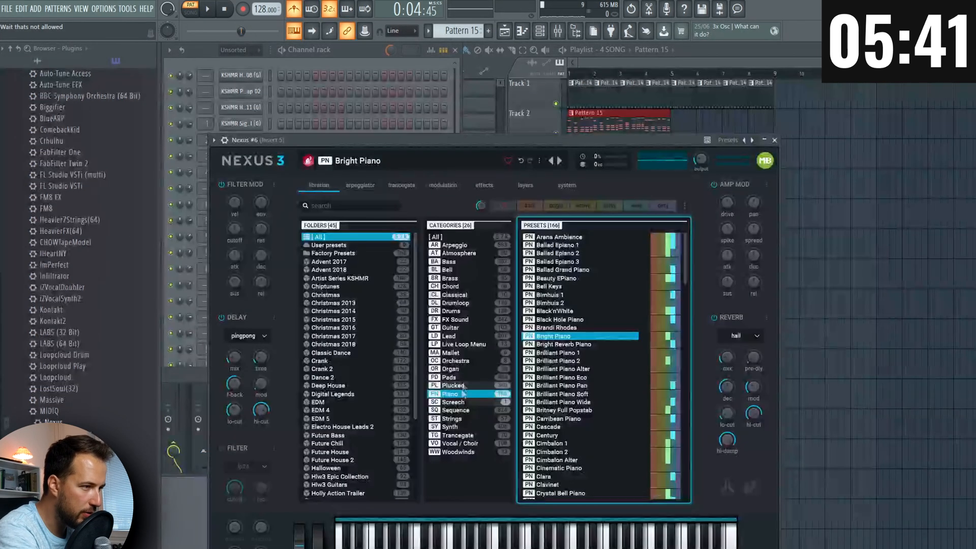
{"action": "left_click", "coordinate": [461, 386]}
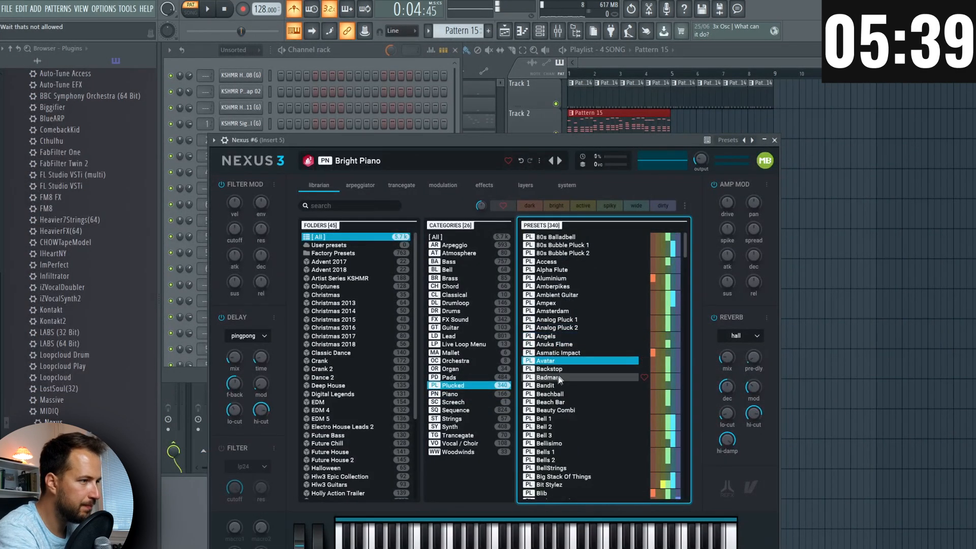
- Create Pattern 16 with the melody pasted into Nexus #6 one octave lower and place it on Track 3
{"action": "left_click", "coordinate": [487, 31]}
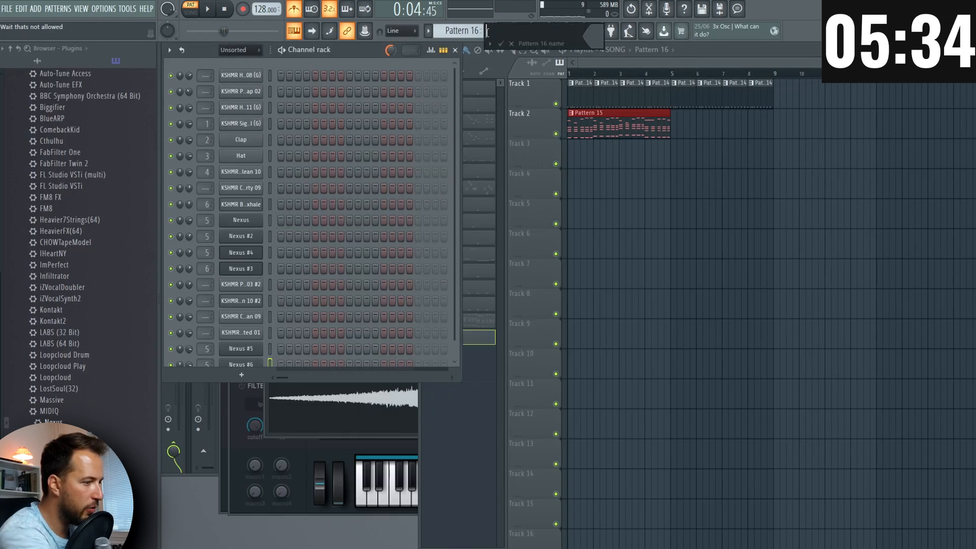
{"action": "right_click", "coordinate": [246, 363]}
{"action": "left_click", "coordinate": [284, 364]}
{"action": "key", "text": "space"}
{"action": "key", "text": "ctrl+Down"}
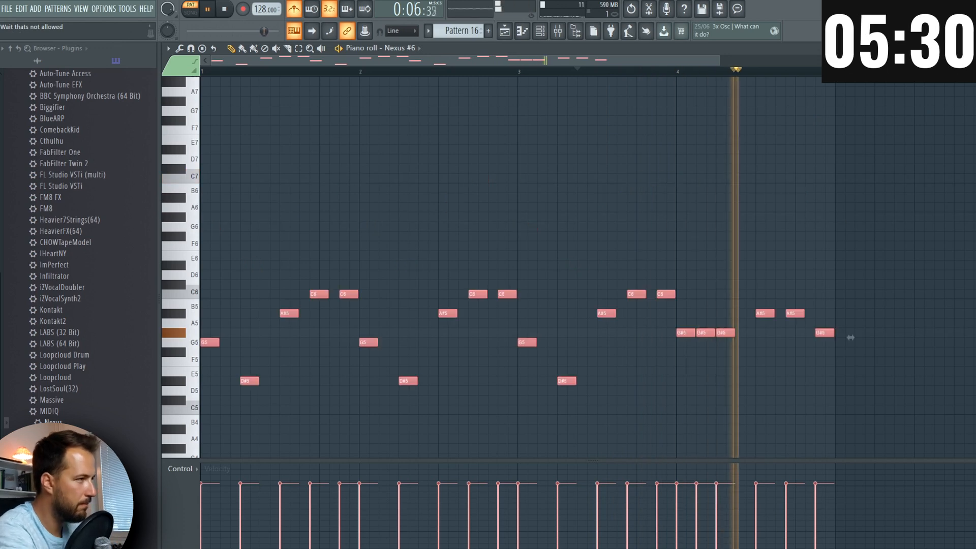
{"action": "left_click", "coordinate": [969, 49]}
{"action": "right_click", "coordinate": [632, 165]}
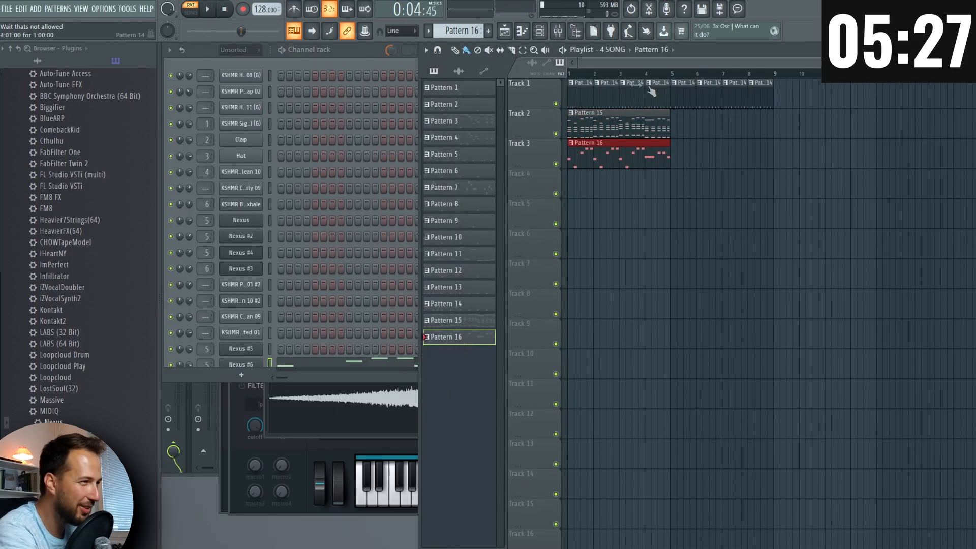
- Stop playback and duplicate the Pattern 15 and Pattern 16 clips into bars 5 to 8
{"action": "key", "text": "space"}
{"action": "left_click_drag", "start_coordinate": [705, 132], "coordinate": [654, 155]}
{"action": "key", "text": "ctrl+b"}
{"action": "left_click", "coordinate": [697, 215], "text": "ctrl"}
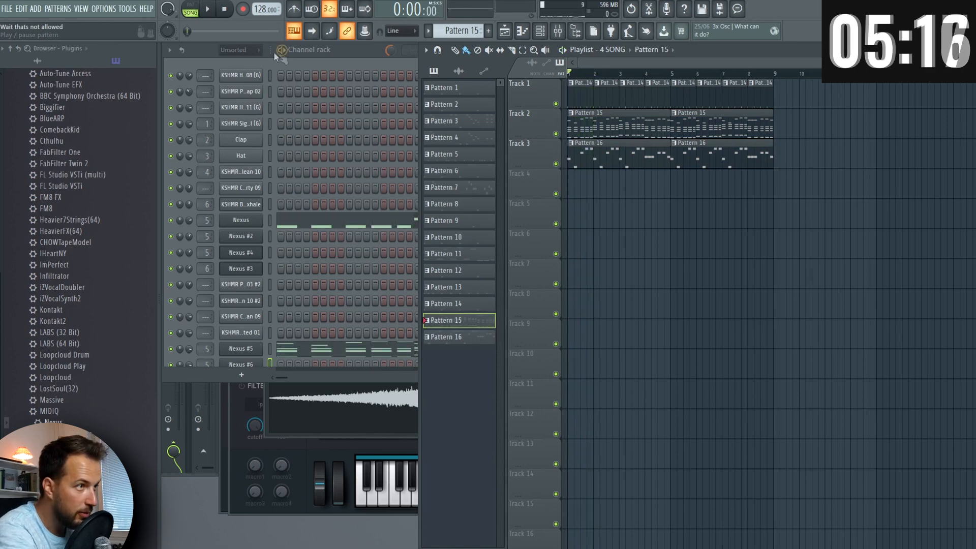
- Show all channels in the channel rack and add a new arrangement named 5 SONG
{"action": "left_click", "coordinate": [239, 50]}
{"action": "left_click", "coordinate": [239, 61]}
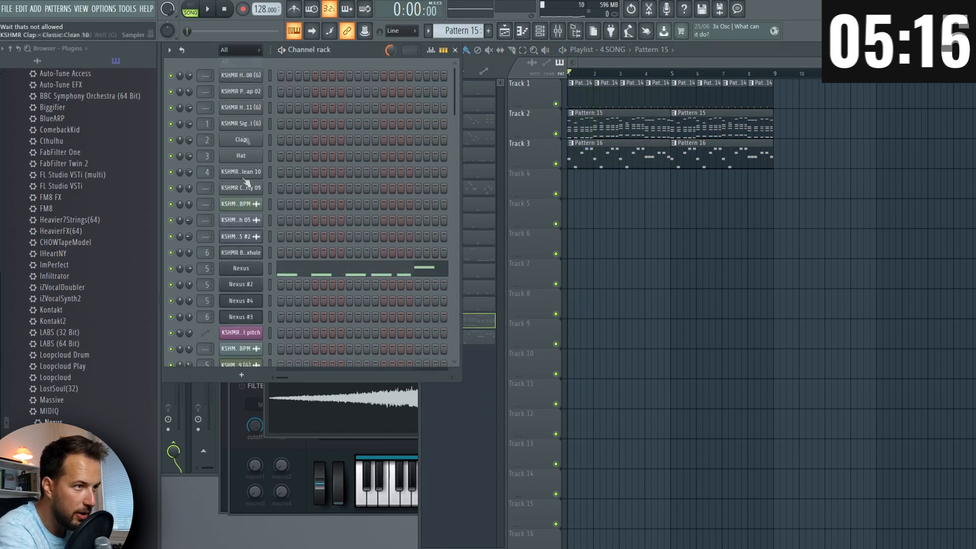
{"action": "scroll", "coordinate": [259, 222], "scroll_direction": "down", "scroll_amount": 6}
{"action": "left_click", "coordinate": [605, 50]}
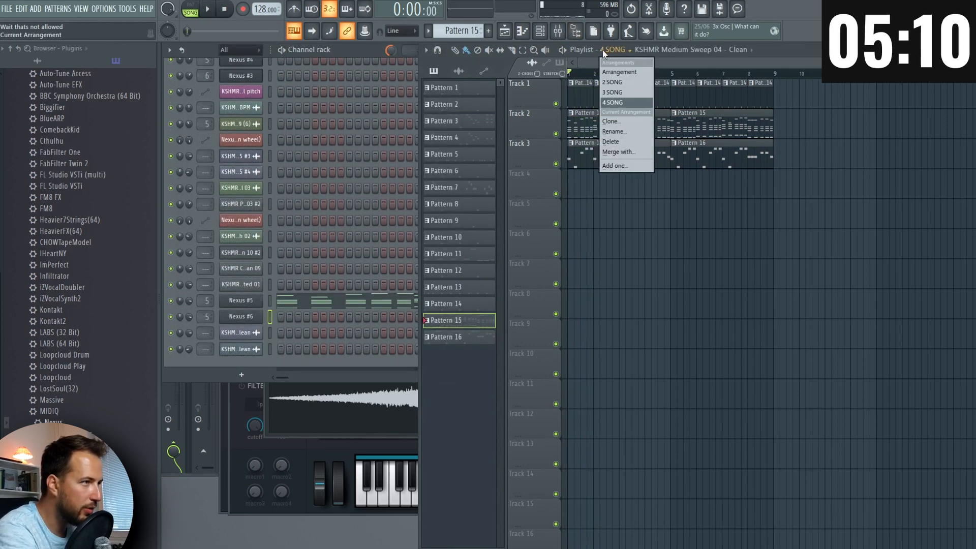
{"action": "left_click", "coordinate": [615, 165]}
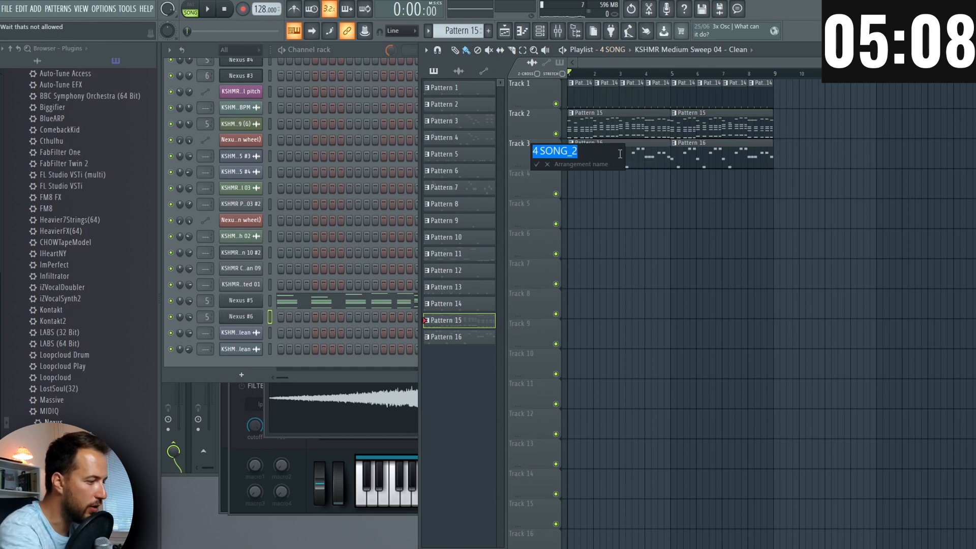
{"action": "type", "text": "5 SONG"}
{"action": "key", "text": "Return"}
{"action": "scroll", "coordinate": [340, 129], "scroll_direction": "up", "scroll_amount": 15}
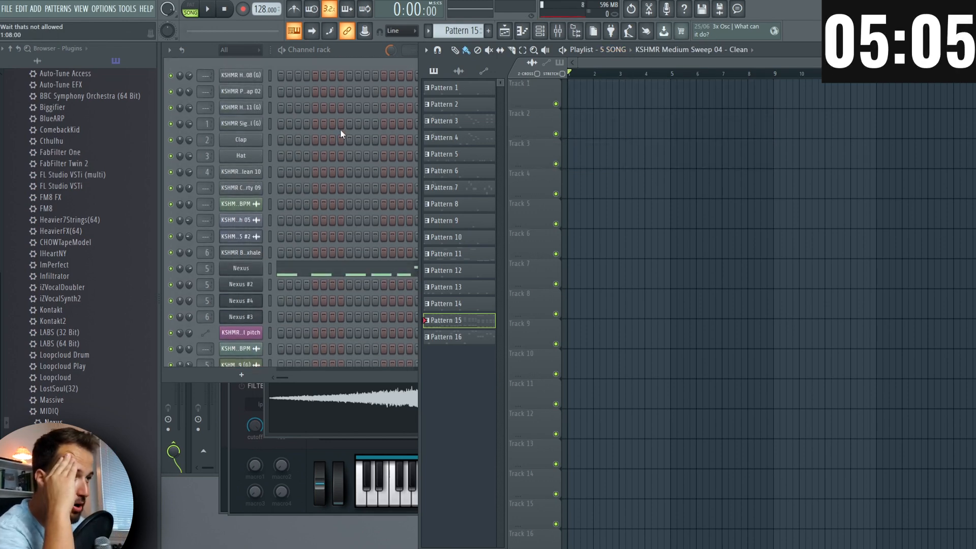
- Create Pattern 17 with the KSHMR Sig kick on every fourth step and lay it along Track 1 for eight bars
{"action": "right_click", "coordinate": [261, 111]}
{"action": "left_click", "coordinate": [432, 151]}
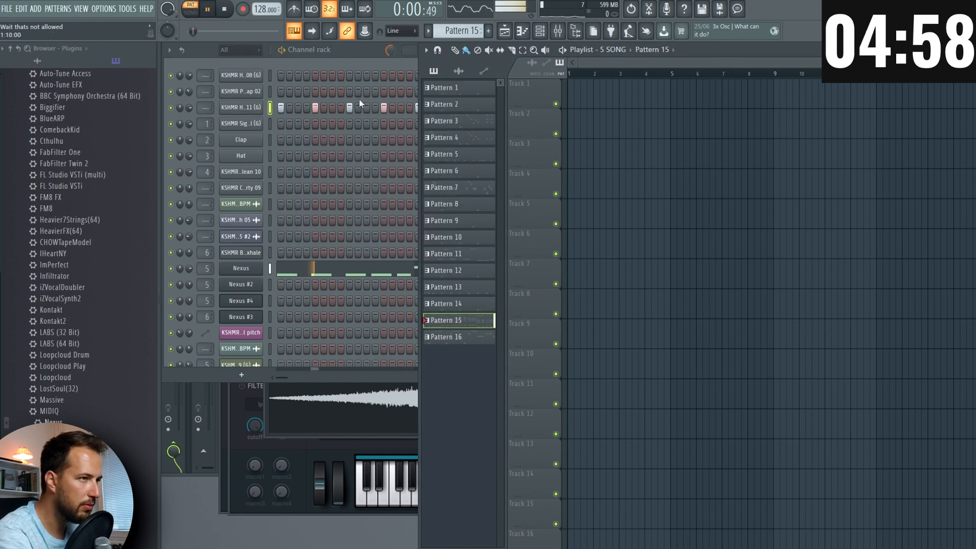
{"action": "key", "text": "space"}
{"action": "left_click", "coordinate": [488, 30]}
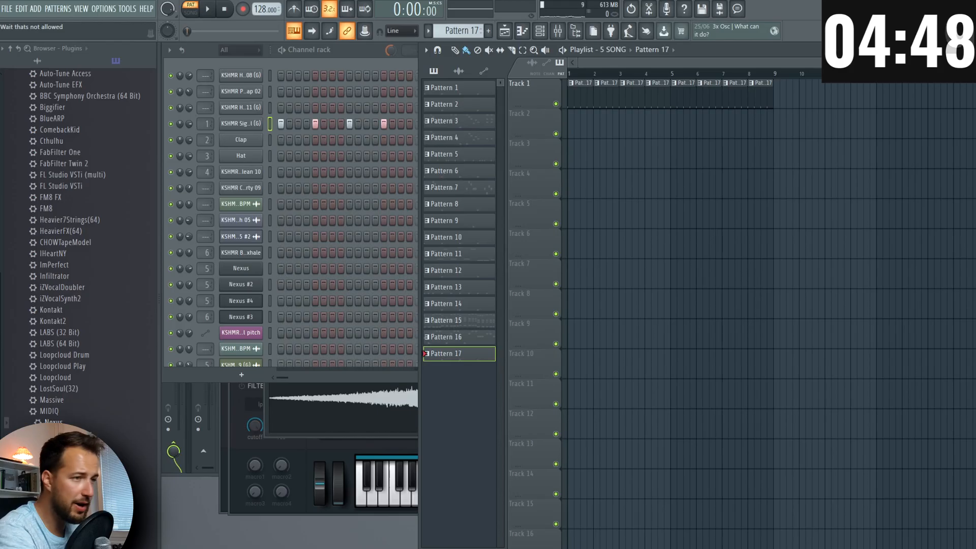
- Find KSHMR Top Loop 65 - 128BPM in the Sounds of KSHMR drum loops and place it at bar 1 of Track 3
{"action": "left_click", "coordinate": [44, 62]}
{"action": "left_click", "coordinate": [43, 62]}
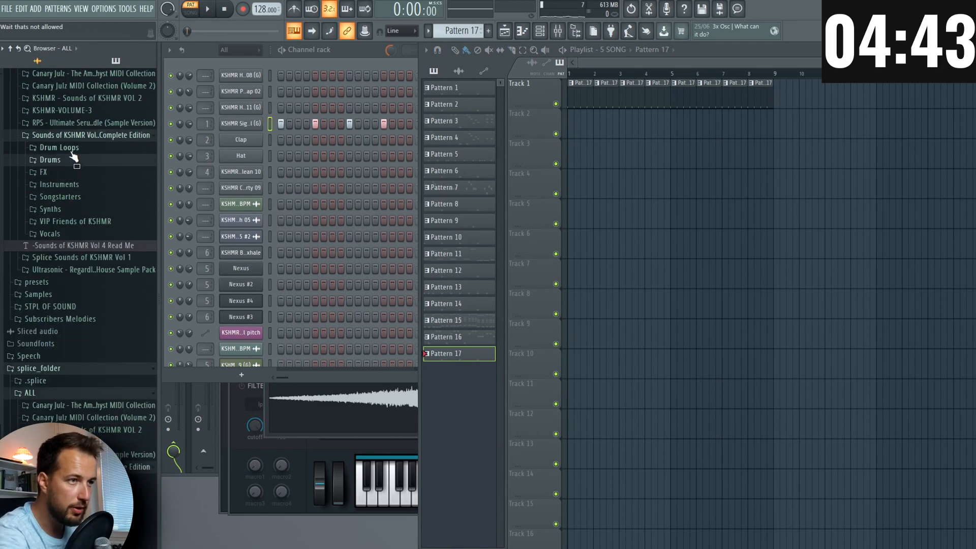
{"action": "left_click", "coordinate": [71, 149]}
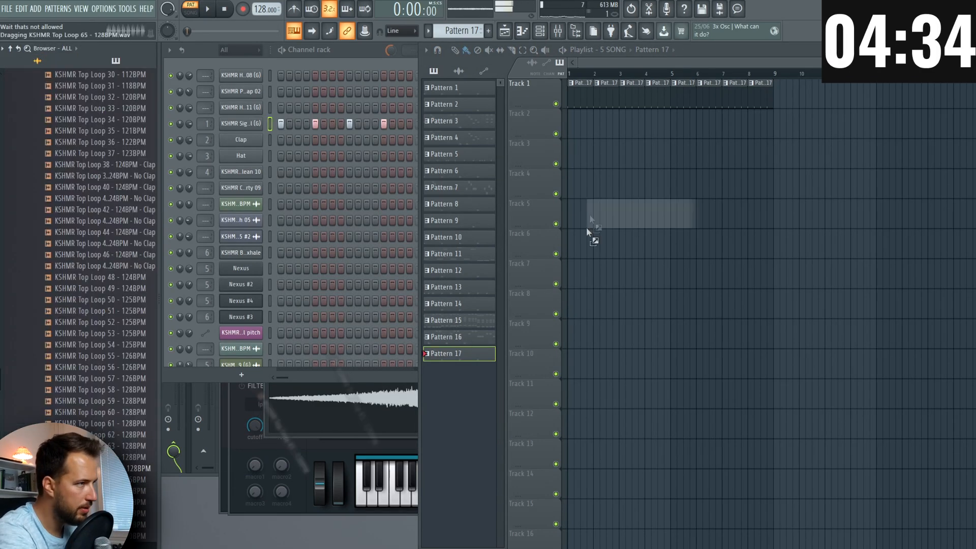
{"action": "left_click_drag", "start_coordinate": [587, 228], "coordinate": [570, 154]}
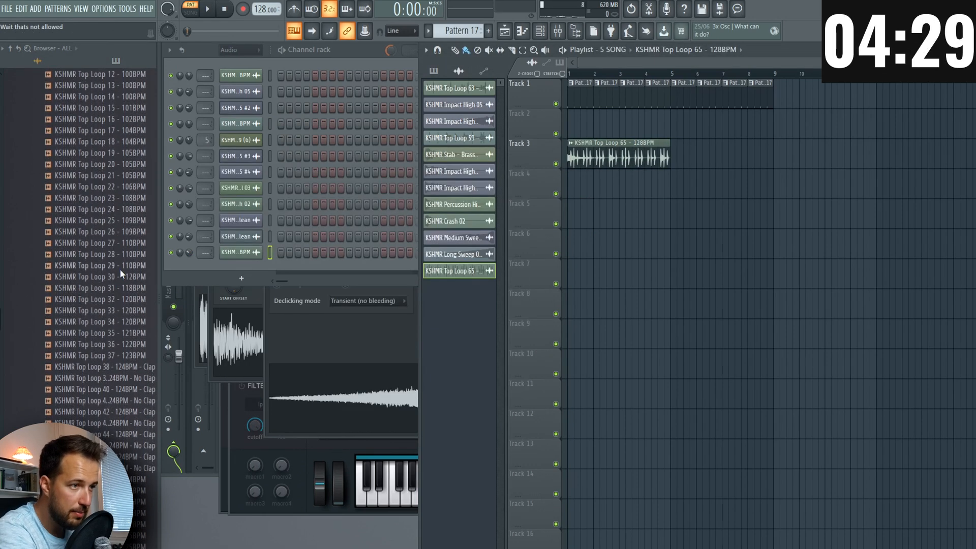
- Repeat KSHMR Tambourine Loop 14 - 128BPM across bars 1 to 4 of Track 4, then duplicate it and the top loop into bars 5 to 8
{"action": "scroll", "coordinate": [101, 305], "scroll_direction": "up", "scroll_amount": 8}
{"action": "left_click", "coordinate": [87, 275]}
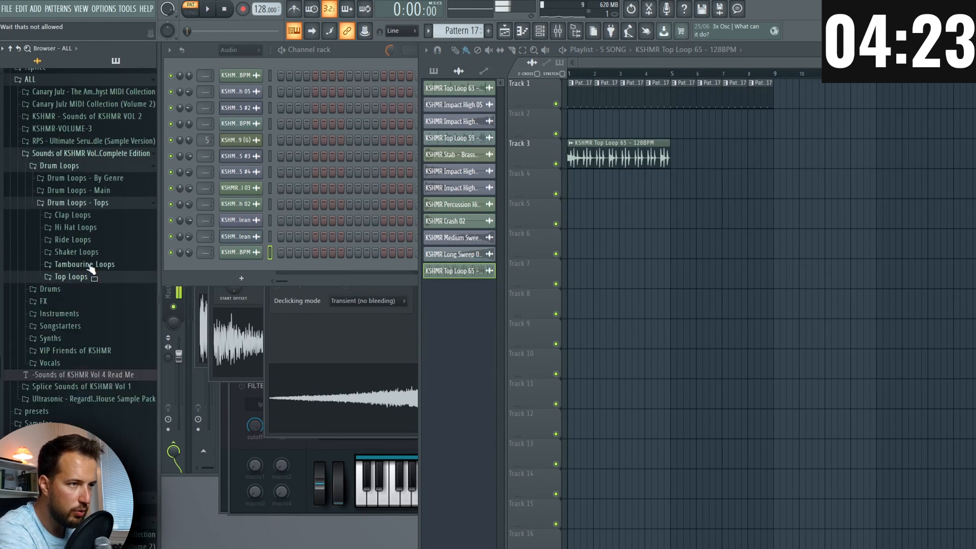
{"action": "left_click", "coordinate": [92, 265]}
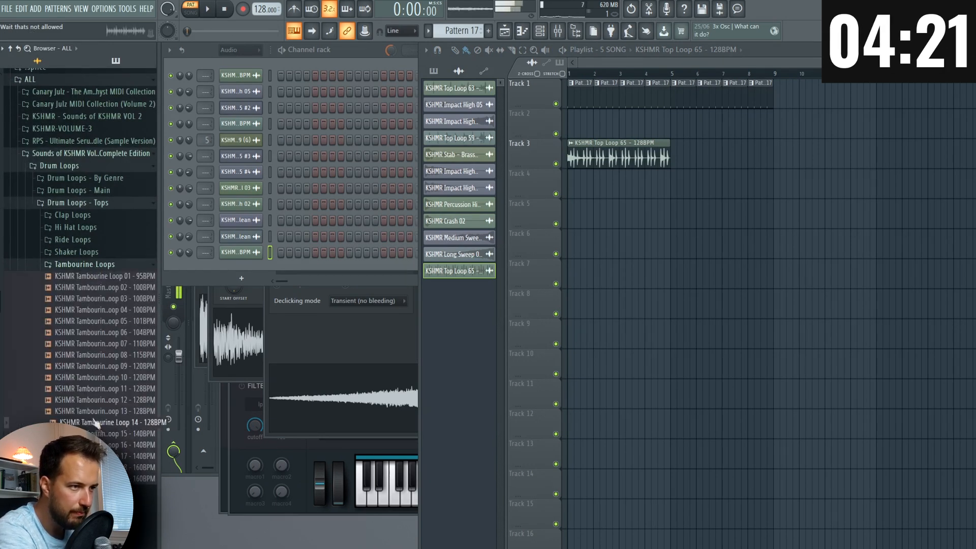
{"action": "left_click_drag", "start_coordinate": [93, 419], "coordinate": [588, 188]}
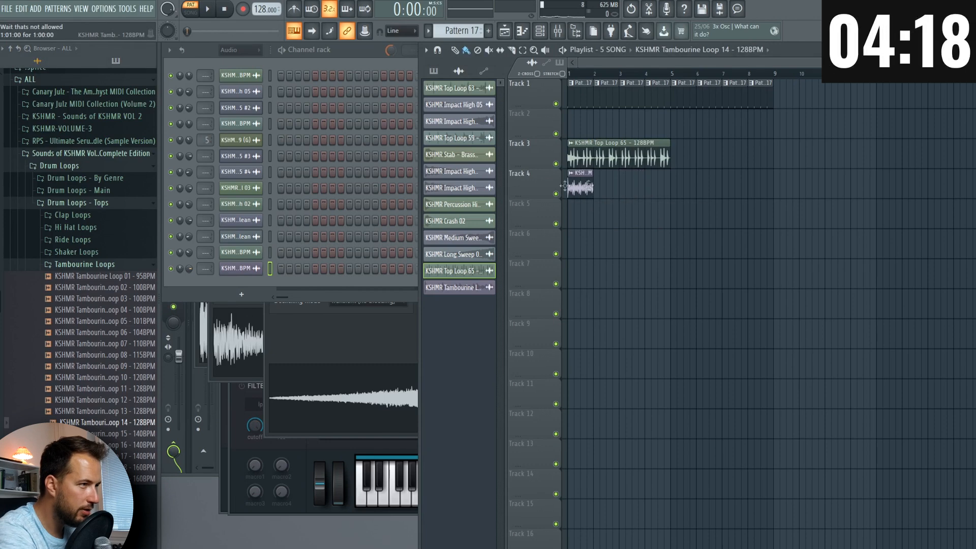
{"action": "double_click", "coordinate": [578, 184]}
{"action": "left_click_drag", "start_coordinate": [458, 186], "coordinate": [458, 200]}
{"action": "left_click_drag", "start_coordinate": [606, 188], "coordinate": [659, 188]}
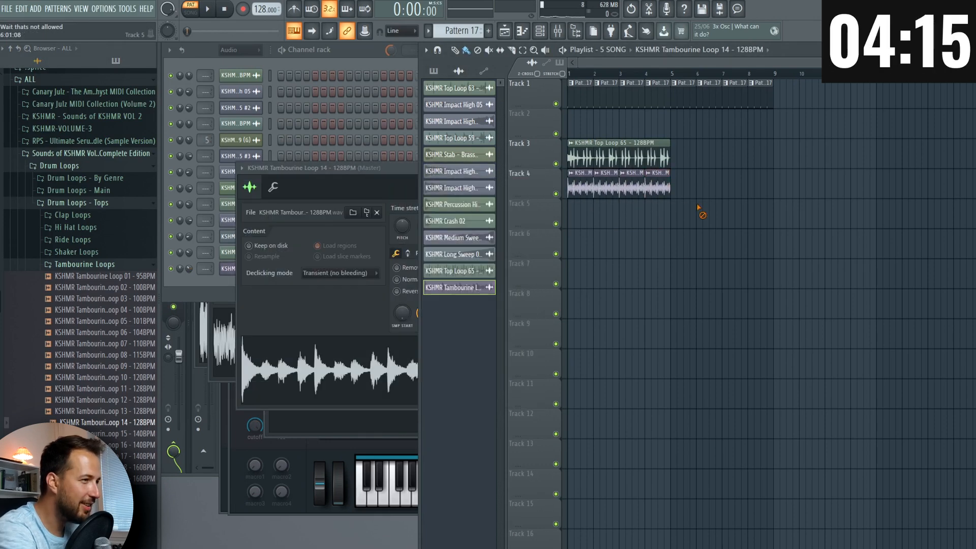
{"action": "left_click_drag", "start_coordinate": [707, 145], "coordinate": [550, 202]}
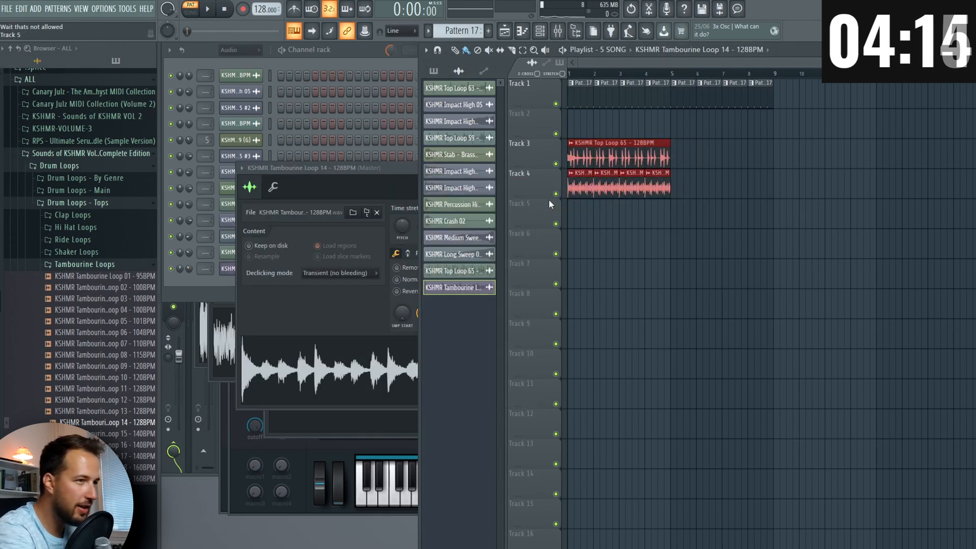
{"action": "key", "text": "ctrl+b"}
- Find KSHMR Exhaust 03 among the exhaust FX samples and place it at bar 1 of Track 5
{"action": "left_click", "coordinate": [79, 203]}
{"action": "left_click", "coordinate": [71, 165]}
{"action": "left_click", "coordinate": [76, 190]}
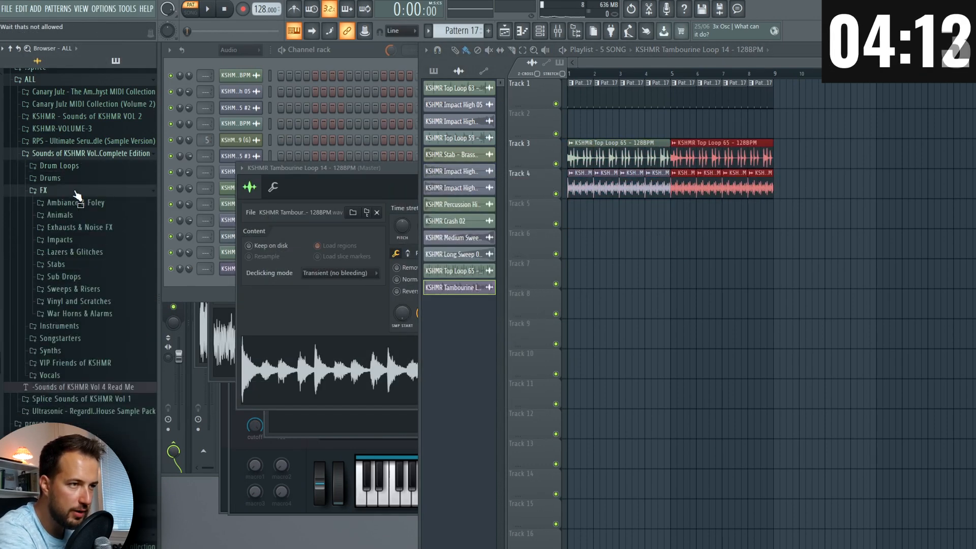
{"action": "left_click", "coordinate": [80, 227]}
{"action": "left_click", "coordinate": [62, 252]}
{"action": "left_click_drag", "start_coordinate": [87, 286], "coordinate": [632, 214]}
{"action": "left_click_drag", "start_coordinate": [537, 199], "coordinate": [537, 189]}
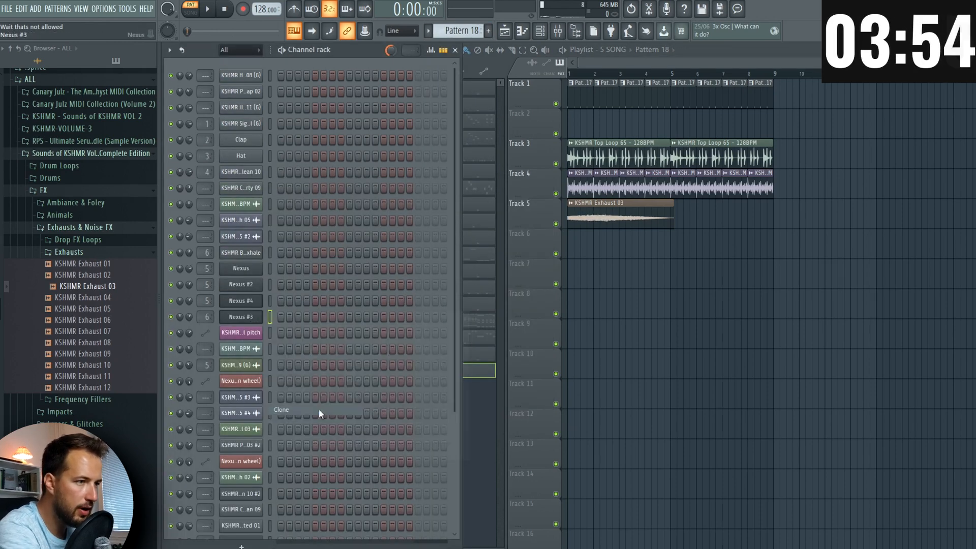
- Clone the Nexus #3 channel and load the Big Stab preset from the Artist Series KSHMR Brass category
{"action": "left_click", "coordinate": [319, 408]}
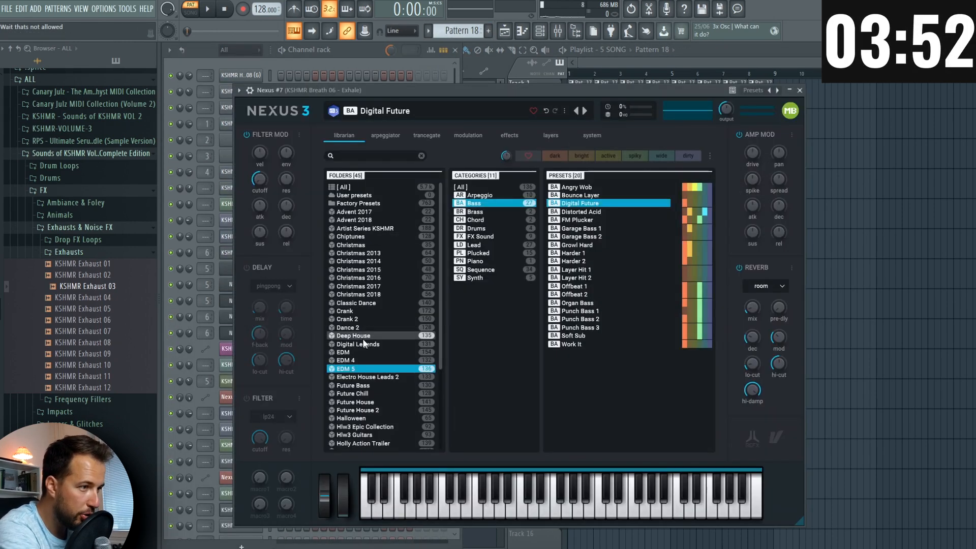
{"action": "left_click", "coordinate": [376, 228]}
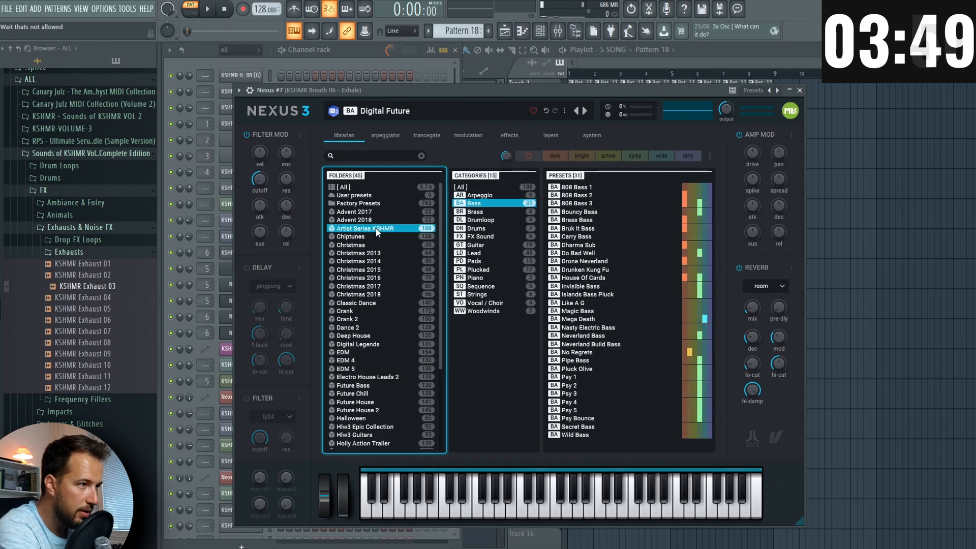
{"action": "left_click", "coordinate": [499, 211]}
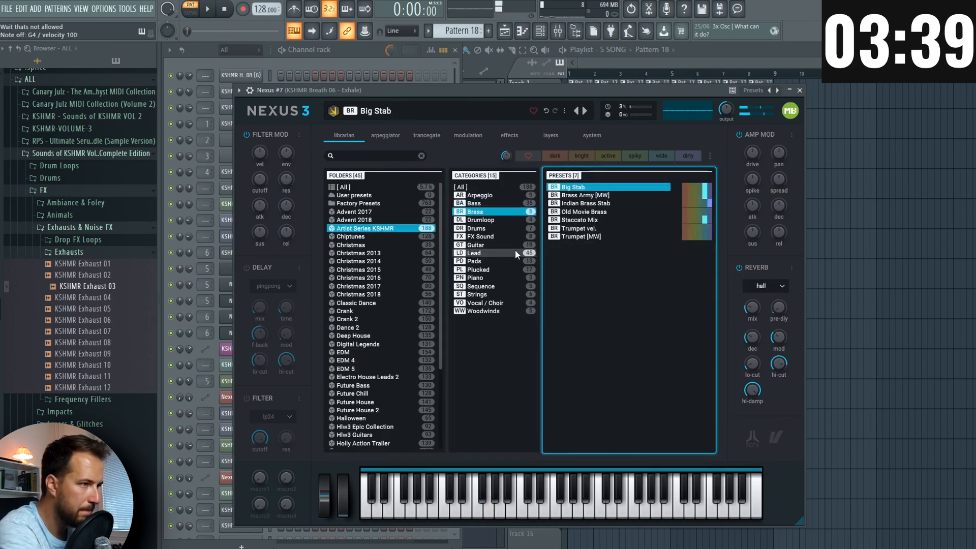
{"action": "left_click", "coordinate": [800, 90]}
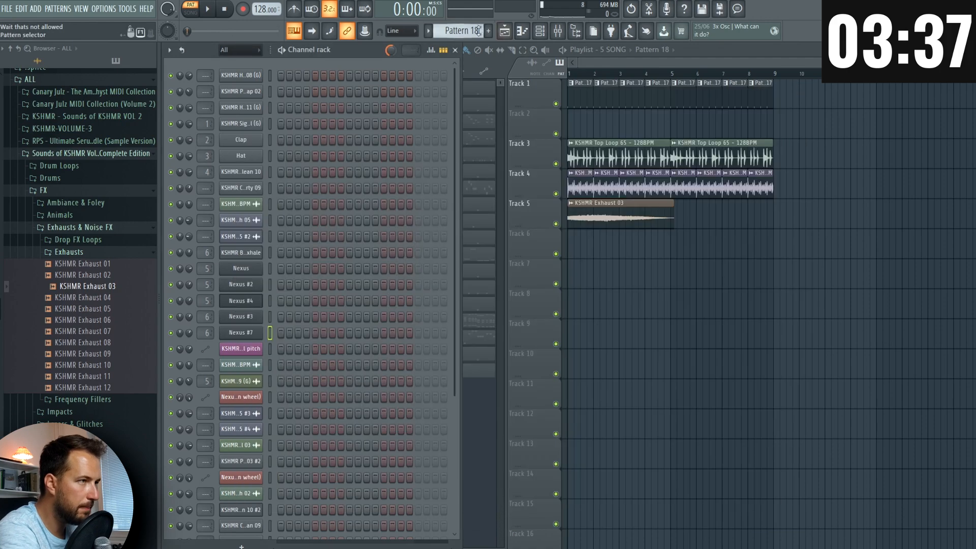
- Write octave-doubled stab notes for Nexus #7 in Pattern 18, one pair per bar: D3/D4, C3/C4, F3/F4 and A3/A4
{"action": "left_click", "coordinate": [603, 277]}
{"action": "key", "text": "F7"}
{"action": "left_click_drag", "start_coordinate": [204, 400], "coordinate": [197, 322]}
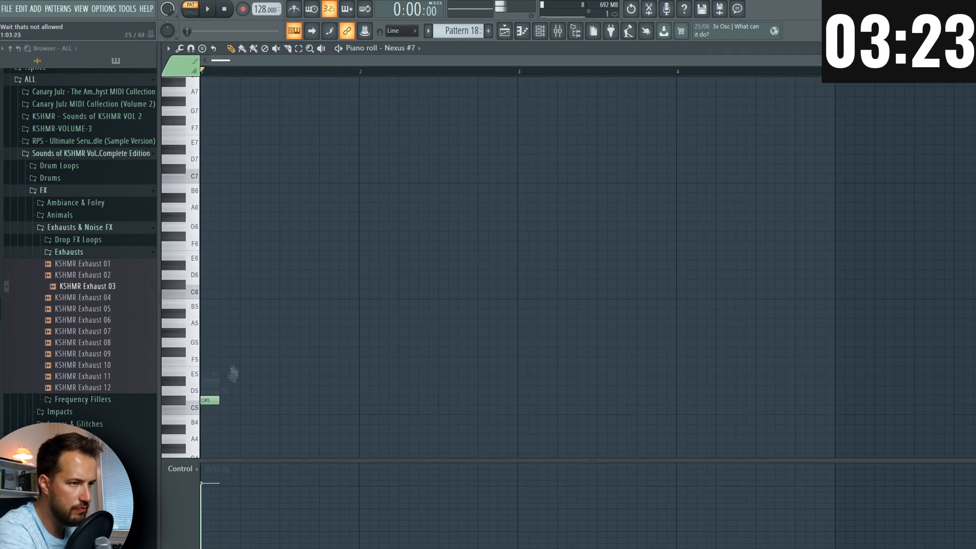
{"action": "left_click", "coordinate": [208, 294]}
{"action": "left_click", "coordinate": [208, 246]}
{"action": "right_click", "coordinate": [207, 294]}
{"action": "right_click", "coordinate": [208, 323]}
{"action": "key", "text": "ctrl+Down"}
{"action": "left_click_drag", "start_coordinate": [253, 205], "coordinate": [292, 220]}
{"action": "left_click", "coordinate": [287, 178]}
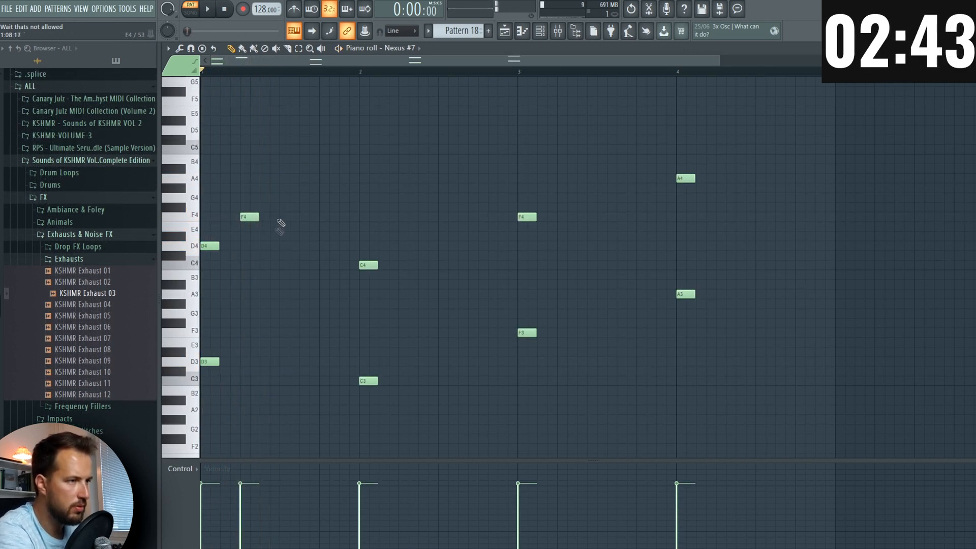
{"action": "left_click", "coordinate": [280, 226]}
{"action": "key", "text": "space"}
{"action": "key", "text": "space"}
{"action": "left_click_drag", "start_coordinate": [322, 264], "coordinate": [321, 226]}
{"action": "key", "text": "space"}
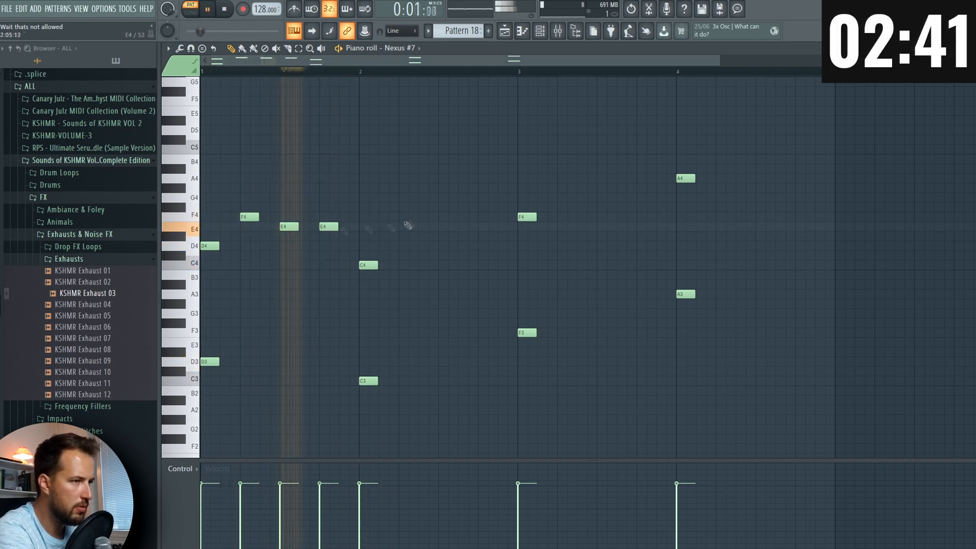
{"action": "key", "text": "space"}
{"action": "left_click_drag", "start_coordinate": [400, 205], "coordinate": [400, 197]}
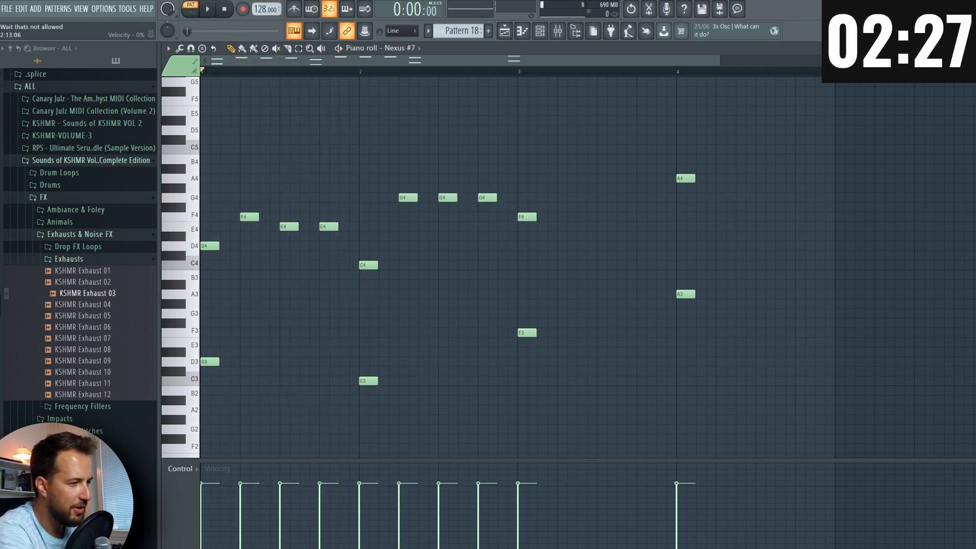
{"action": "left_click", "coordinate": [484, 548]}
{"action": "left_click", "coordinate": [484, 548]}
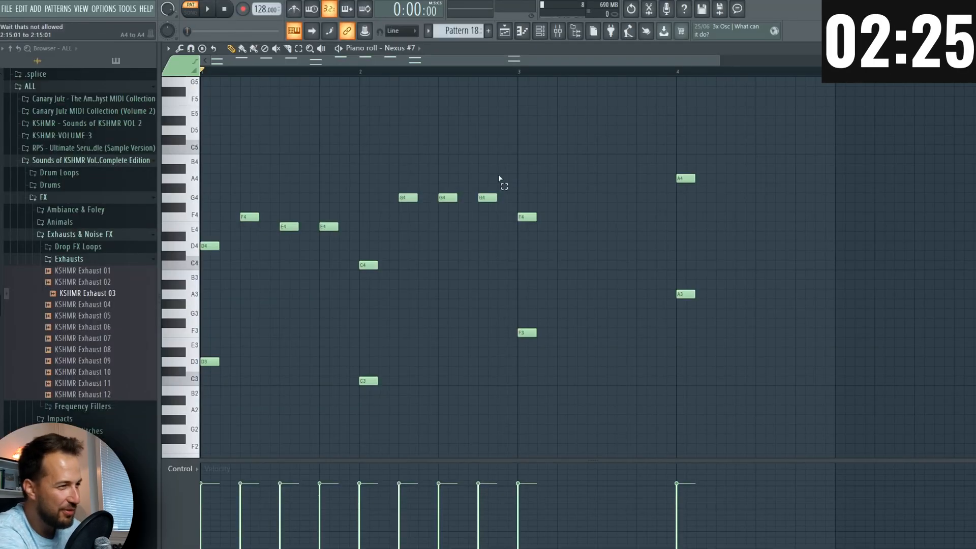
{"action": "left_click_drag", "start_coordinate": [502, 180], "coordinate": [375, 213]}
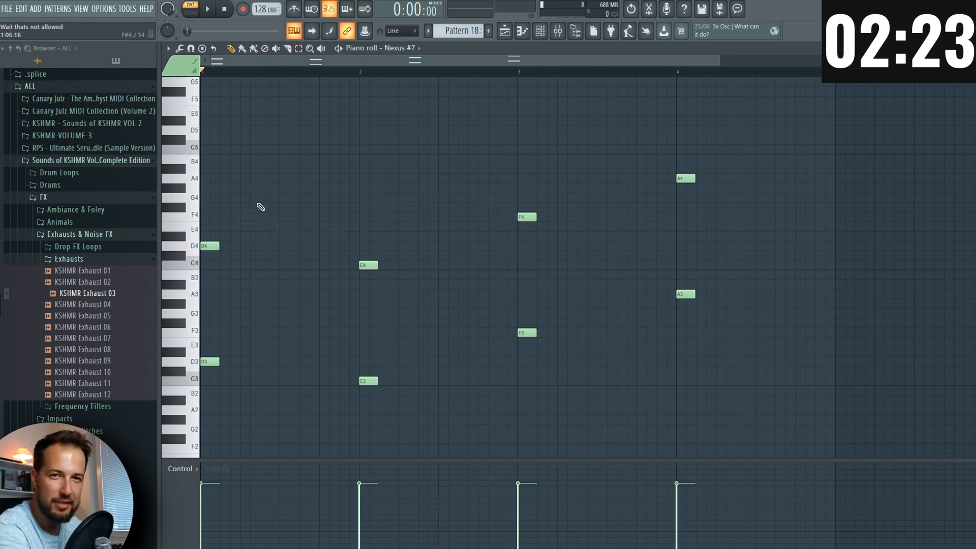
{"action": "key", "text": "space"}
{"action": "key", "text": "space"}
{"action": "left_click_drag", "start_coordinate": [239, 150], "coordinate": [229, 178]}
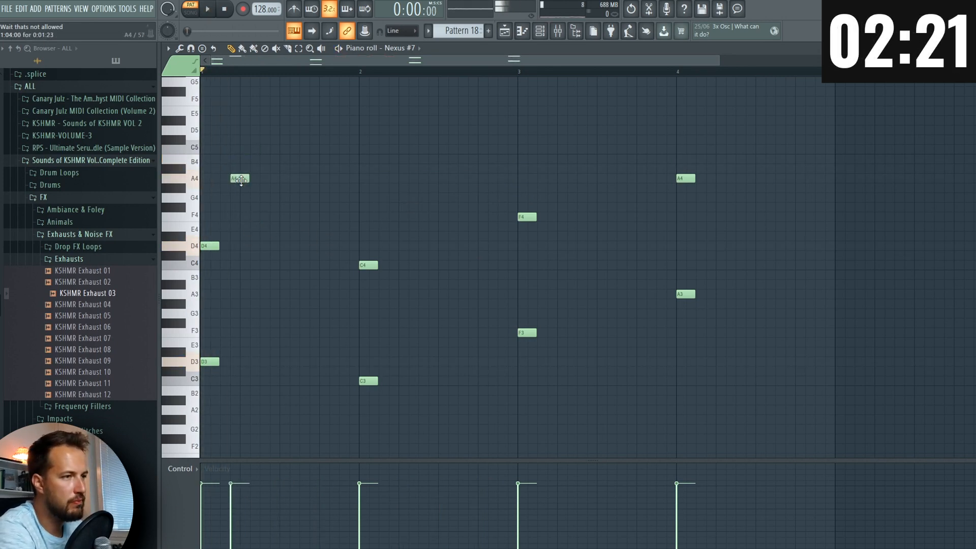
{"action": "left_click", "coordinate": [270, 197]}
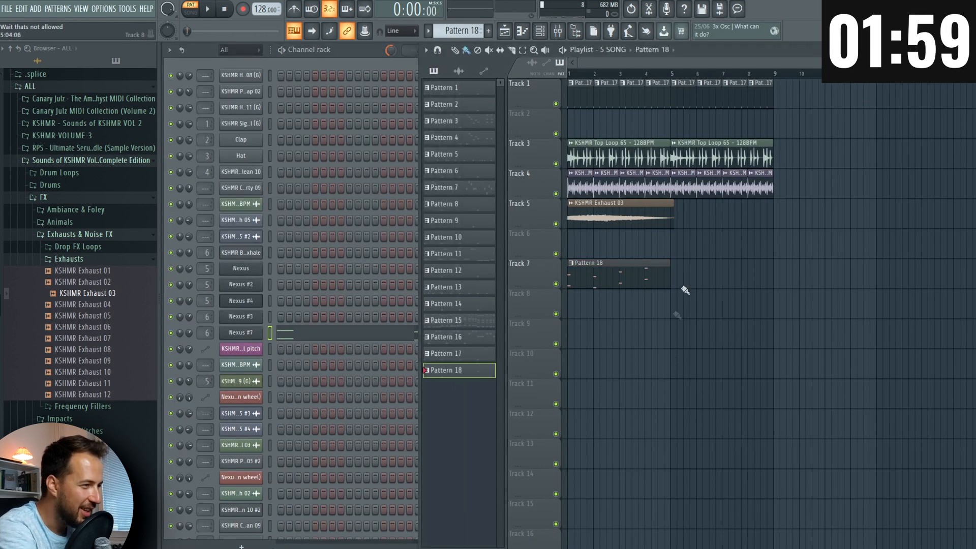
- Repeat Pattern 18 at bar 5 of Track 7 and write its Nexus bass line with repeated D4, C4, F4 and A4 notes
{"action": "left_click", "coordinate": [684, 287]}
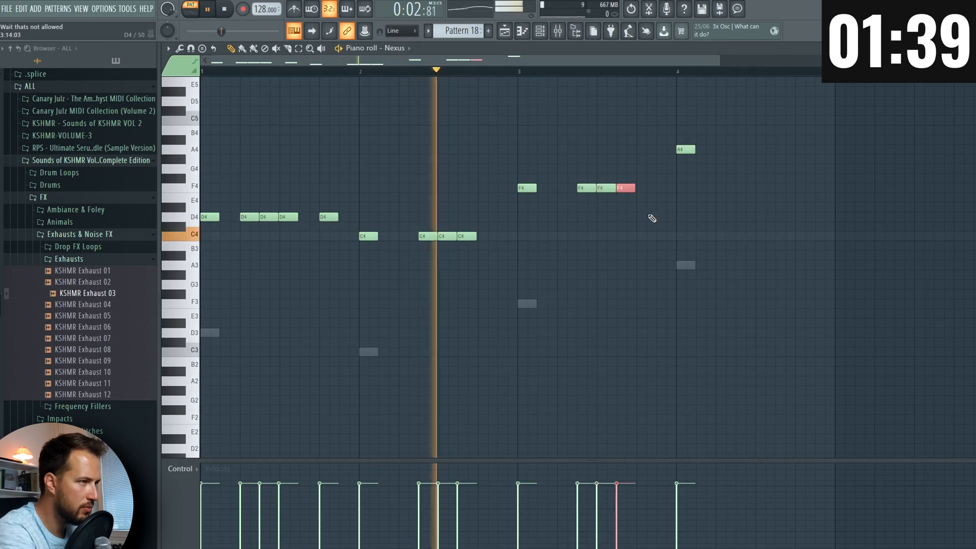
{"action": "left_click", "coordinate": [740, 149]}
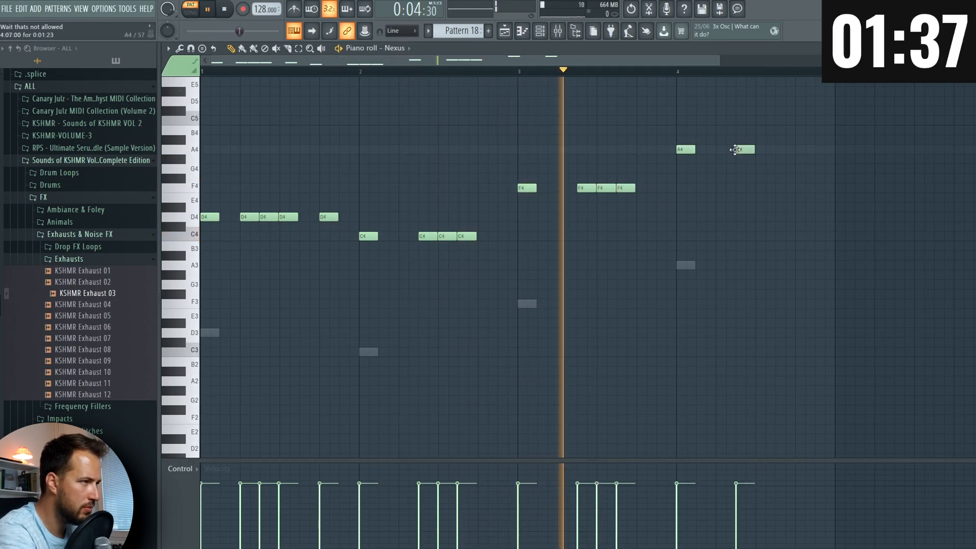
{"action": "left_click", "coordinate": [758, 149]}
{"action": "left_click", "coordinate": [779, 149]}
{"action": "key", "text": "ctrl+a"}
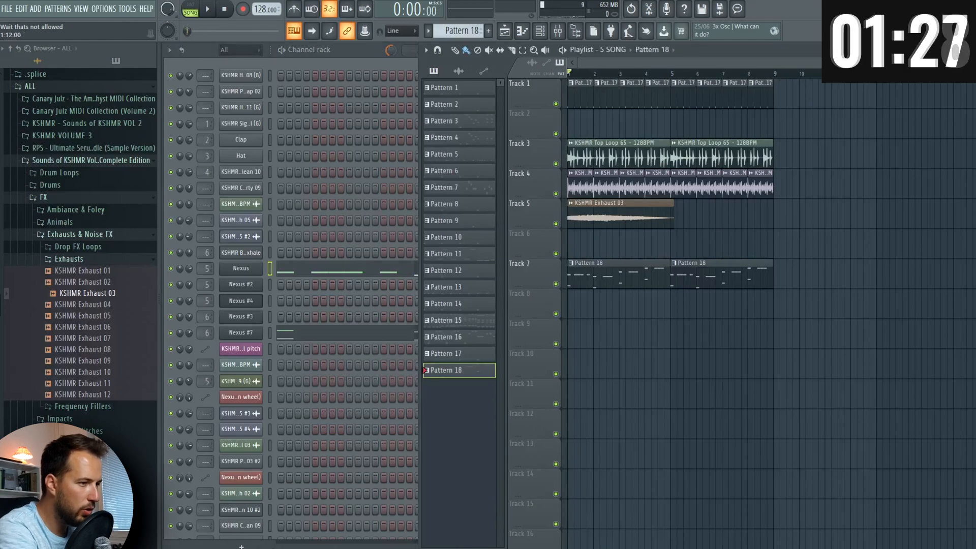
- Play back the 5 SONG arrangement and open the sample settings of the top loop on Track 3
{"action": "key", "text": "space"}
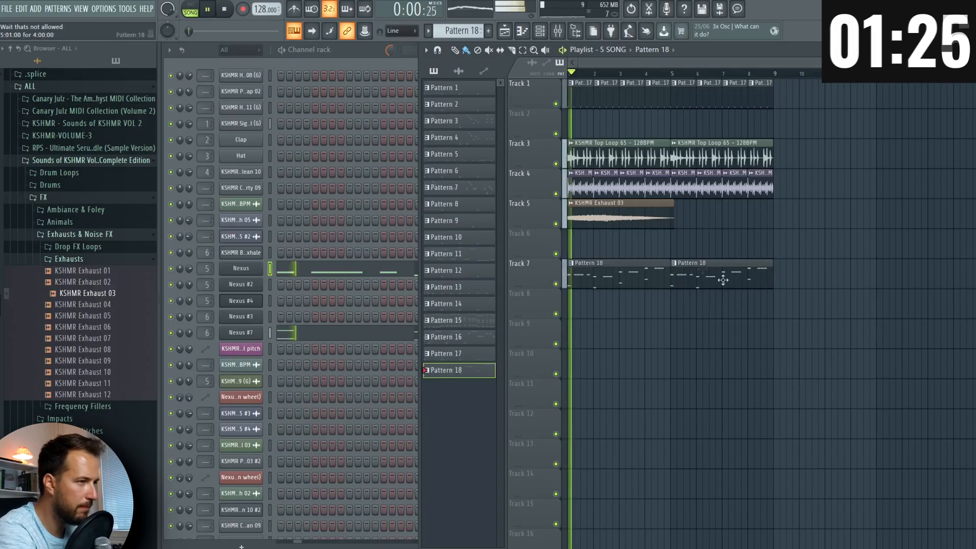
{"action": "key", "text": "space"}
{"action": "double_click", "coordinate": [596, 158]}
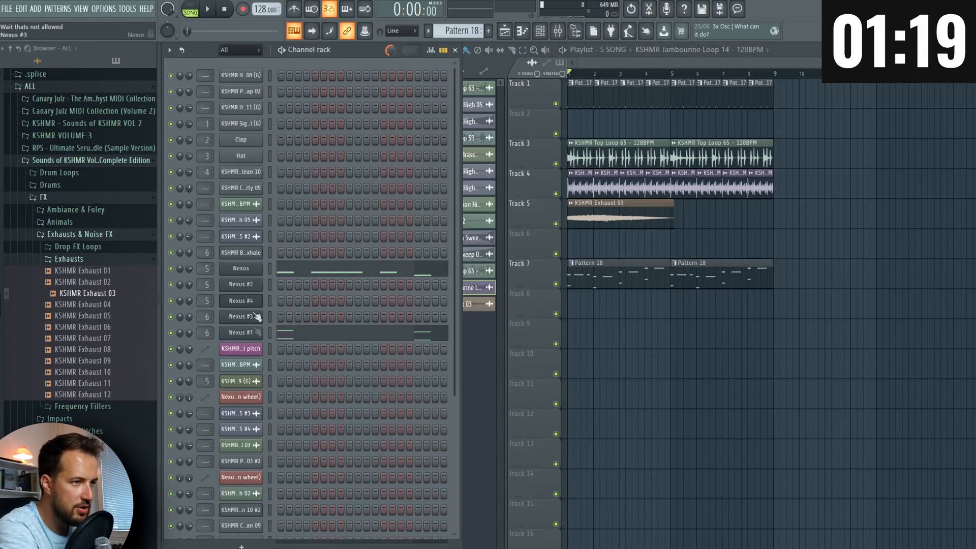
- Clone the Nexus #7 channel and load the Voice Lead 2 preset from the Artist Series KSHMR Vocal / Choir category
{"action": "right_click", "coordinate": [260, 327]}
{"action": "left_click", "coordinate": [298, 426]}
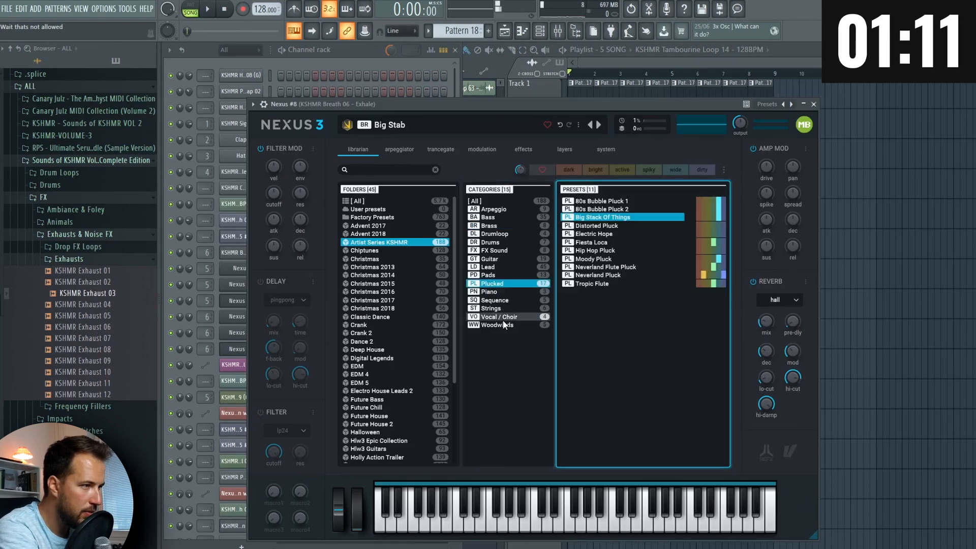
{"action": "left_click", "coordinate": [499, 317]}
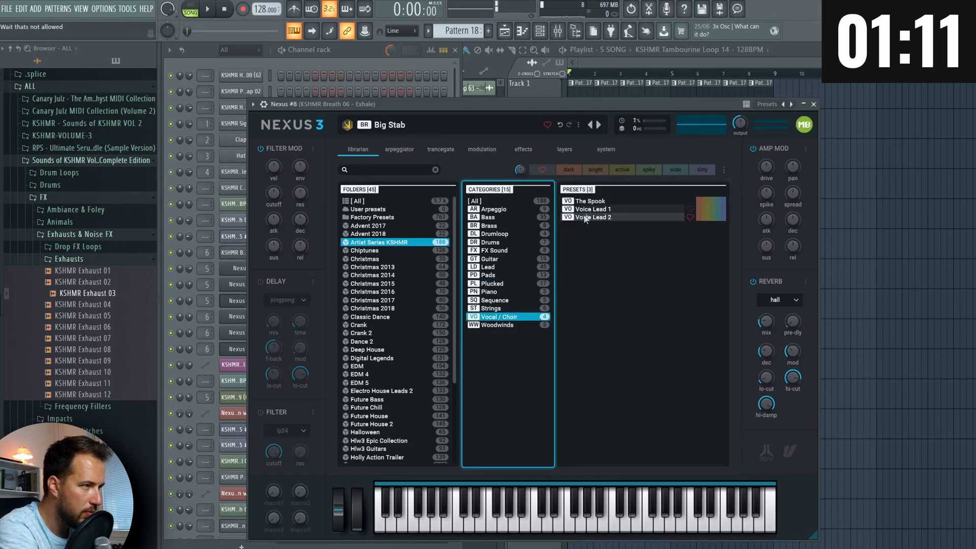
{"action": "left_click", "coordinate": [593, 217]}
- Start a Nexus #8 lead melody in Pattern 19, writing a D5 followed by an A4 in bar 1
{"action": "right_click", "coordinate": [249, 350]}
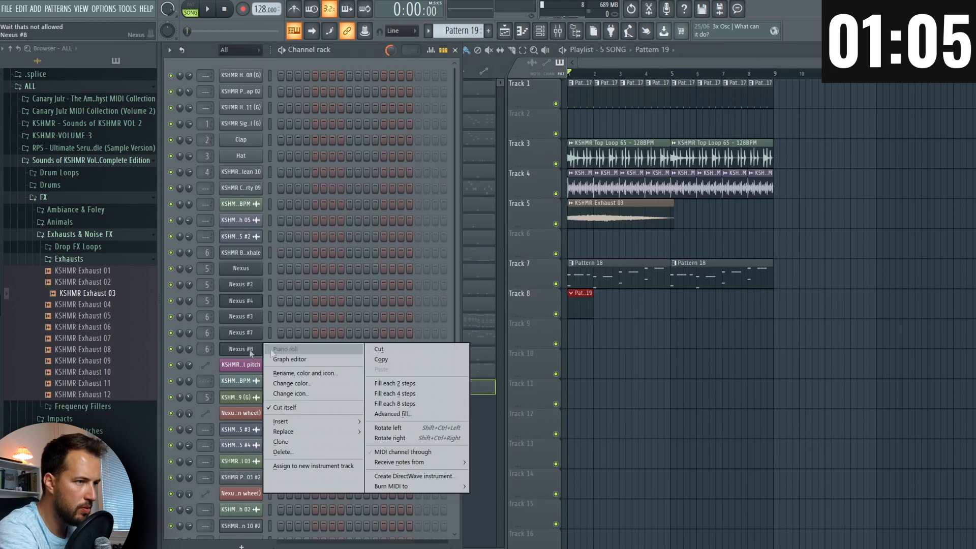
{"action": "left_click", "coordinate": [278, 349]}
{"action": "left_click", "coordinate": [235, 179]}
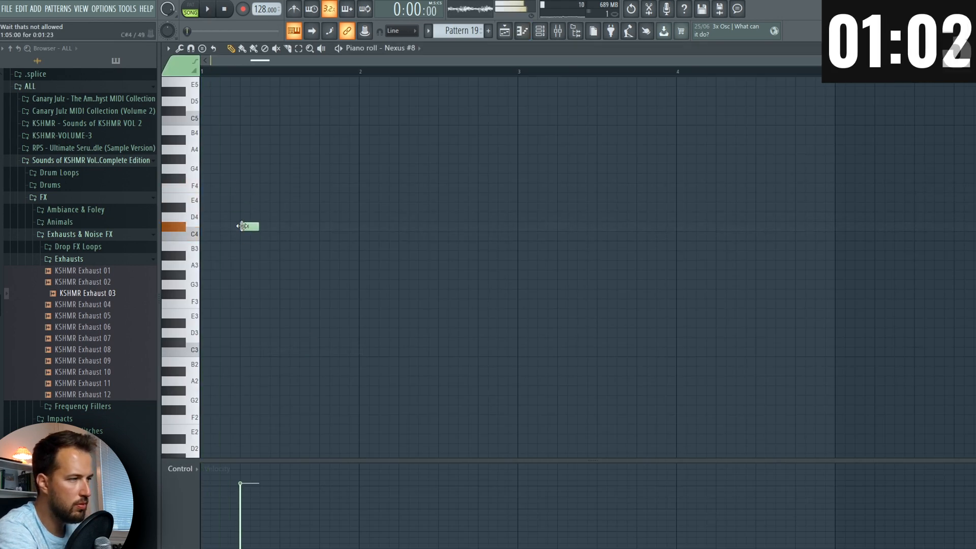
{"action": "left_click_drag", "start_coordinate": [242, 226], "coordinate": [240, 178]}
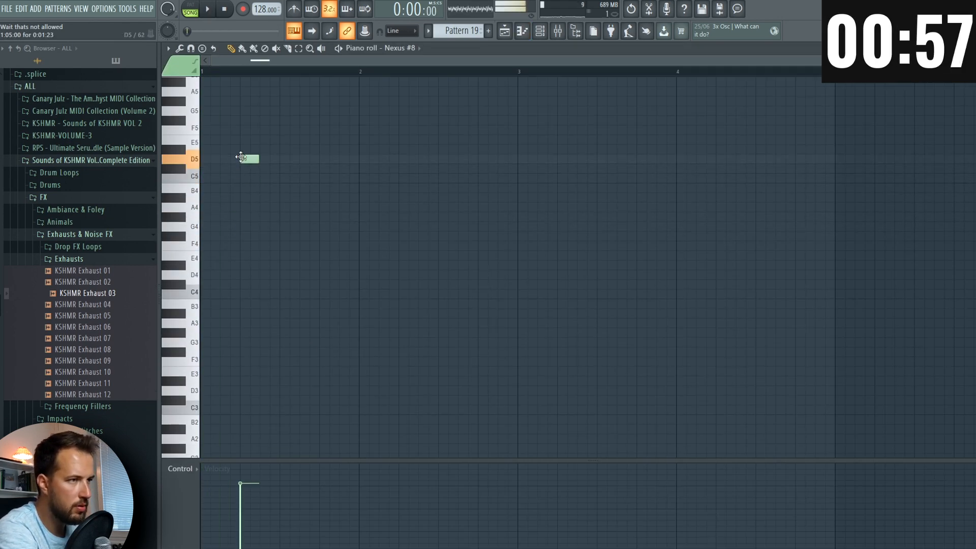
{"action": "key", "text": "space"}
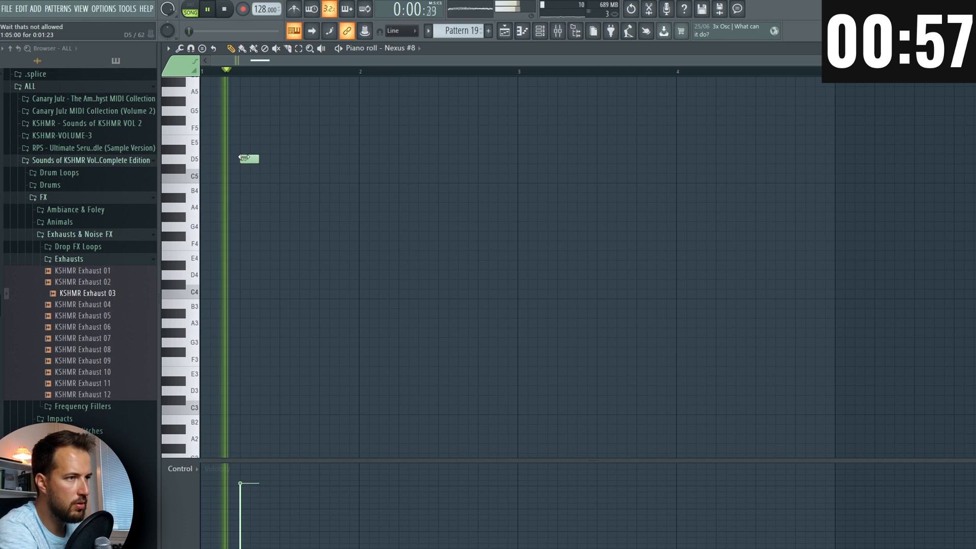
{"action": "key", "text": "space"}
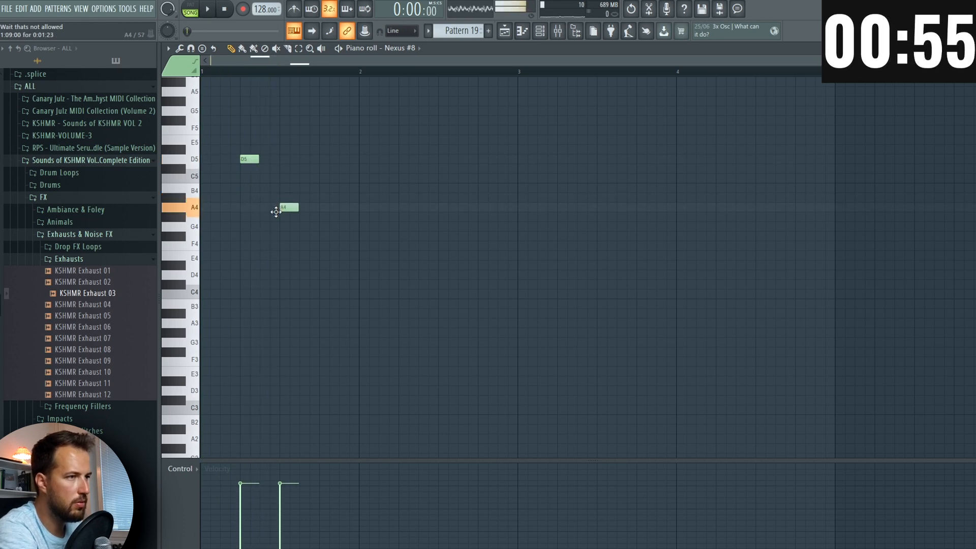
- Continue the Nexus #8 lead with a second D5 in bar 1 and C5, C5, A4, C5 in bar 2
{"action": "left_click", "coordinate": [420, 177]}
{"action": "key", "text": "space"}
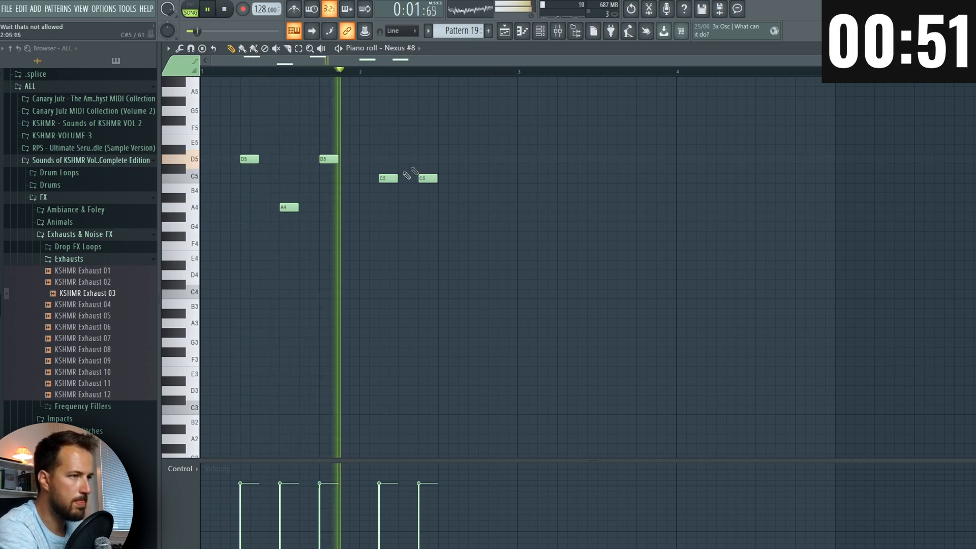
{"action": "left_click_drag", "start_coordinate": [394, 178], "coordinate": [364, 179]}
{"action": "key", "text": "space"}
{"action": "left_click_drag", "start_coordinate": [442, 178], "coordinate": [439, 202]}
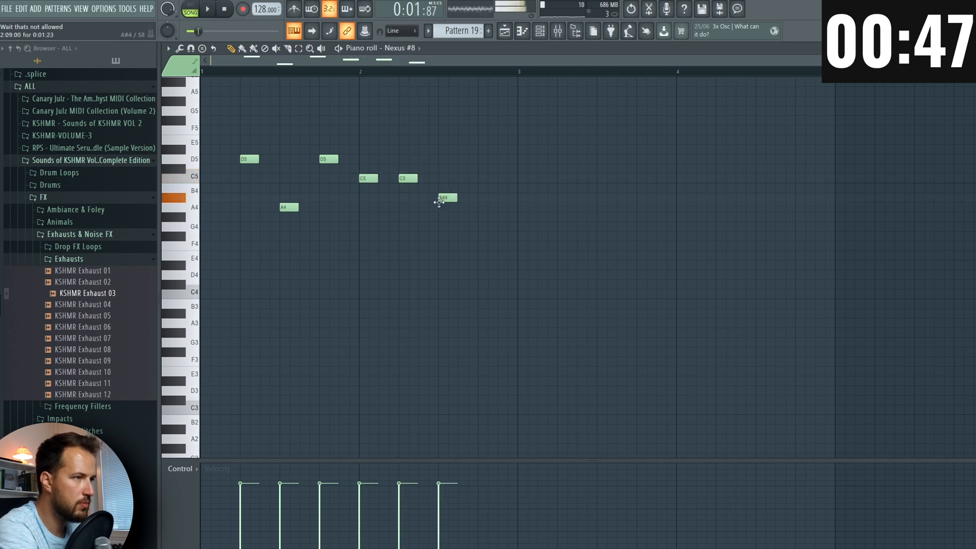
{"action": "key", "text": "space"}
- Complete the lead in bars 3 and 4 with F4, F4, G4, A4, A4, G4, F4 and play it from bar 4
{"action": "left_click_drag", "start_coordinate": [523, 226], "coordinate": [566, 246]}
{"action": "key", "text": "space"}
{"action": "left_click", "coordinate": [602, 246]}
{"action": "left_click", "coordinate": [641, 229]}
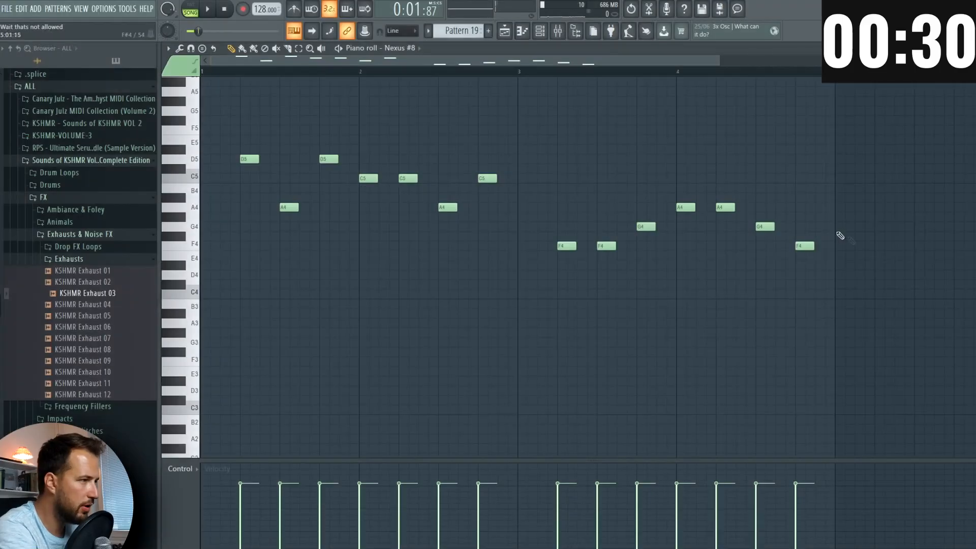
{"action": "key", "text": "space"}
{"action": "left_click", "coordinate": [678, 73]}
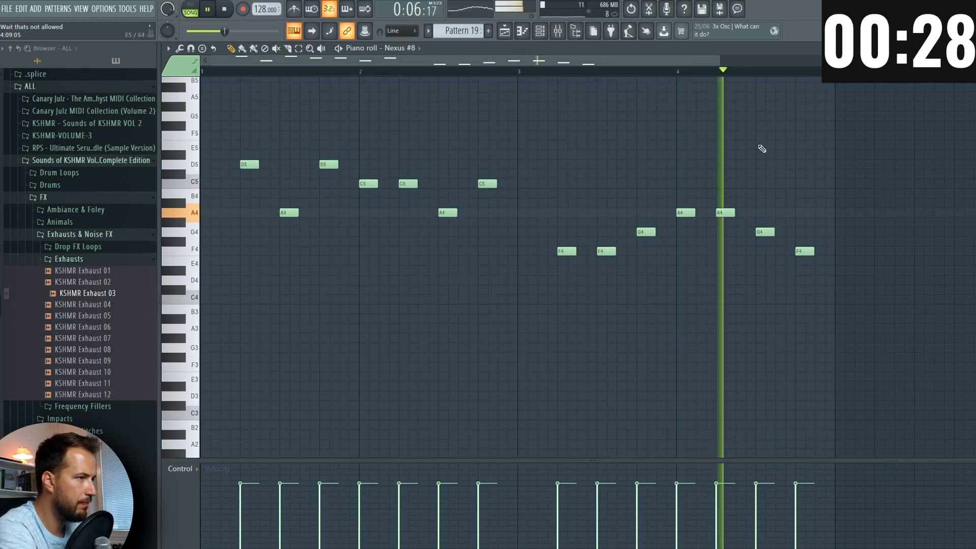
- Add three more D3/D4 stab pairs to bar 1 of the Nexus #7 part in Pattern 18
{"action": "key", "text": "F7"}
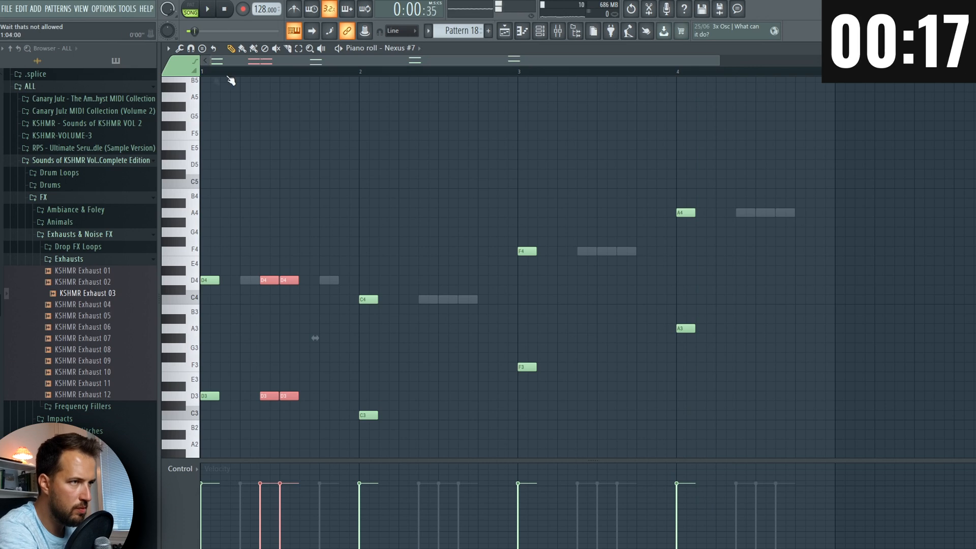
{"action": "key", "text": "space"}
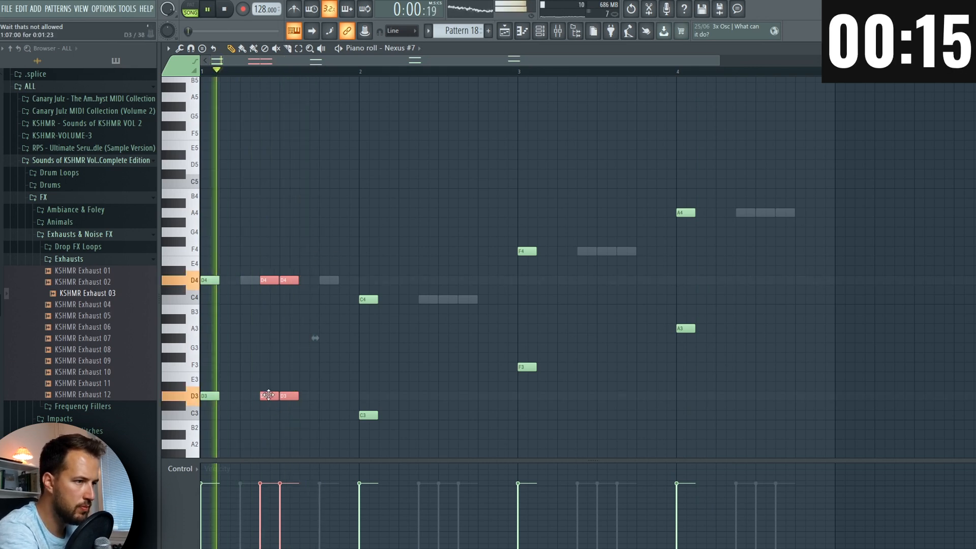
{"action": "left_click_drag", "start_coordinate": [269, 394], "coordinate": [327, 395], "text": "shift"}
{"action": "right_click", "coordinate": [351, 395]}
{"action": "right_click", "coordinate": [349, 281]}
- Add matching rhythmic repeats of the C3/C4, F3/F4 and A3/A4 stab pairs in bars 2 to 4 of Pattern 18
{"action": "left_click", "coordinate": [409, 298], "text": "ctrl"}
{"action": "key", "text": "space"}
{"action": "mouse_move", "coordinate": [388, 258]}
{"action": "left_mouse_down"}
{"action": "mouse_move", "coordinate": [371, 438]}
{"action": "mouse_move", "coordinate": [556, 398]}
{"action": "mouse_move", "coordinate": [587, 367]}
{"action": "mouse_move", "coordinate": [646, 367]}
{"action": "mouse_move", "coordinate": [746, 326]}
{"action": "mouse_move", "coordinate": [806, 327]}
{"action": "left_mouse_up"}
{"action": "key", "text": "space"}
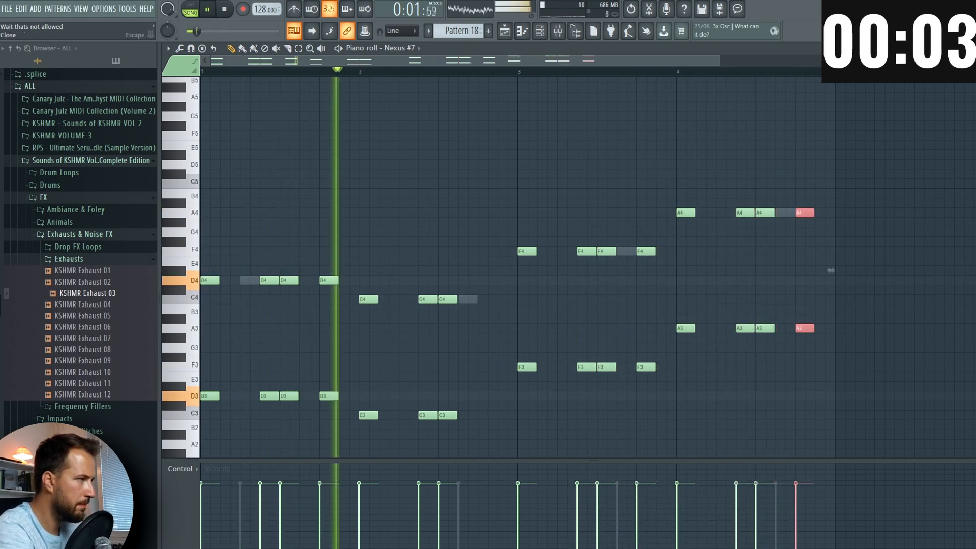
{"action": "key", "text": "Escape"}
{"action": "key", "text": "space"}
- Lower the tambourine loop's channel volume to 21% and remove its clips from bars 1 to 4 of Track 4
{"action": "double_click", "coordinate": [606, 180]}
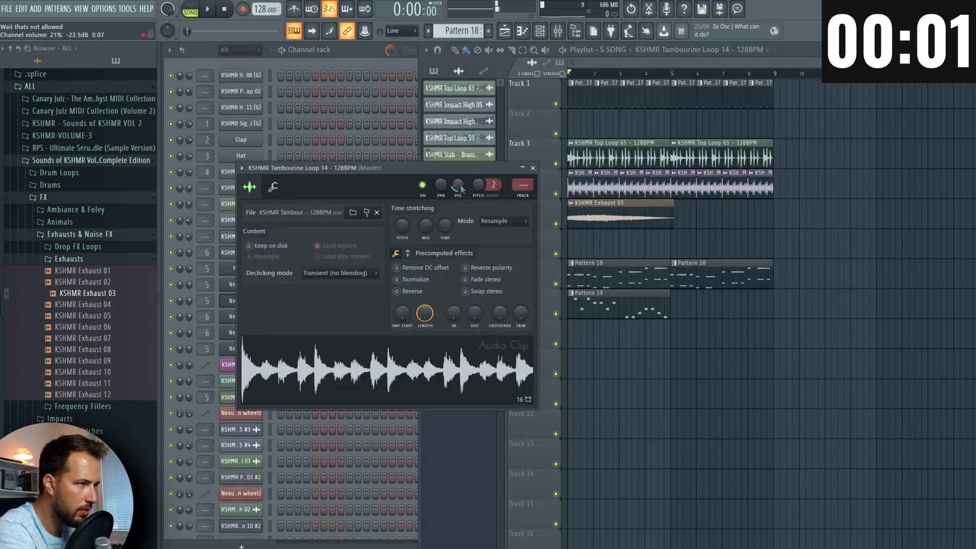
{"action": "right_click", "coordinate": [613, 188]}
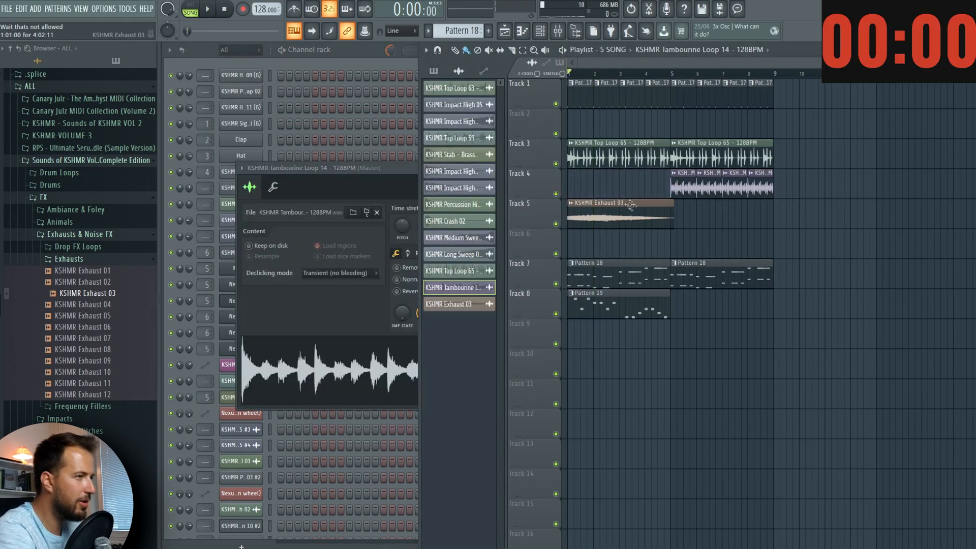
- Repeat Pattern 19 at bar 5 of Track 8
{"action": "left_click_drag", "start_coordinate": [592, 312], "coordinate": [695, 309]}
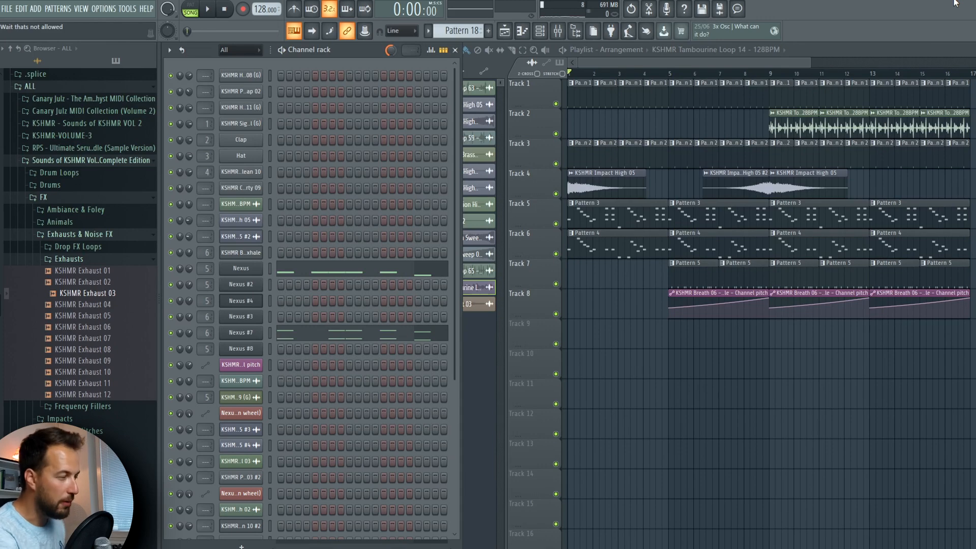
- Play back the first arrangement, followed by 2 SONG and 3 SONG
{"action": "key", "text": "space"}
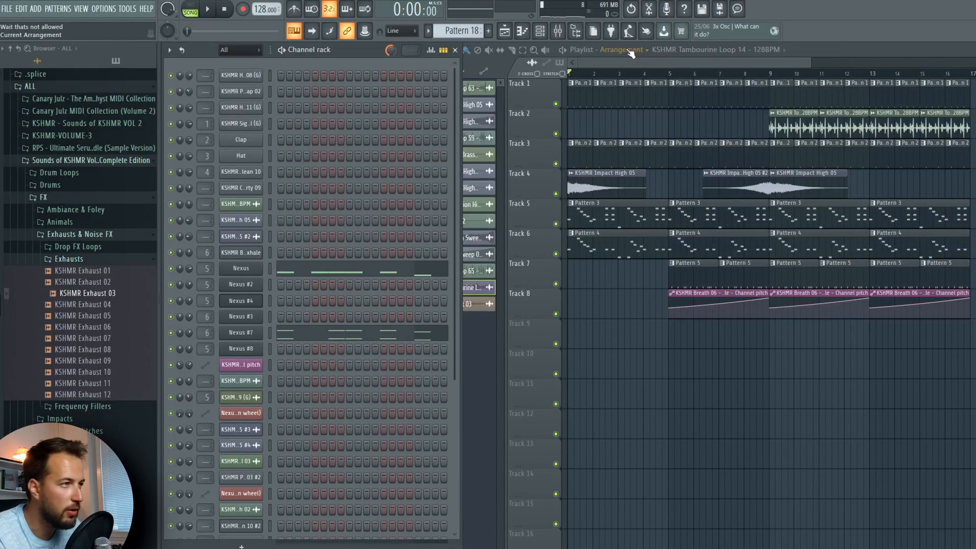
{"action": "left_click", "coordinate": [630, 53]}
{"action": "left_click", "coordinate": [632, 85]}
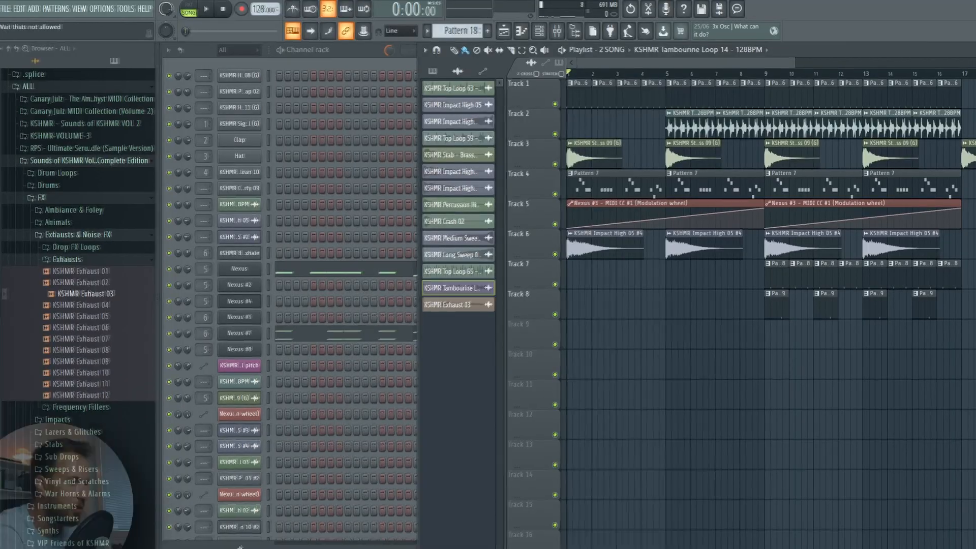
{"action": "key", "text": "space"}
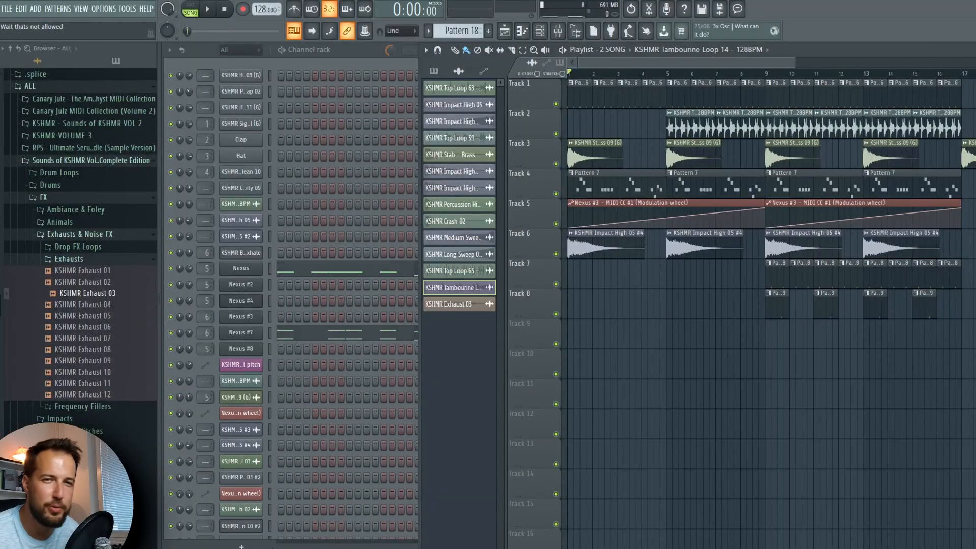
{"action": "left_click", "coordinate": [615, 50]}
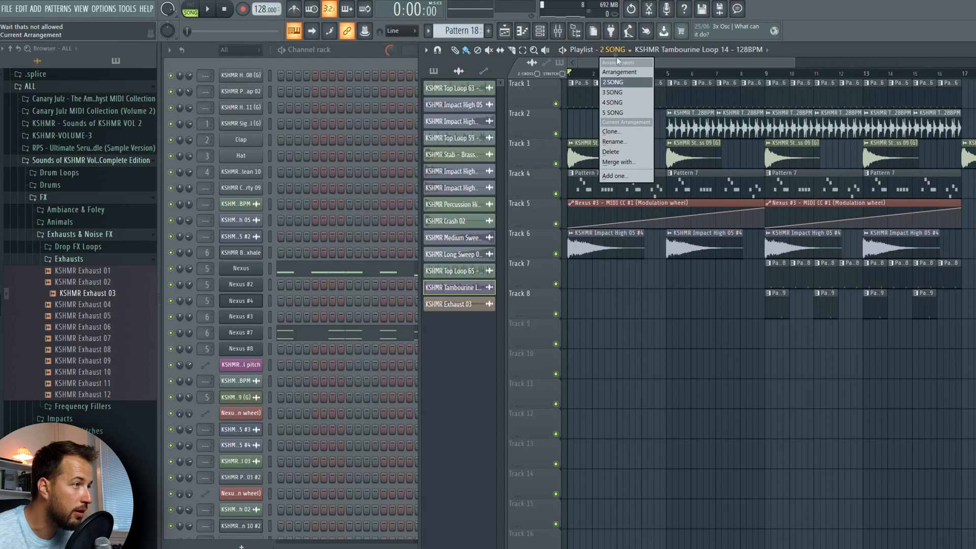
{"action": "left_click", "coordinate": [622, 92]}
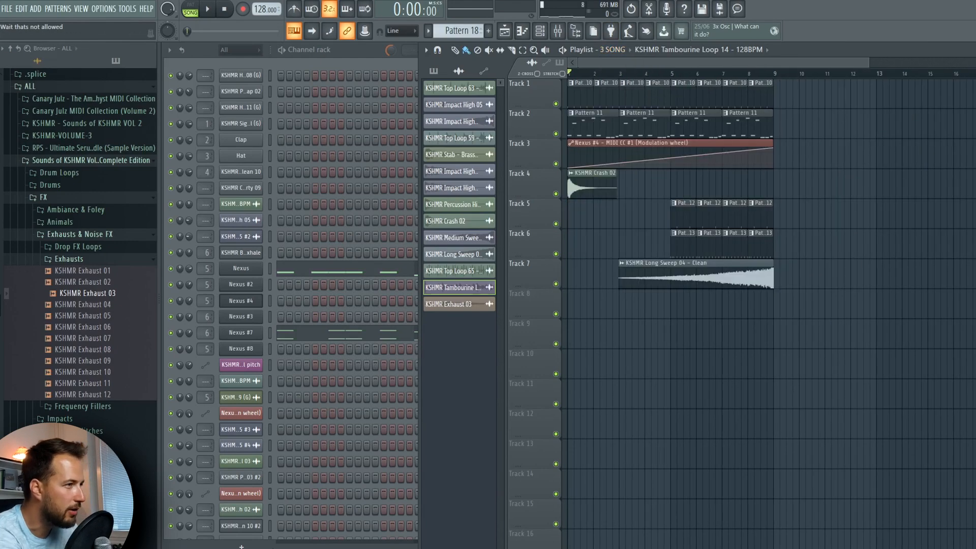
{"action": "key", "text": "space"}
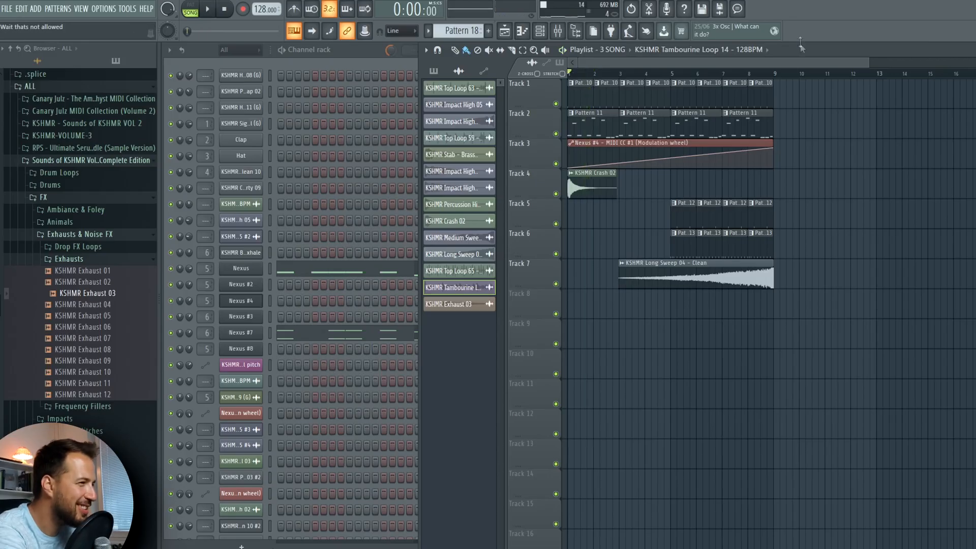
- Extend Patterns 10 to 13 in 3 SONG through bar 12 and add a Crash 02 clip at bar 9 of Track 4
{"action": "scroll", "coordinate": [783, 73], "scroll_direction": "up", "scroll_amount": 6}
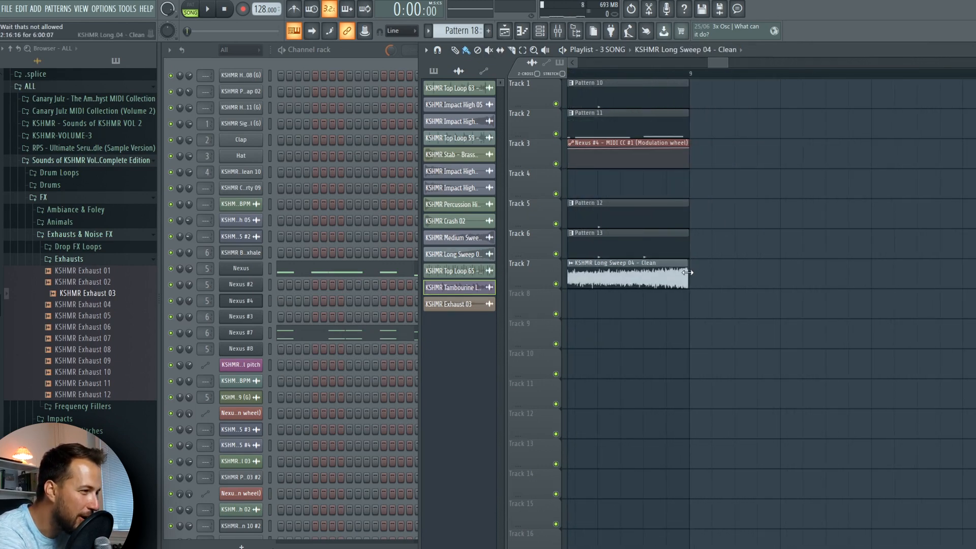
{"action": "scroll", "coordinate": [652, 75], "scroll_direction": "down", "scroll_amount": 6}
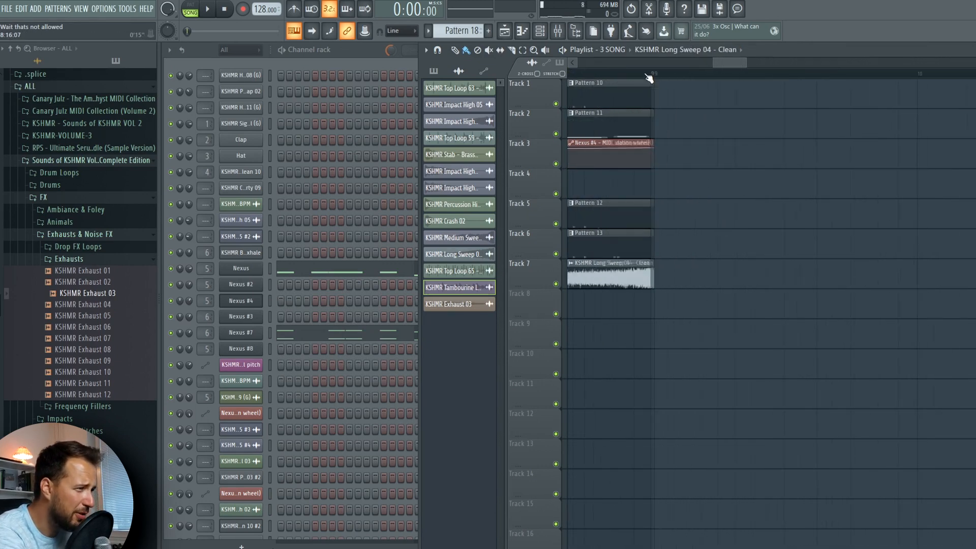
{"action": "left_click_drag", "start_coordinate": [732, 96], "coordinate": [652, 130]}
{"action": "left_click_drag", "start_coordinate": [738, 205], "coordinate": [644, 237]}
{"action": "key", "text": "ctrl+b"}
{"action": "left_click", "coordinate": [754, 187]}
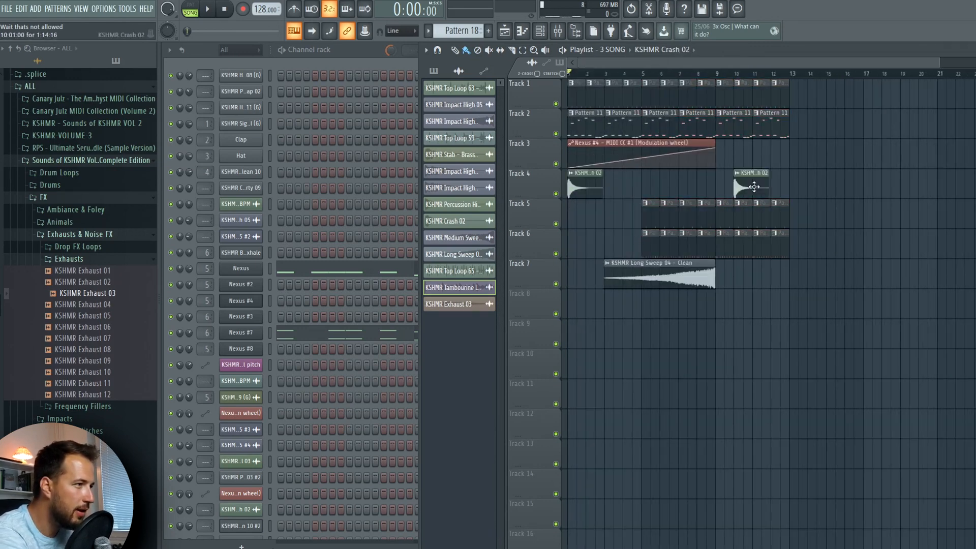
{"action": "key", "text": "space"}
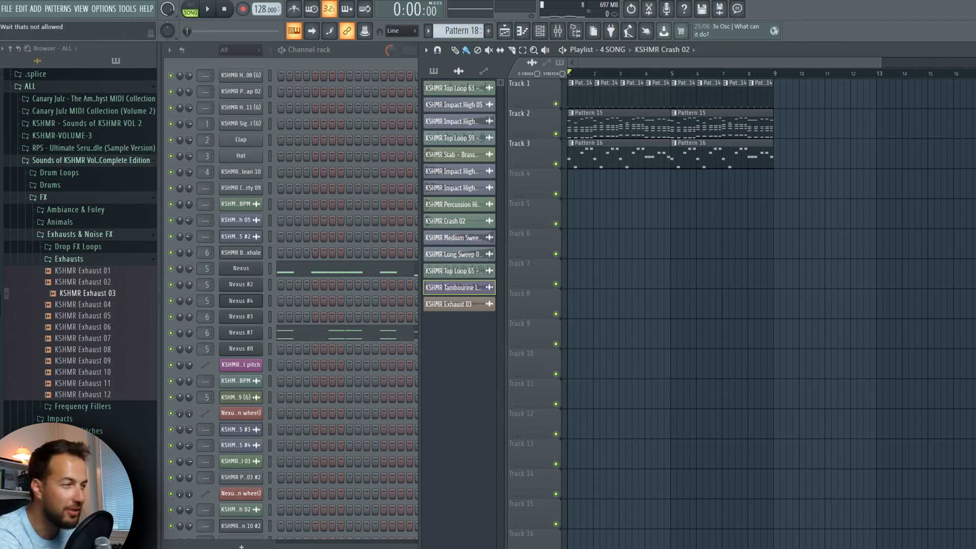
- Play back 4 SONG and 5 SONG, plus excerpts of 3 SONG from bar 5 and 2 SONG from bar 9
{"action": "key", "text": "space"}
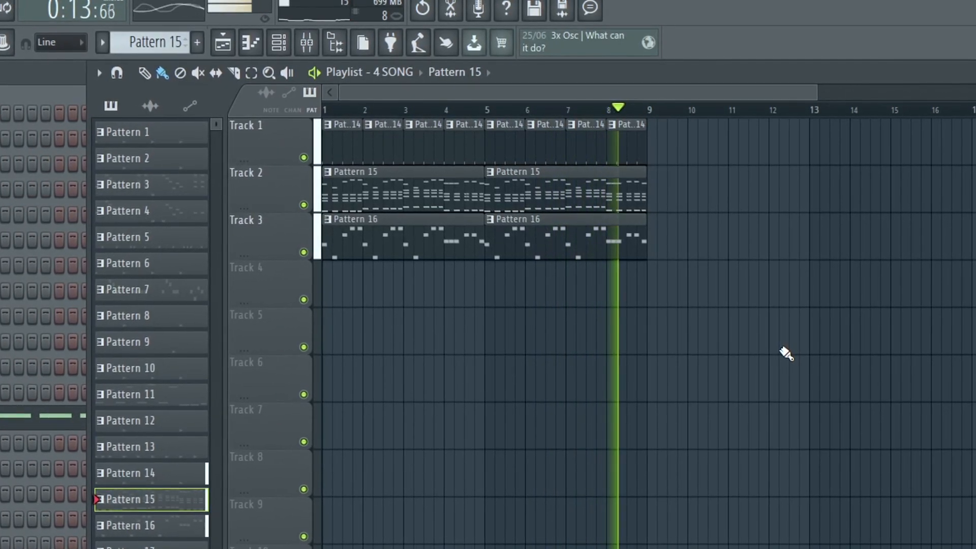
{"action": "key", "text": "space"}
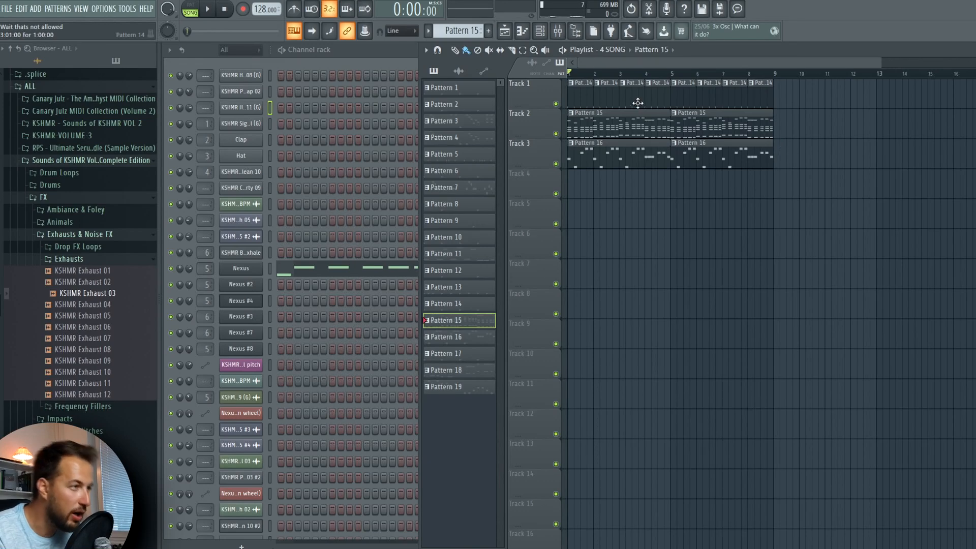
{"action": "left_click", "coordinate": [615, 50]}
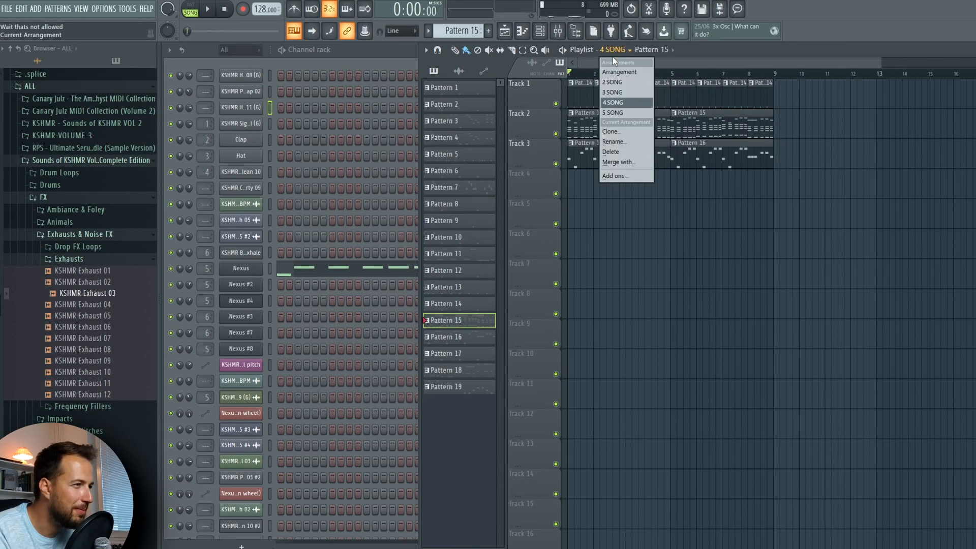
{"action": "left_click", "coordinate": [619, 112]}
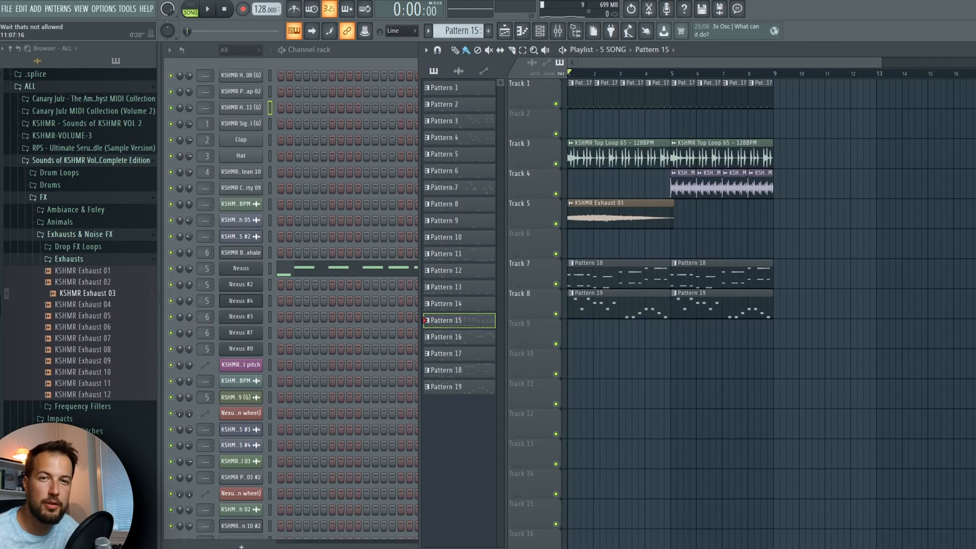
{"action": "key", "text": "space"}
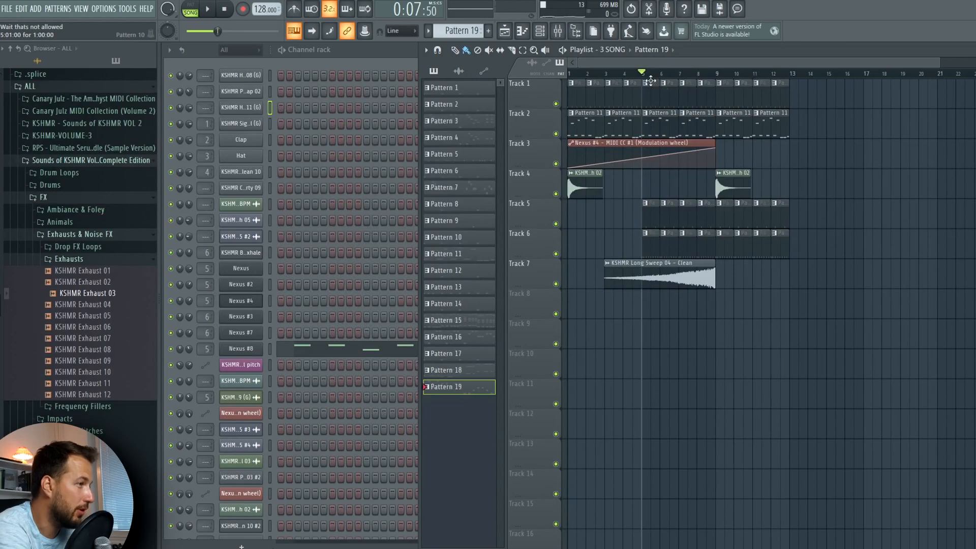
{"action": "key", "text": "space"}
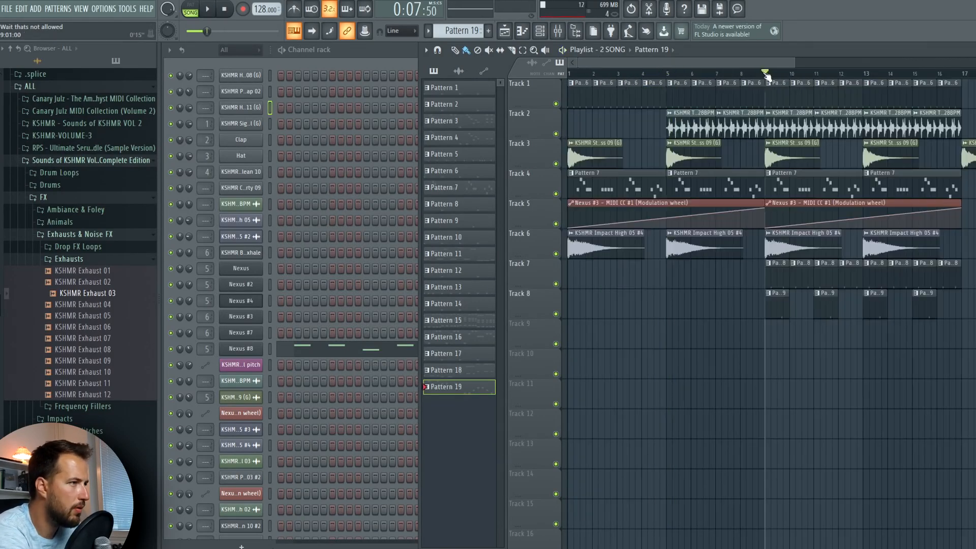
{"action": "key", "text": "space"}
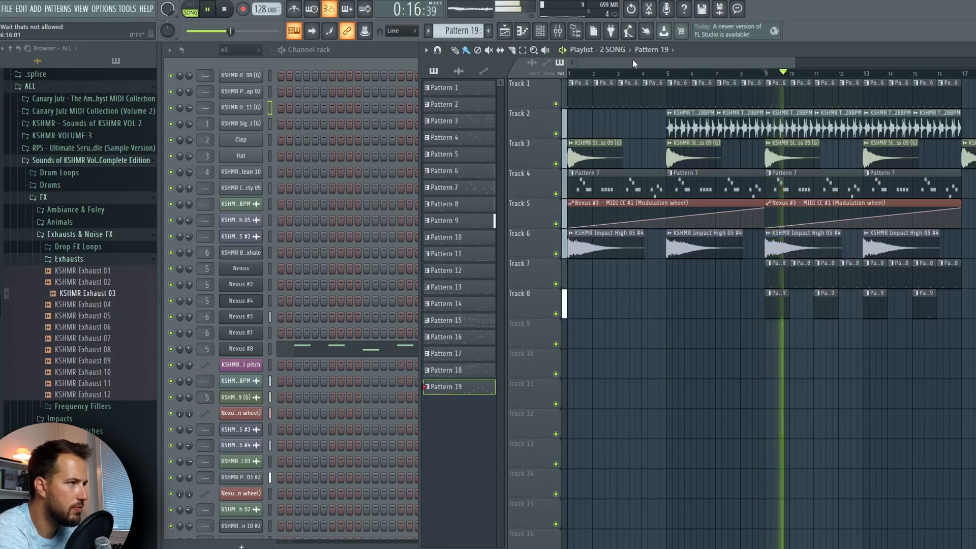